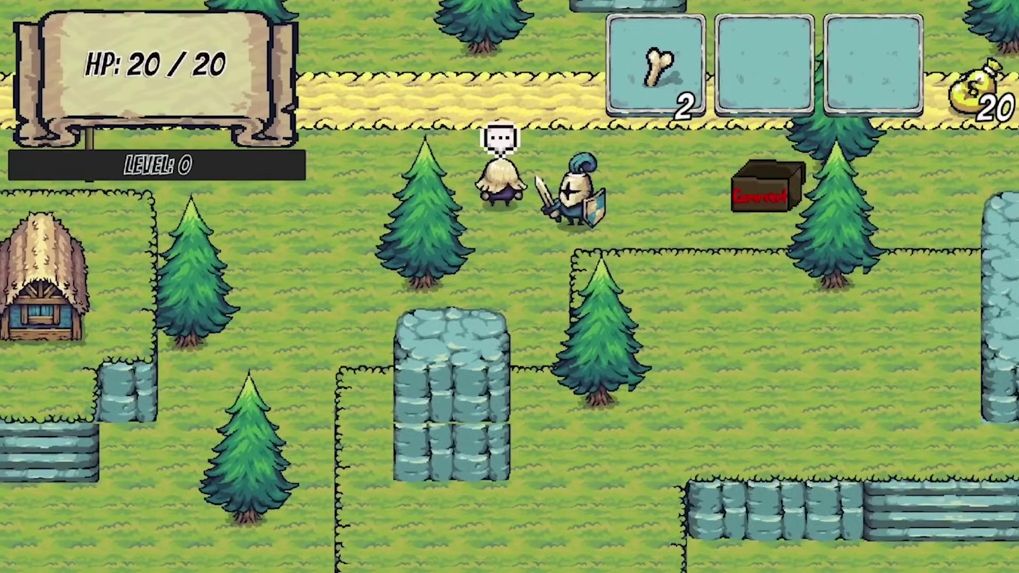
Play through the first conversation with Purple Bob, choosing the Like reply
key("space")
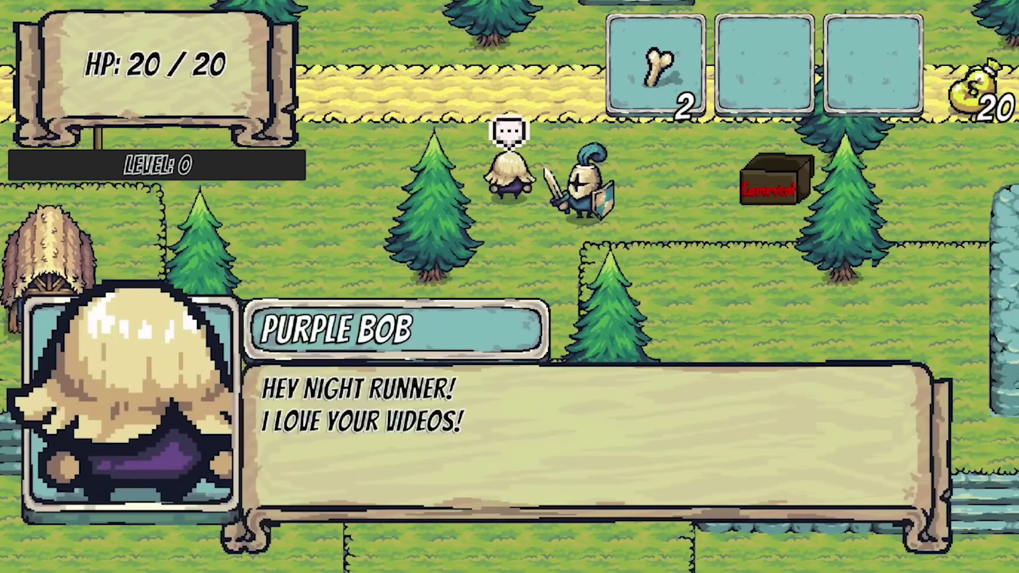
key("space")
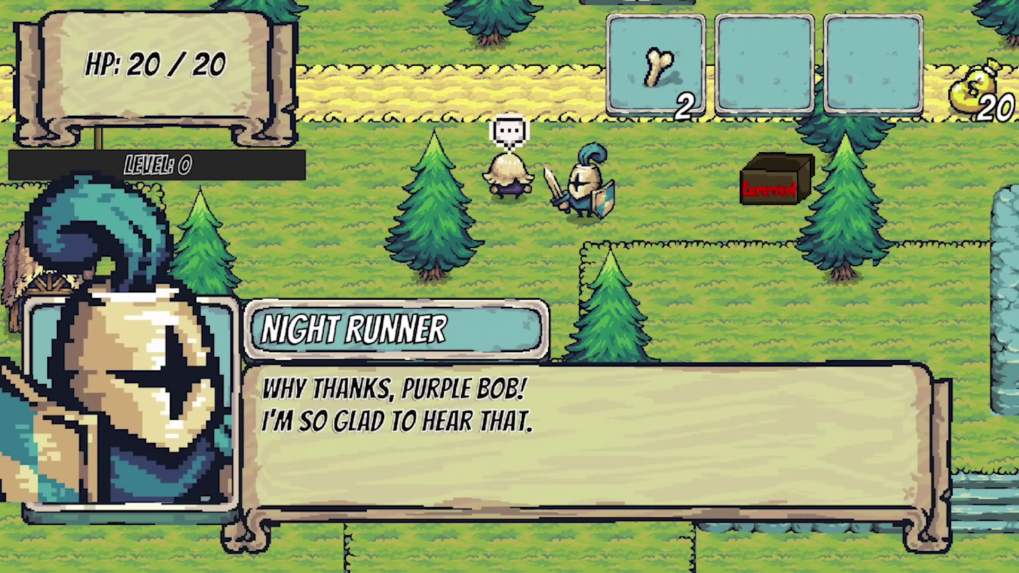
key("space")
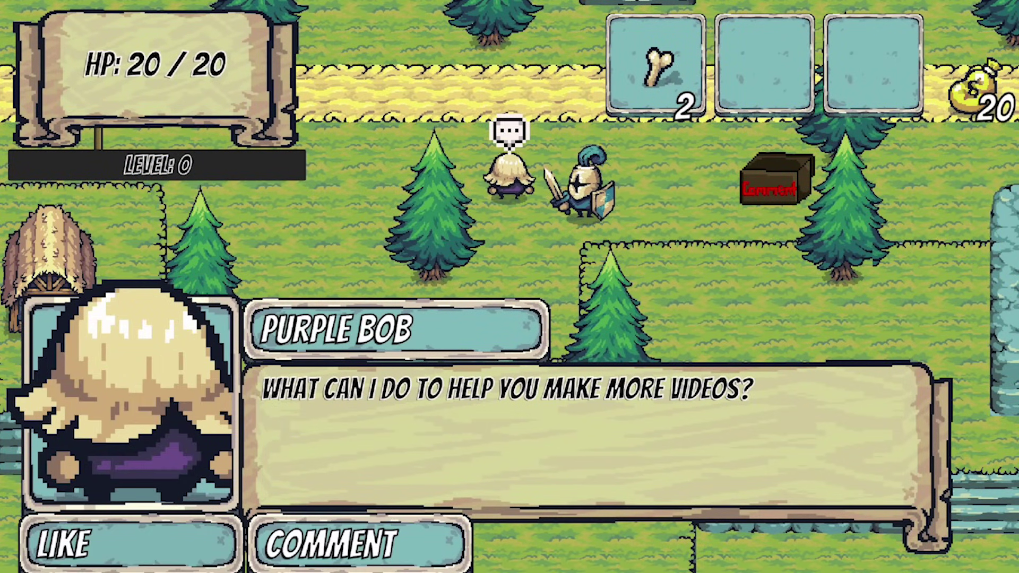
key("space")
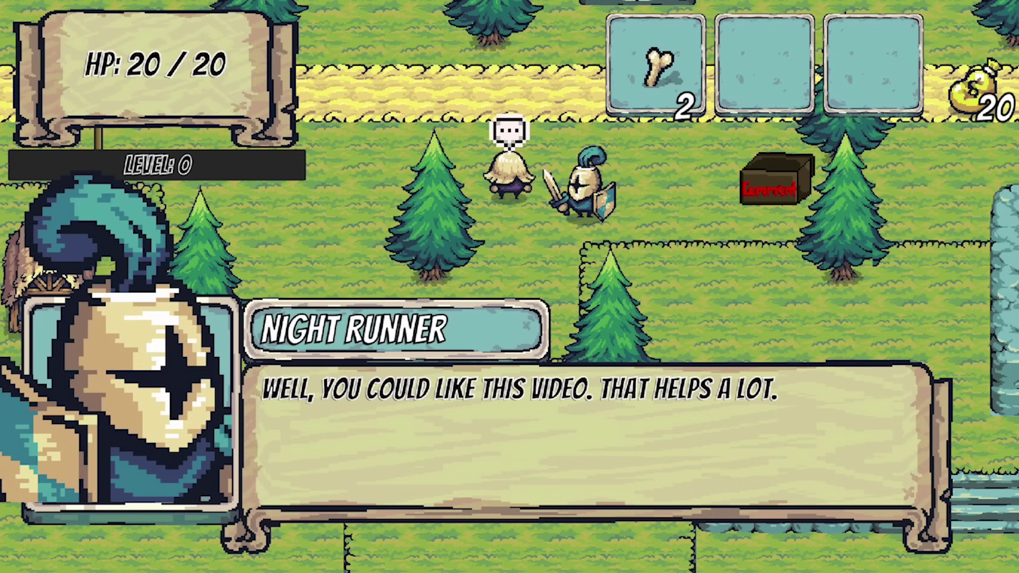
key("space")
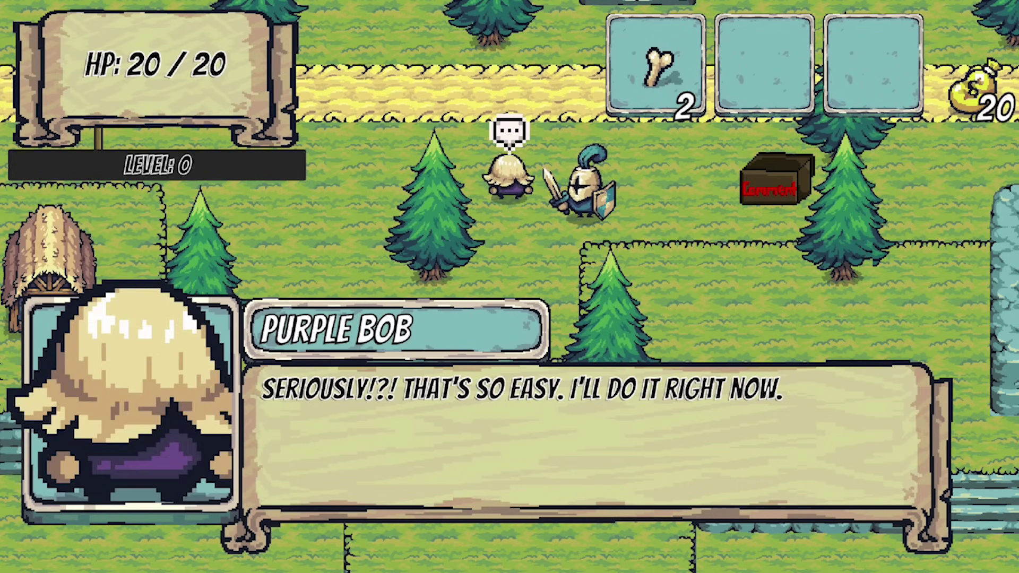
key("space")
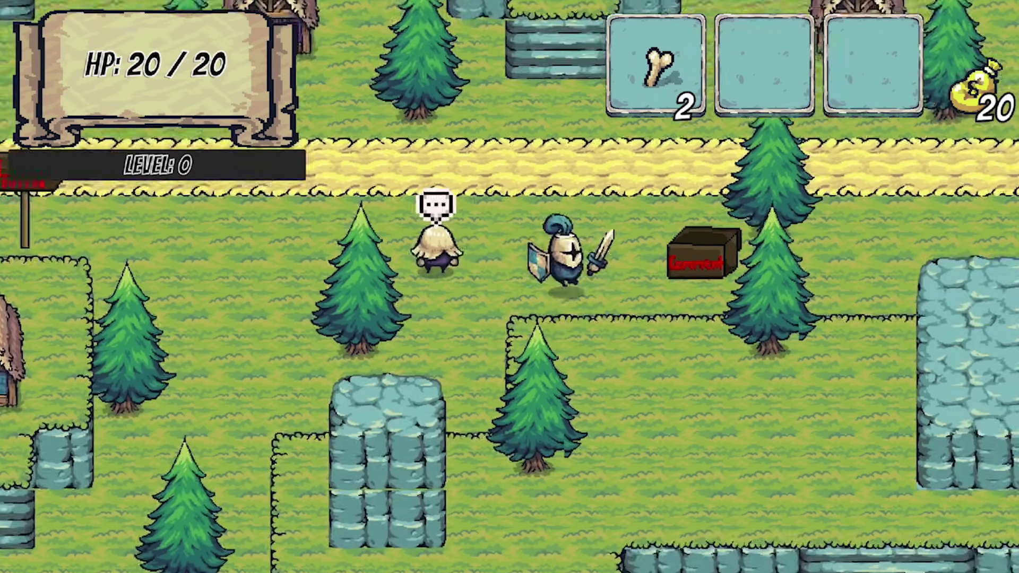
Pick up the comment box, talk to Purple Bob again, and choose to give it to him before ending the conversation
key("Right")
key("Left")
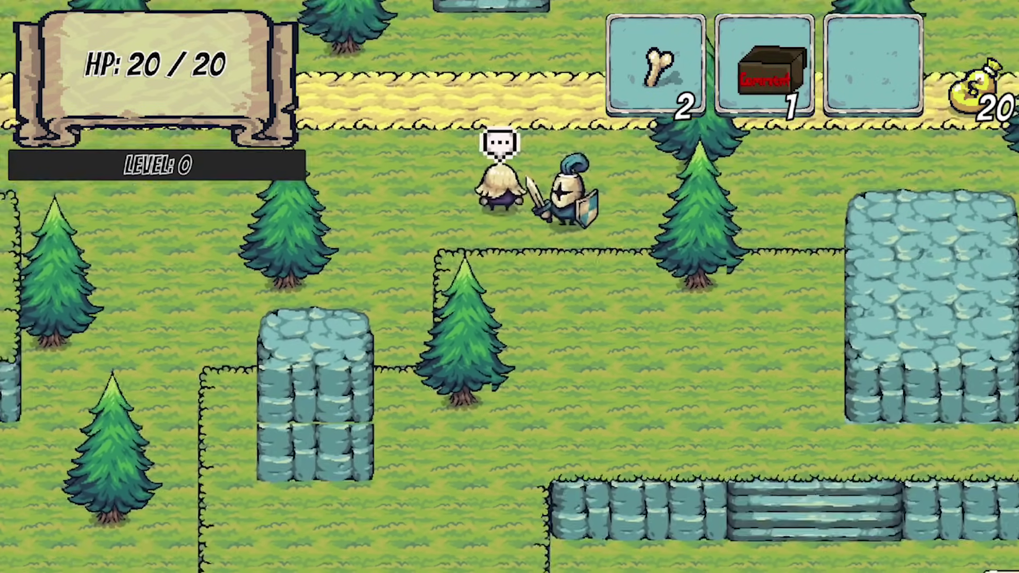
key("space")
key("space")
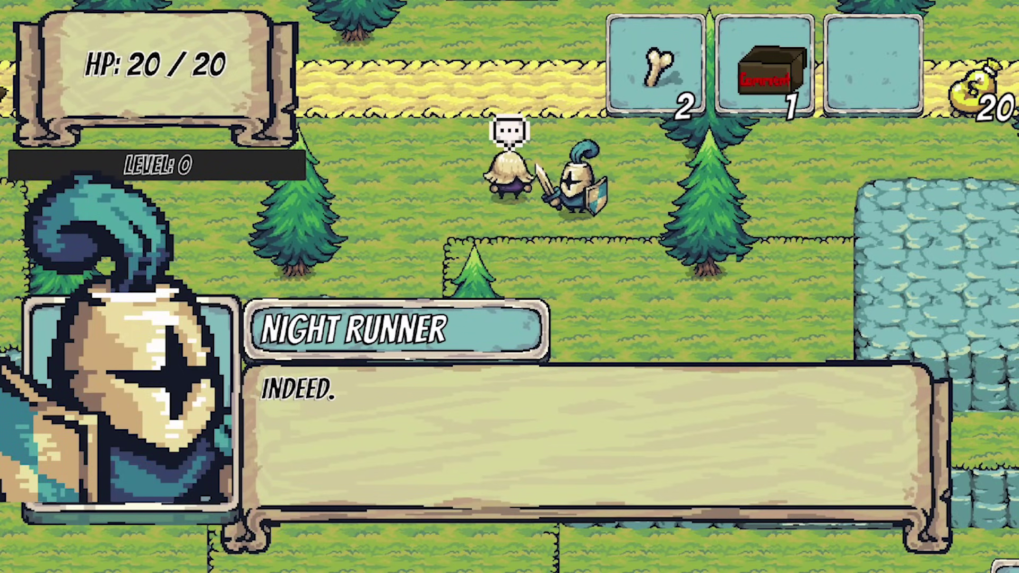
key("space")
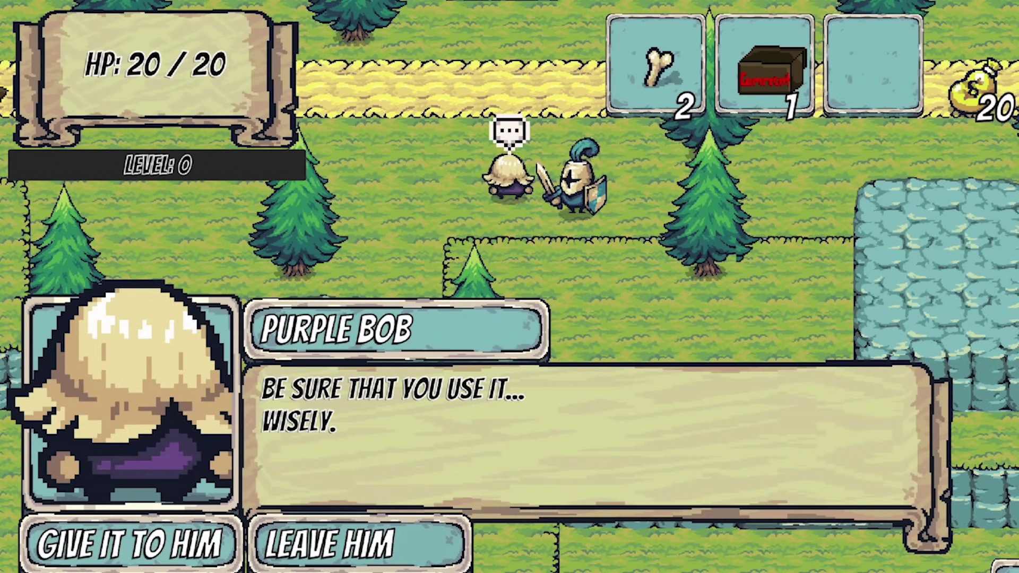
key("Return")
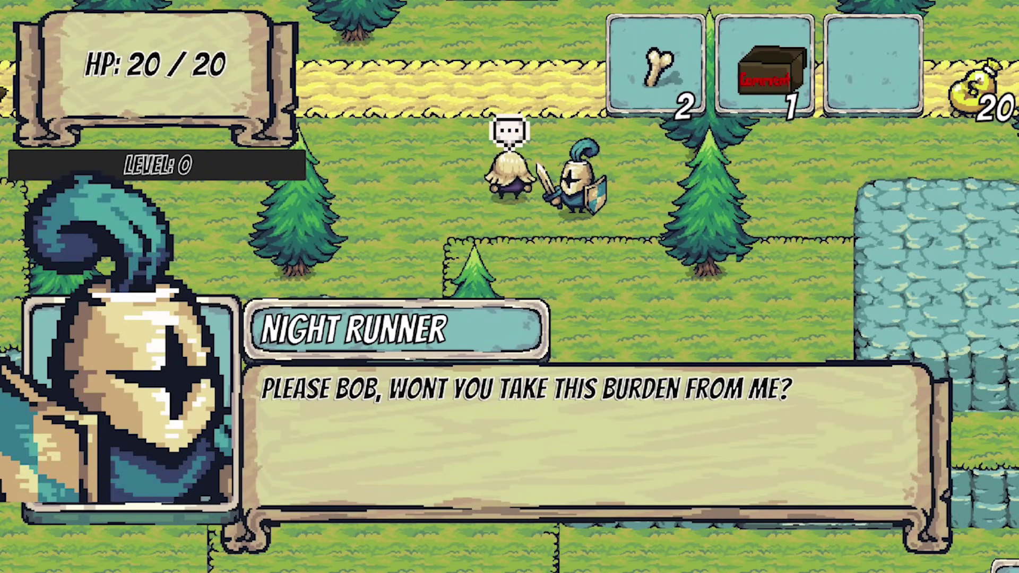
key("space")
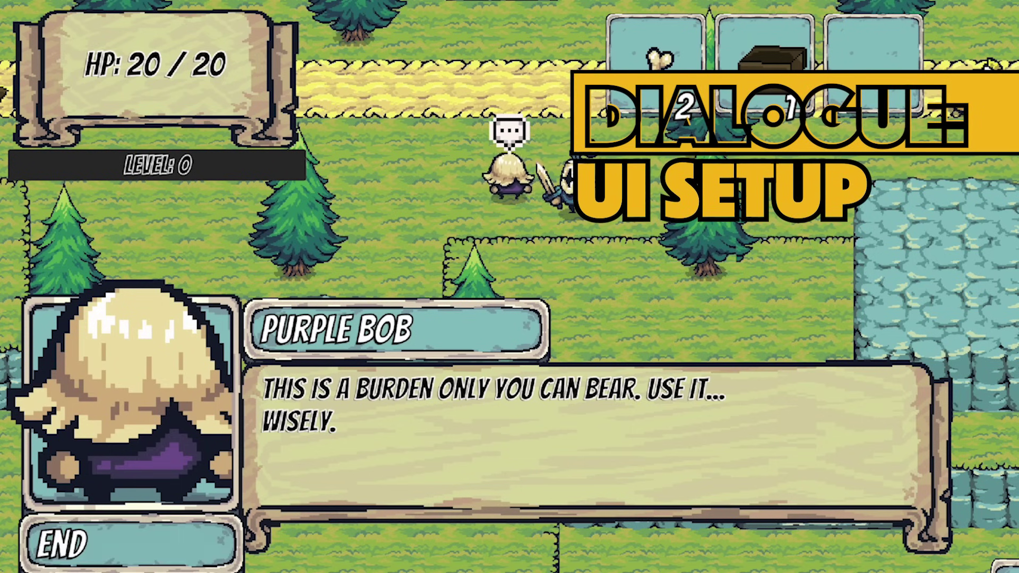
key("Return")
key("Up")
key("Left")
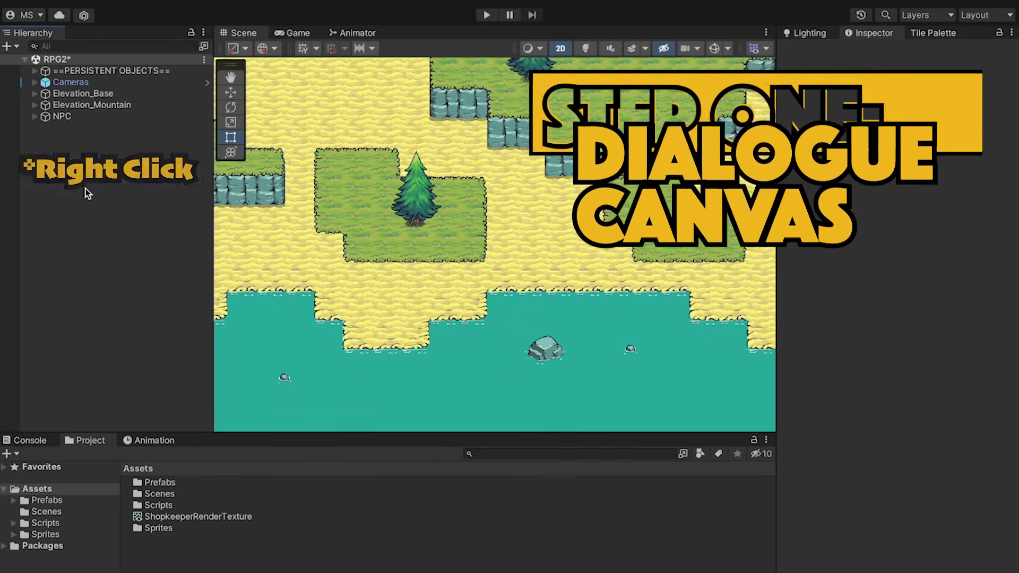
Create a UI canvas at the root of the RPG2 scene and name it DialogueCanvas
right_click(84, 189)
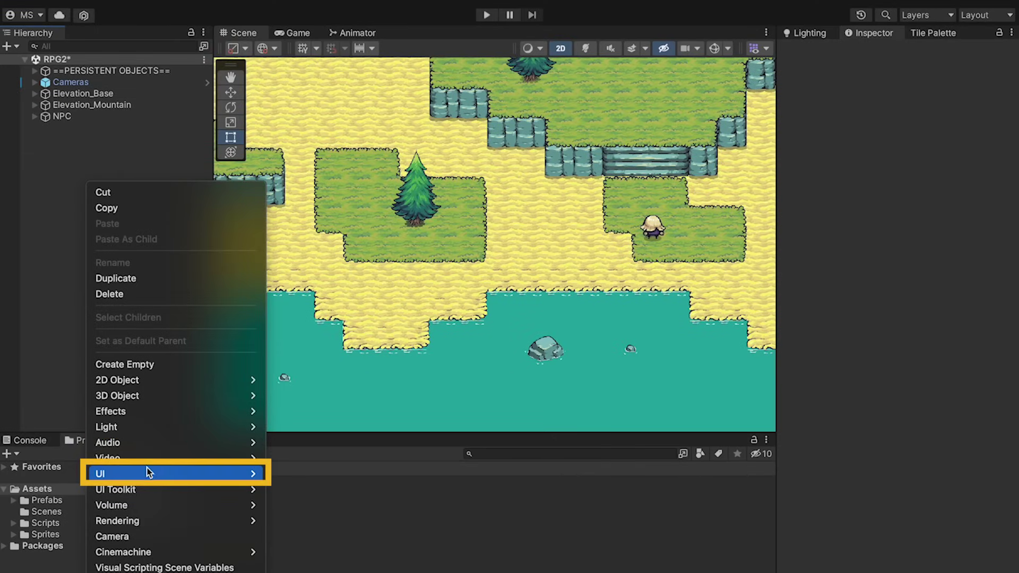
mouse_move(148, 467)
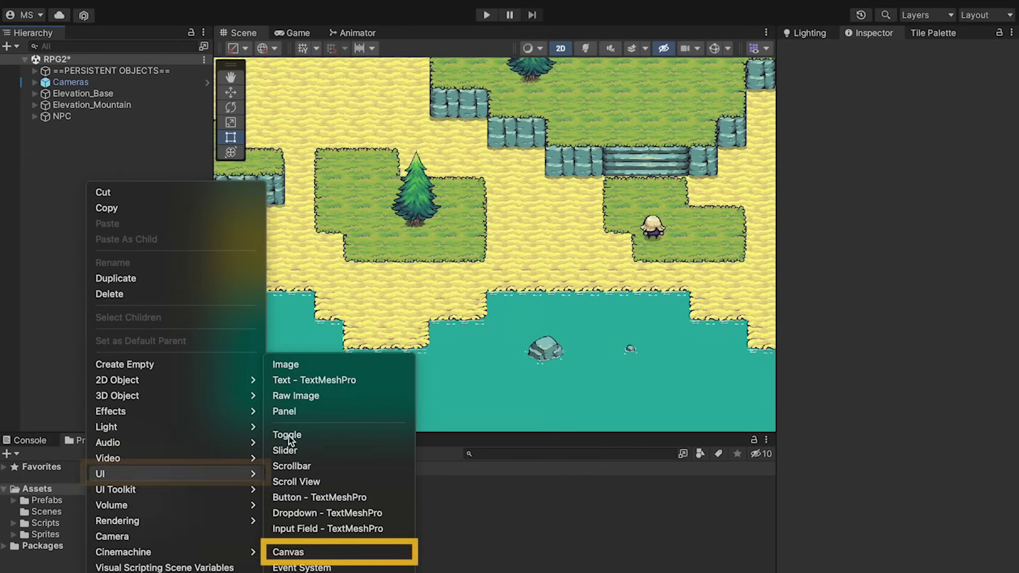
left_click(308, 555)
key("Return")
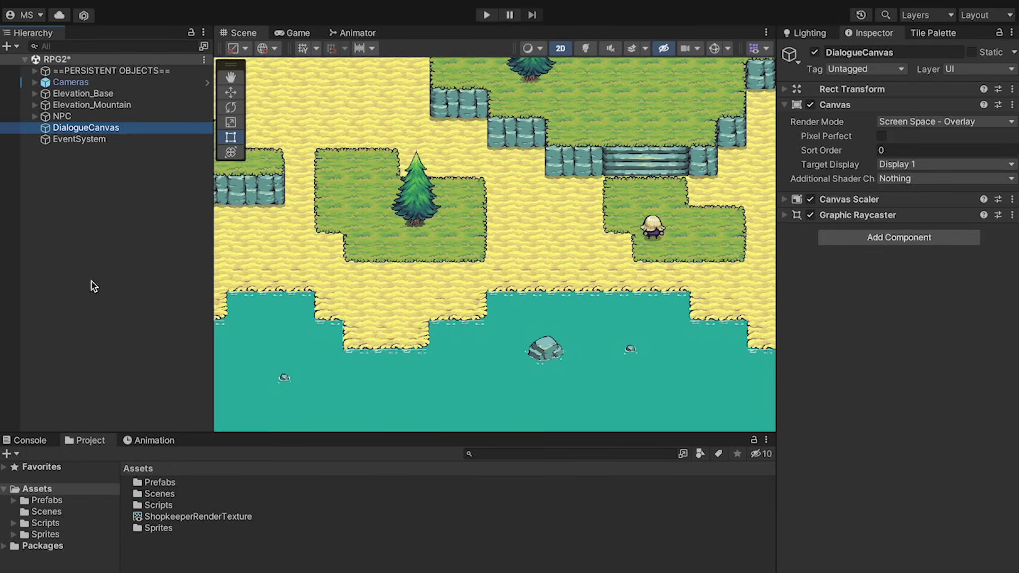
Set the DialogueCanvas Canvas Scaler's UI Scale Mode to Scale With Screen Size
left_click(834, 105)
left_click(849, 120)
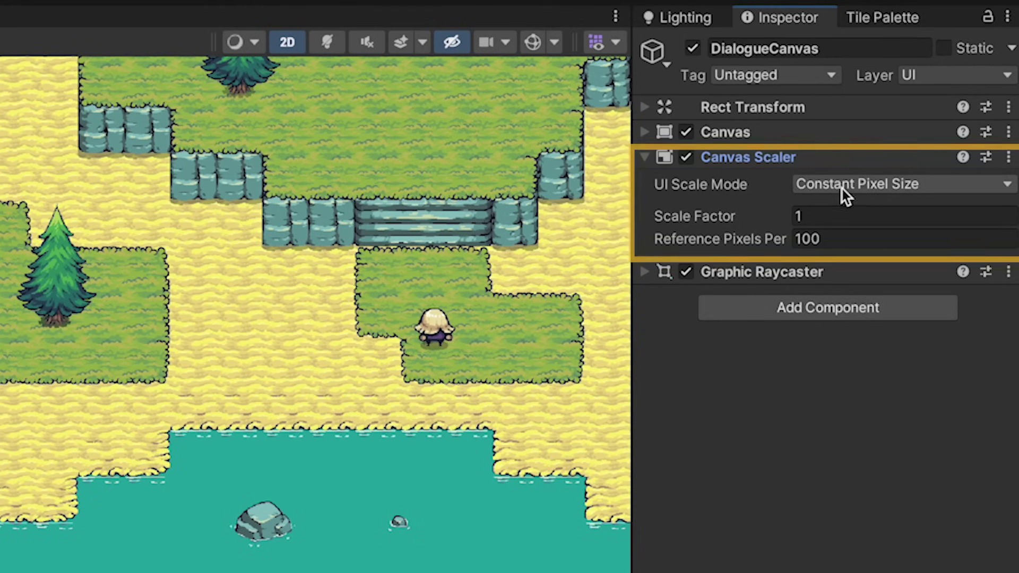
left_click(845, 185)
left_click(861, 221)
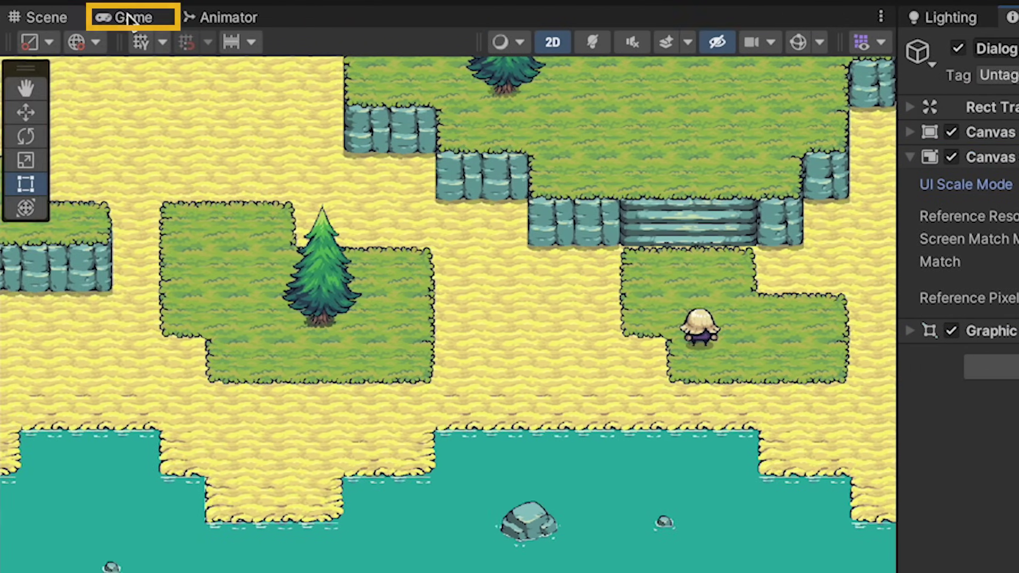
Show the Game view and set the Canvas Scaler's reference resolution to 1920 by 1080
left_click(128, 18)
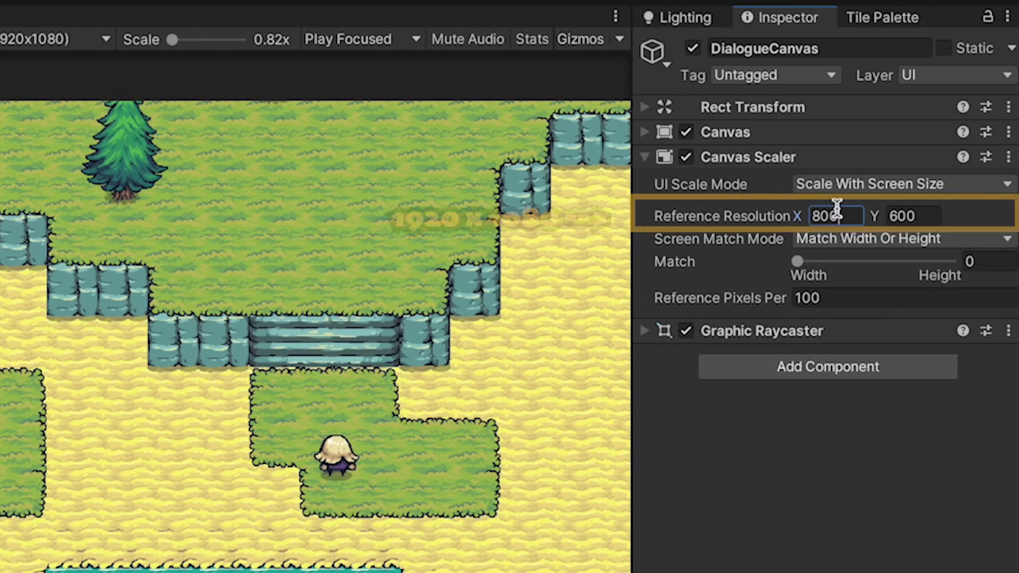
left_click(836, 210)
type("1920")
key("Tab")
type("1080")
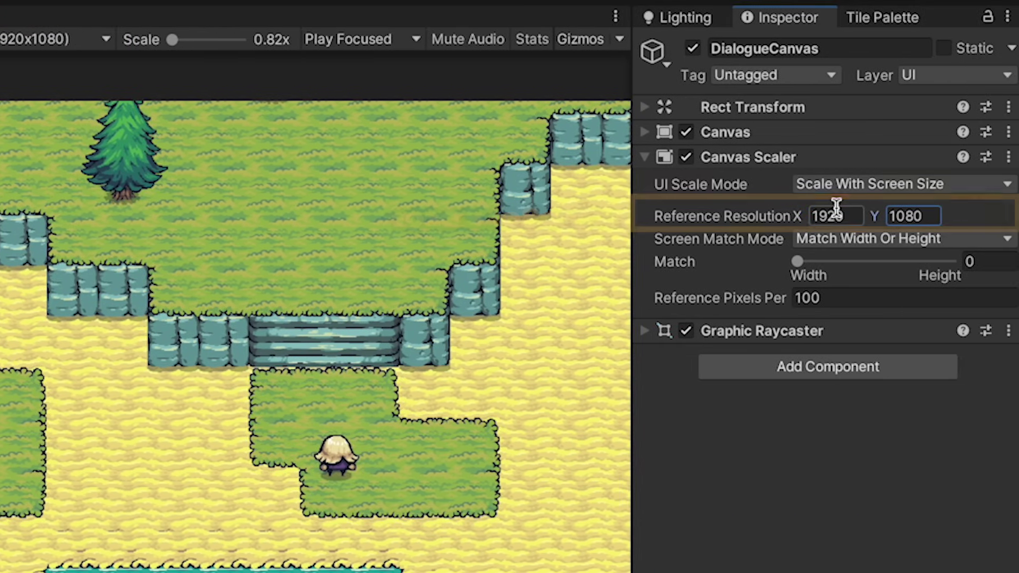
left_click(643, 157)
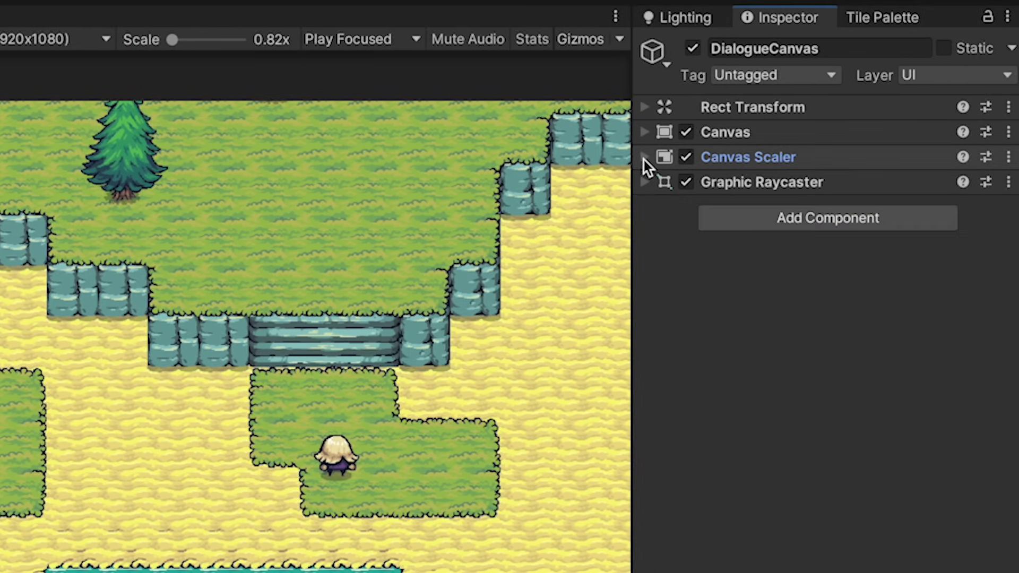
Add a Canvas Group component to DialogueCanvas and turn off its Interactable and Blocks Raycasts options
left_click(776, 218)
type("canvas")
key("Down")
key("Return")
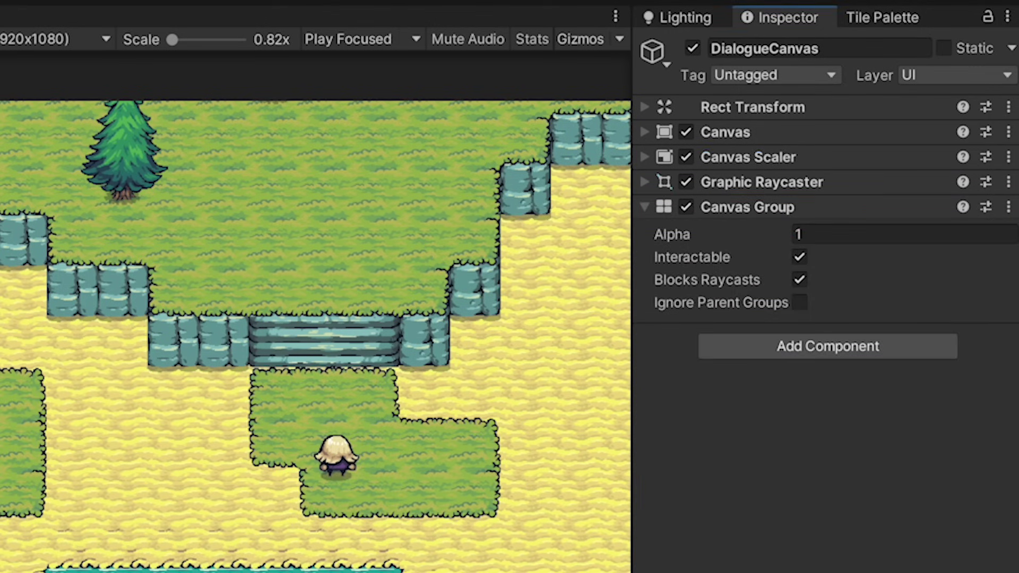
left_click(909, 233)
left_click(798, 256)
left_click(799, 280)
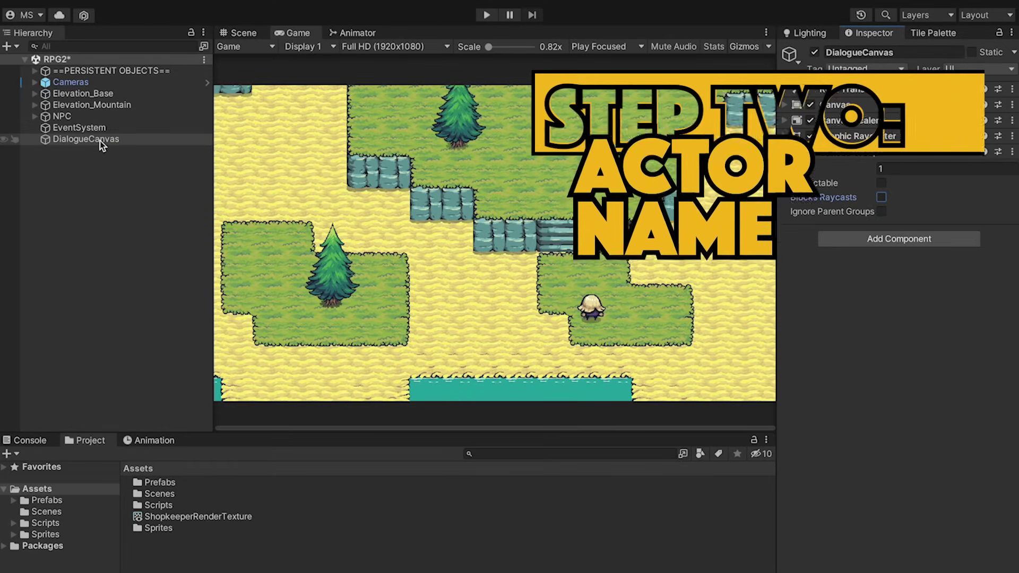
Create a UI Image as a child of DialogueCanvas and name it ActorName
right_click(100, 141)
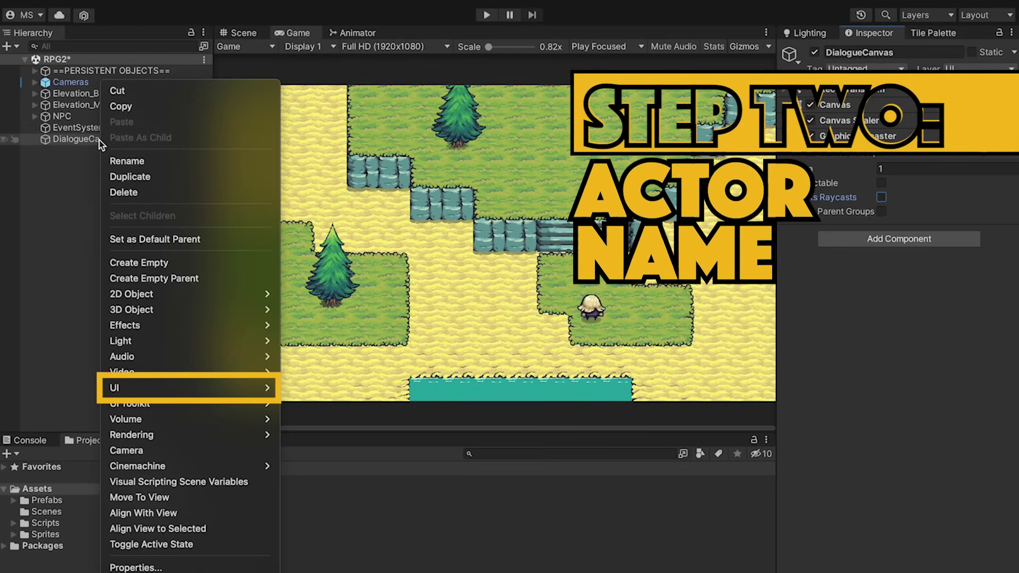
mouse_move(190, 392)
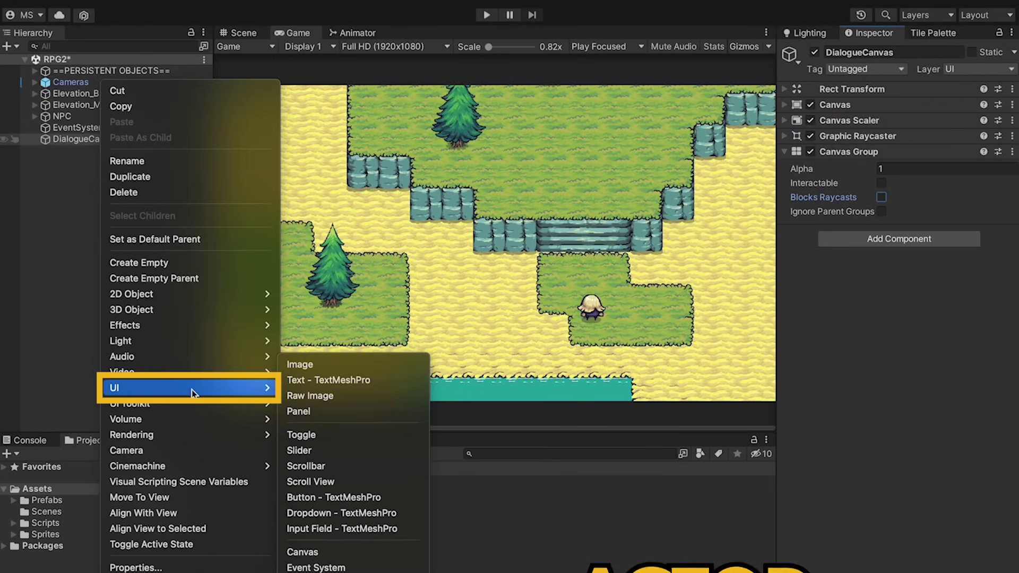
left_click(337, 365)
type("ActorName")
key("Return")
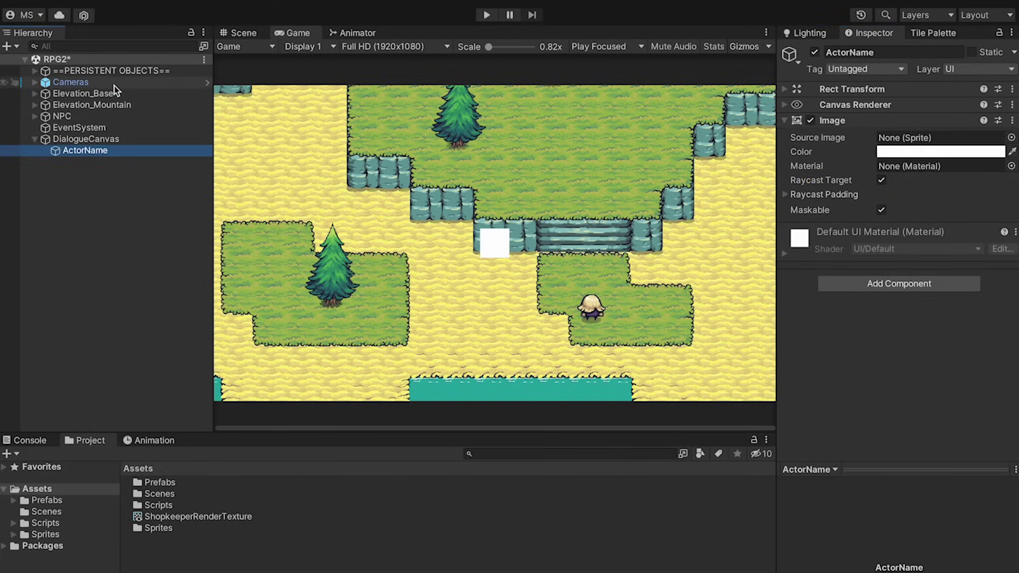
Frame the ActorName image in the Scene view and turn on gizmos to show the canvas outline
left_click(239, 32)
double_click(80, 152)
scroll(417, 239, "down", 5)
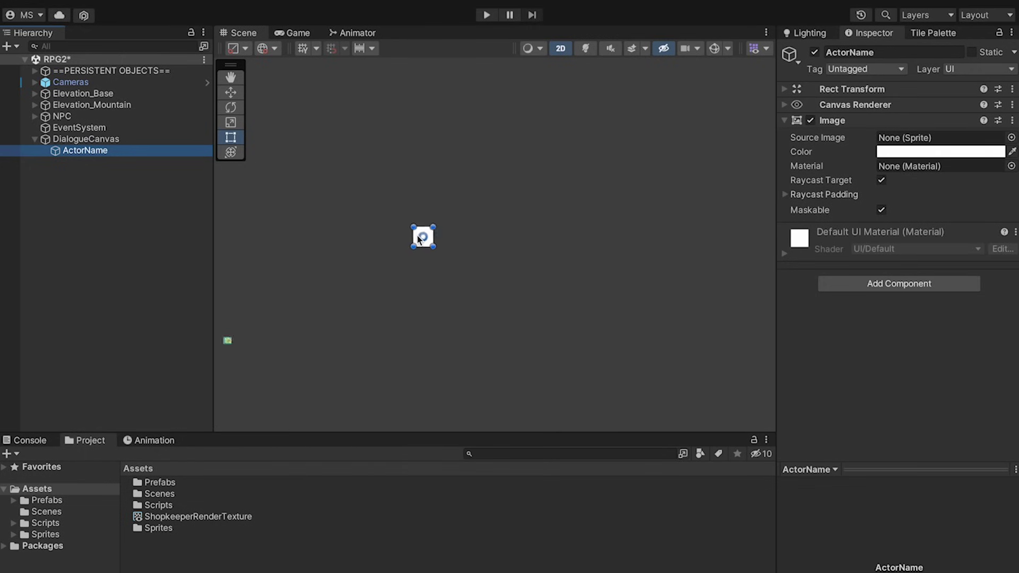
left_click(713, 49)
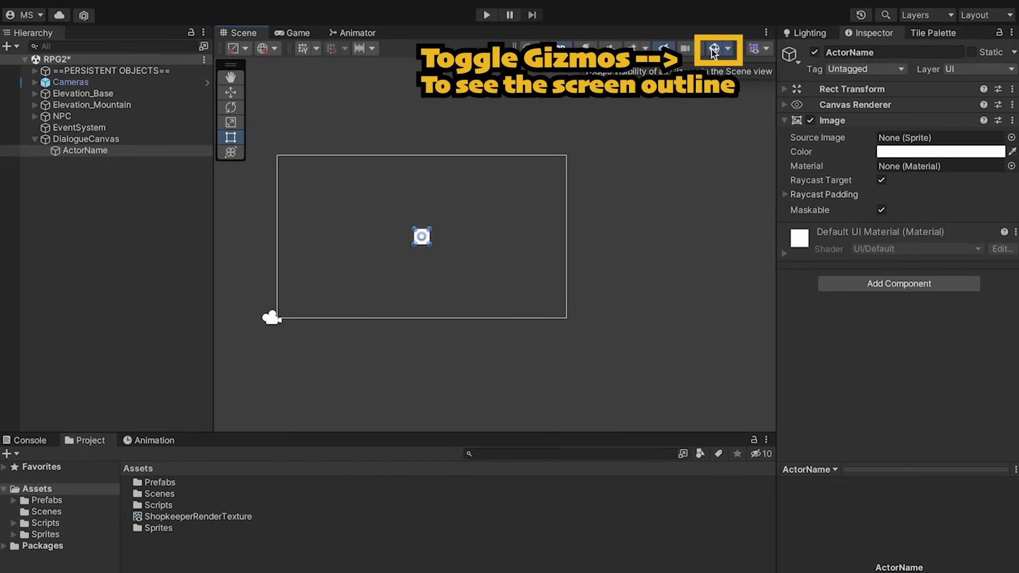
middle_click_drag(404, 189, 439, 189)
scroll(439, 189, "up", 3)
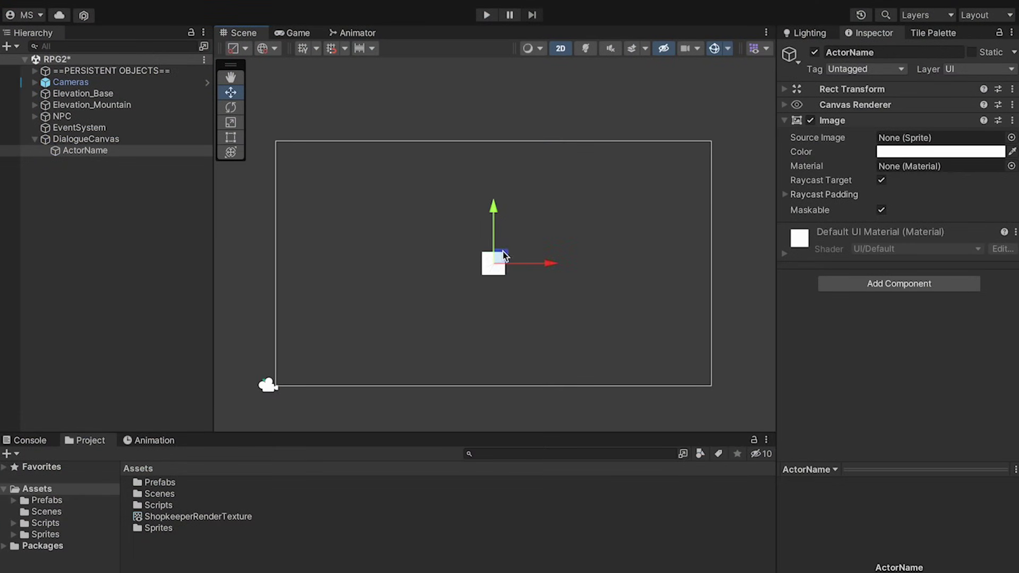
Move the ActorName image to the canvas's lower-left area, about X -599, Y -248, and set its size to 600 by 150
left_click_drag(493, 263, 357, 317)
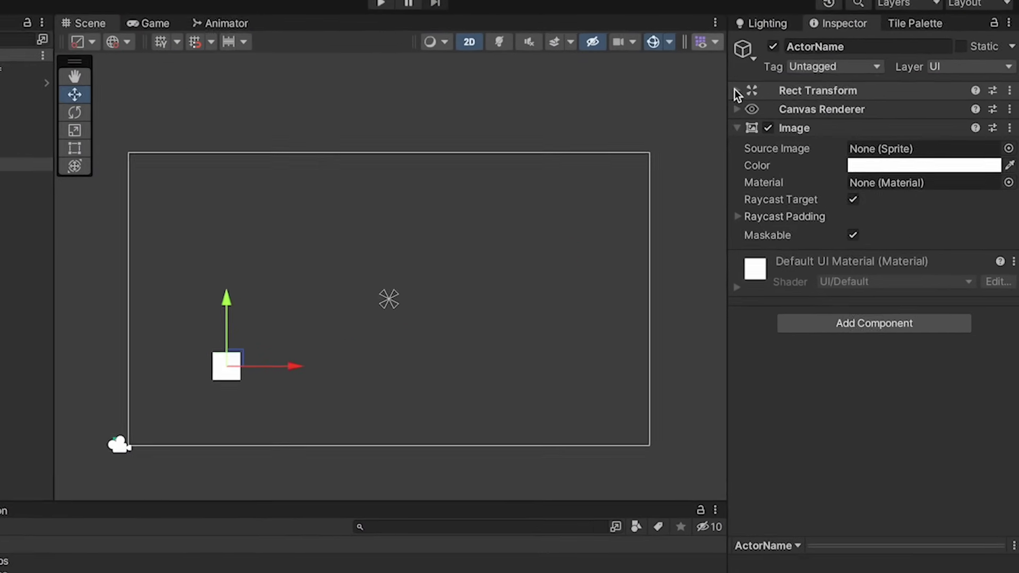
left_click(786, 89)
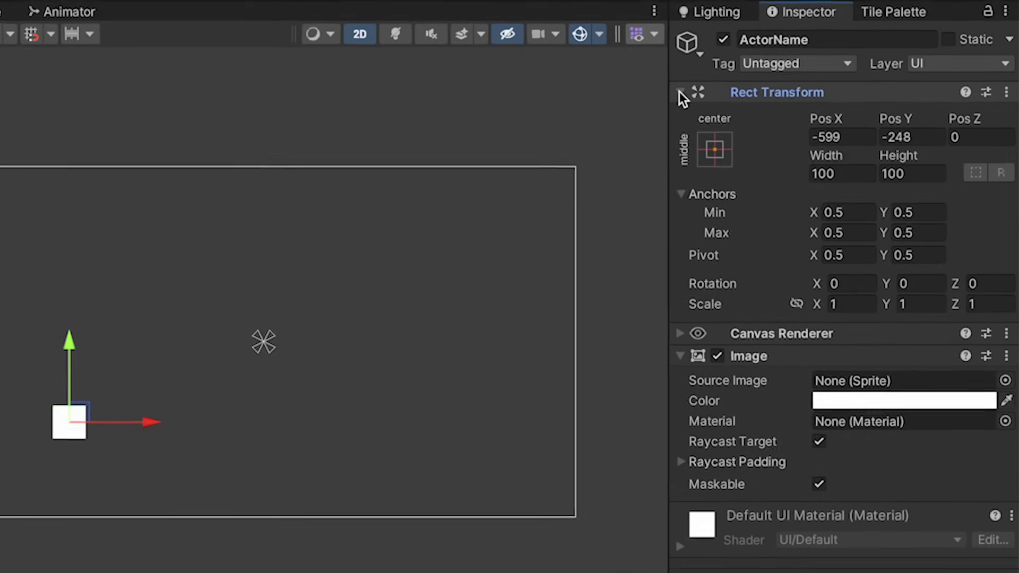
left_click(897, 146)
type("600")
key("Tab")
type("150")
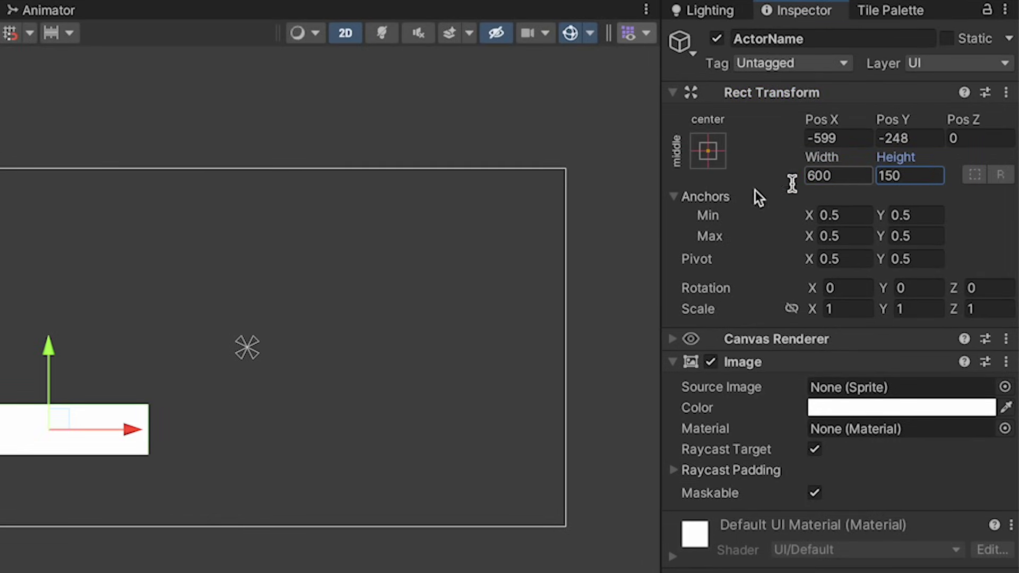
Assign the Button_Blue_3Slides sprite to the ActorName image and turn off its Raycast Target
left_click(1004, 387)
type("butt")
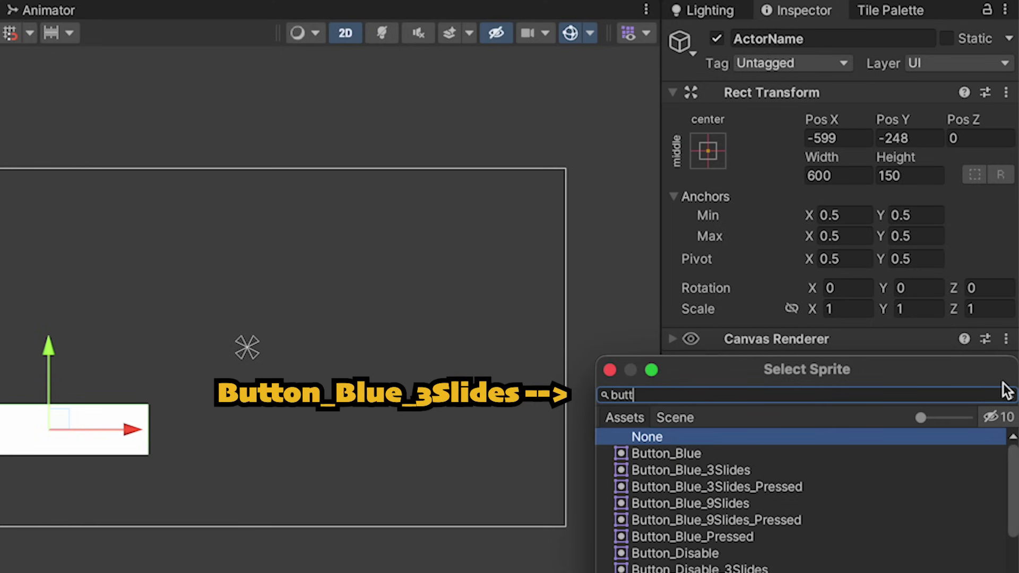
key("Down")
key("Down")
key("Return")
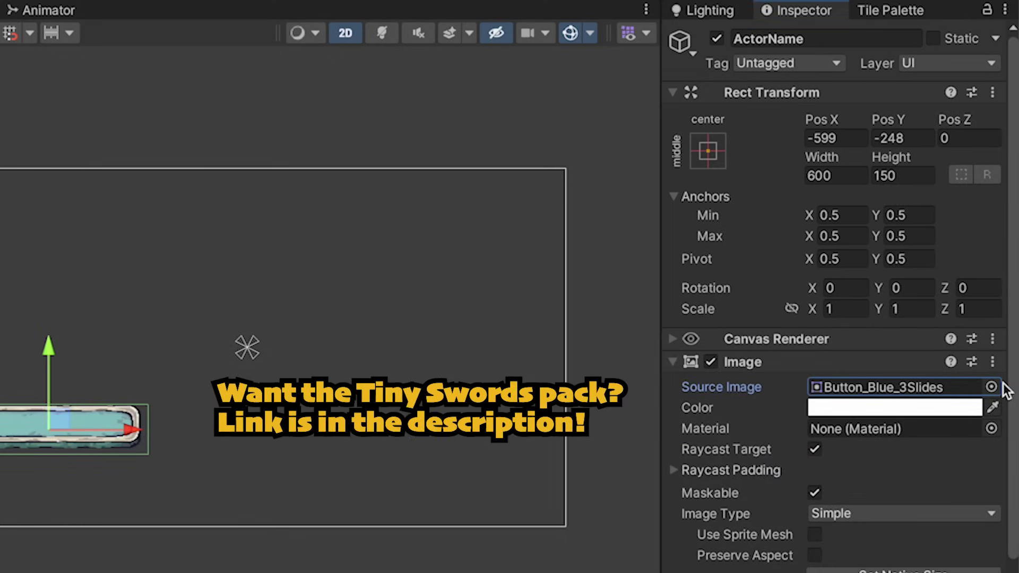
scroll(940, 368, "down", 3)
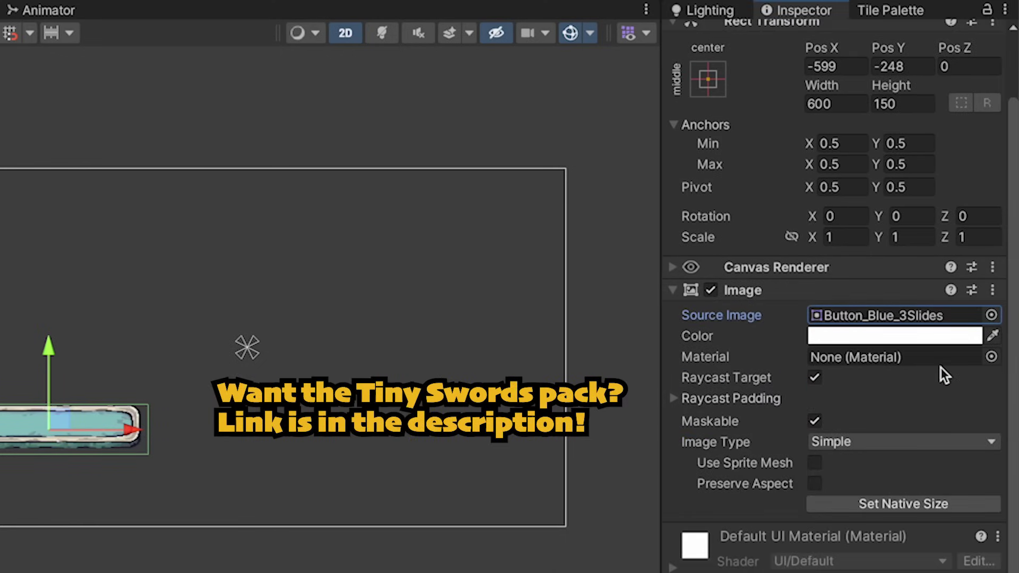
left_click(815, 377)
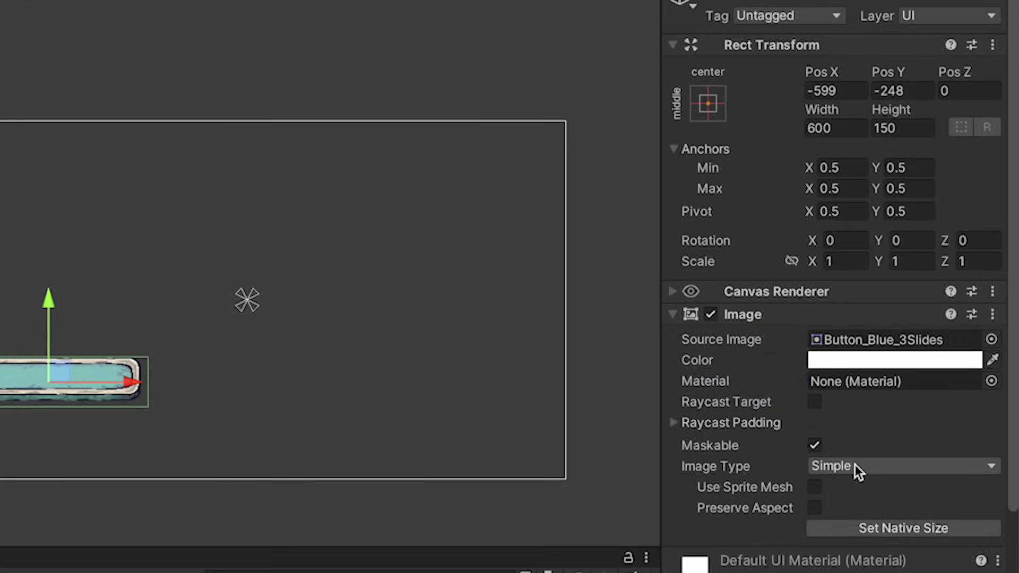
Set the ActorName image's Image Type to Sliced
left_click(855, 465)
left_click(852, 497)
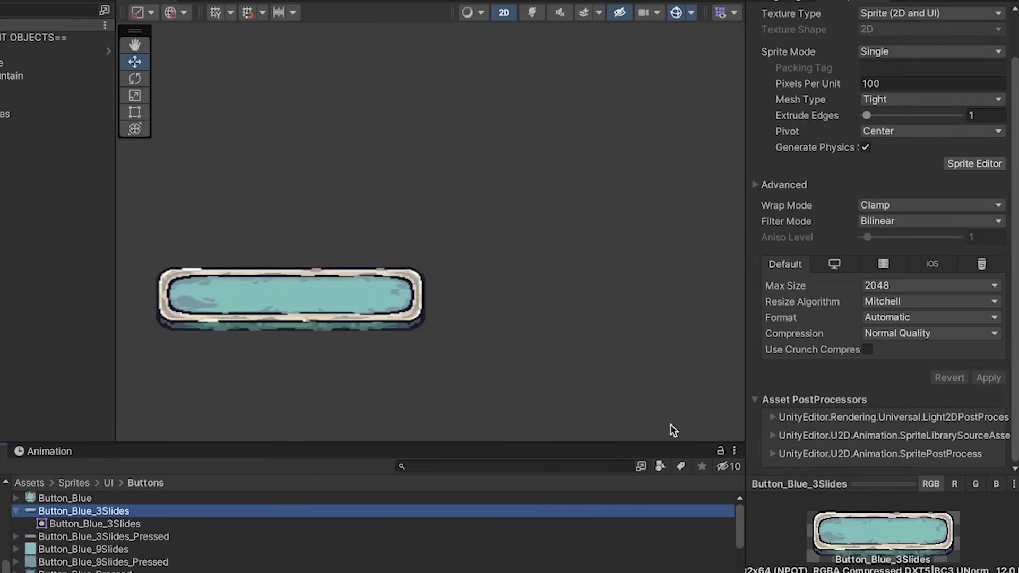
Set the Button_Blue_3Slides texture to 64 Pixels Per Unit with Filter Mode Point (no filter), and apply the import settings
scroll(895, 250, "up", 2)
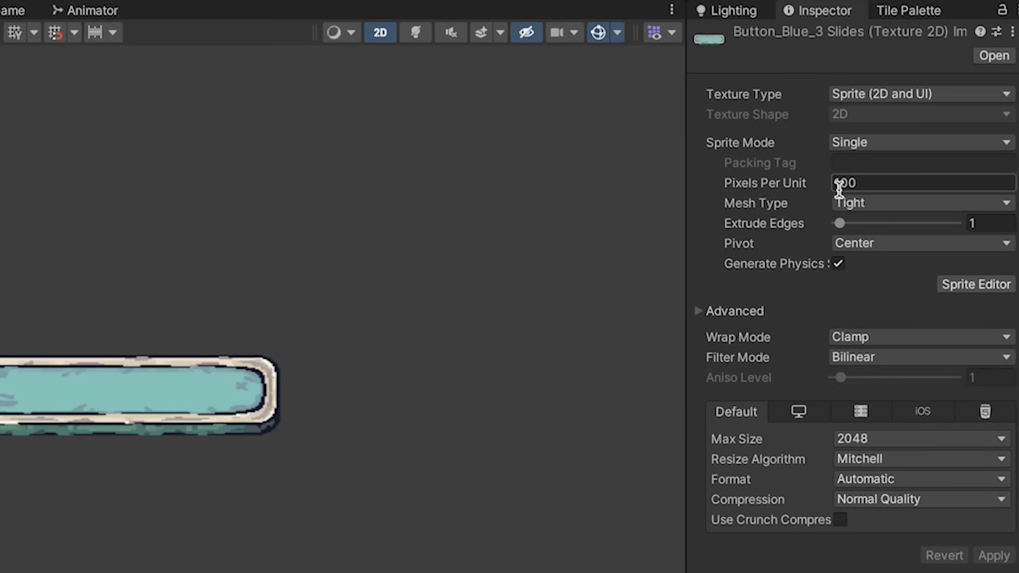
left_click(876, 183)
type("64")
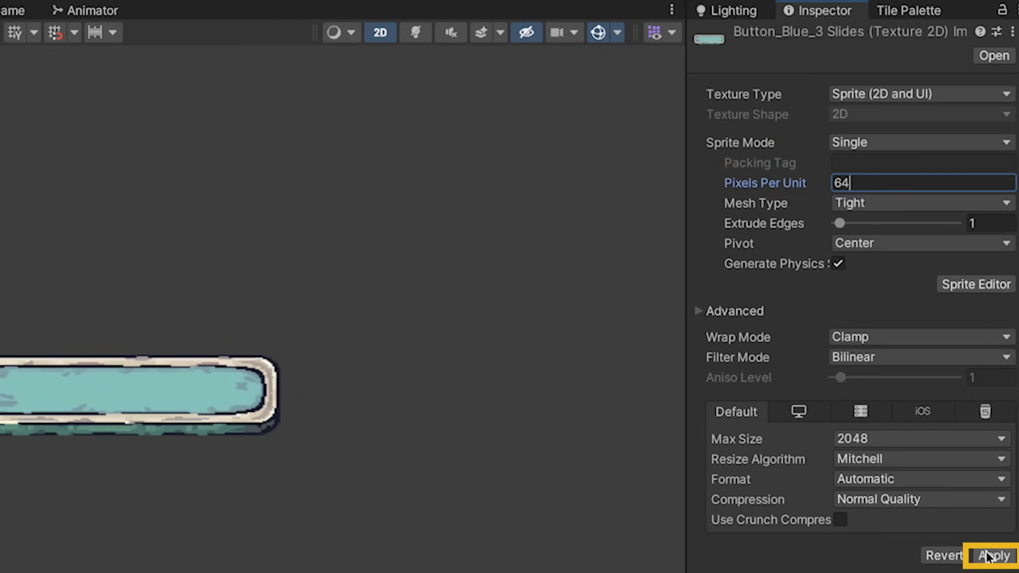
left_click(993, 555)
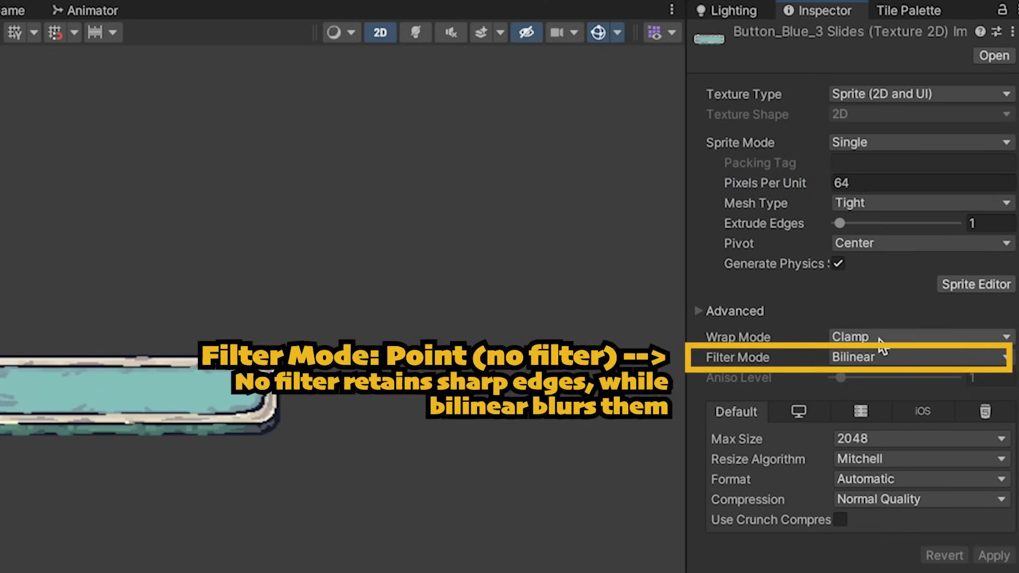
left_click(873, 362)
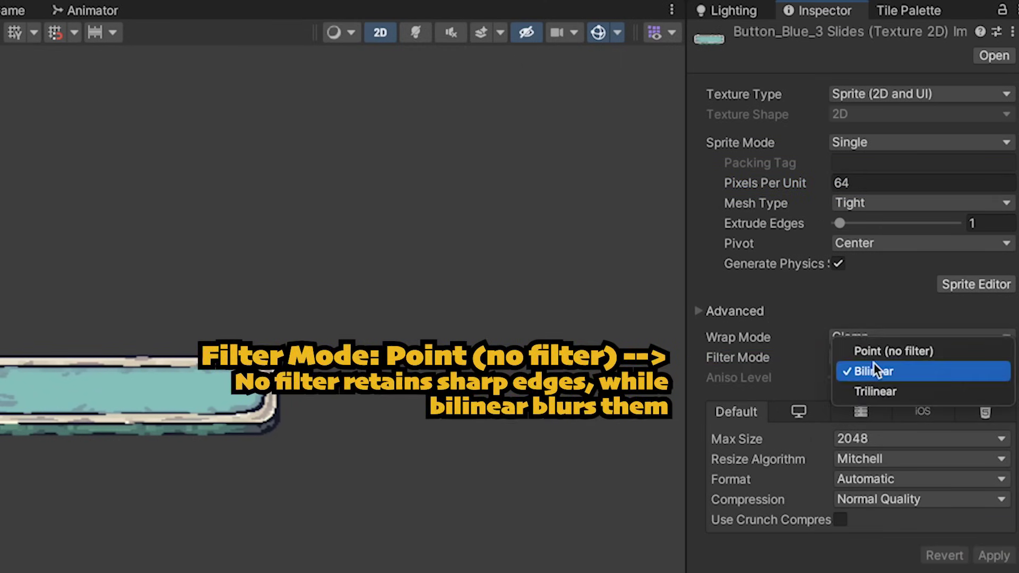
left_click(874, 351)
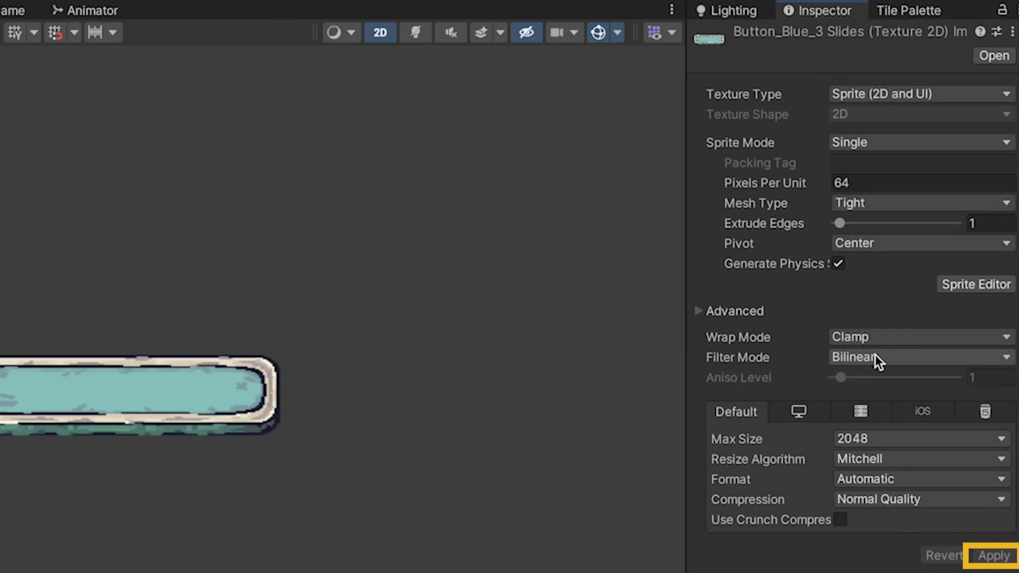
left_click(990, 555)
Change the Button_Blue_3Slides texture's Format to RGBA 32 bit and apply the change
scroll(835, 513, "down", 2)
left_click(864, 416)
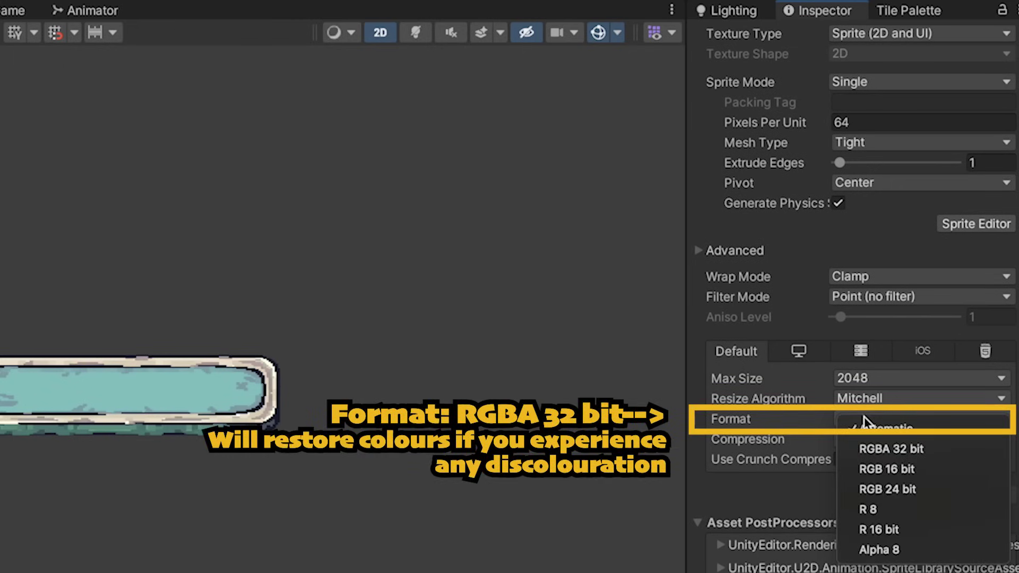
left_click(892, 449)
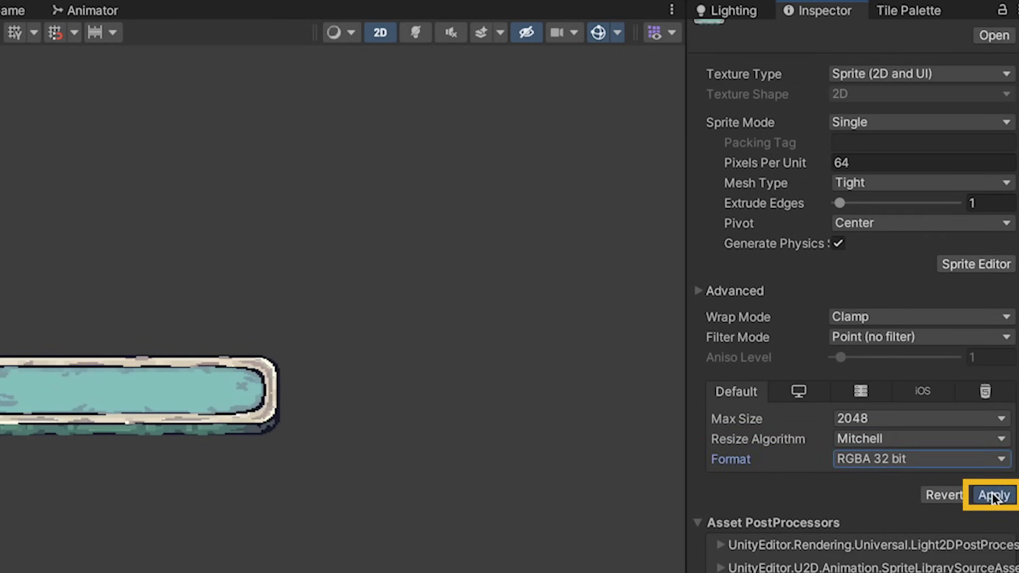
left_click(991, 495)
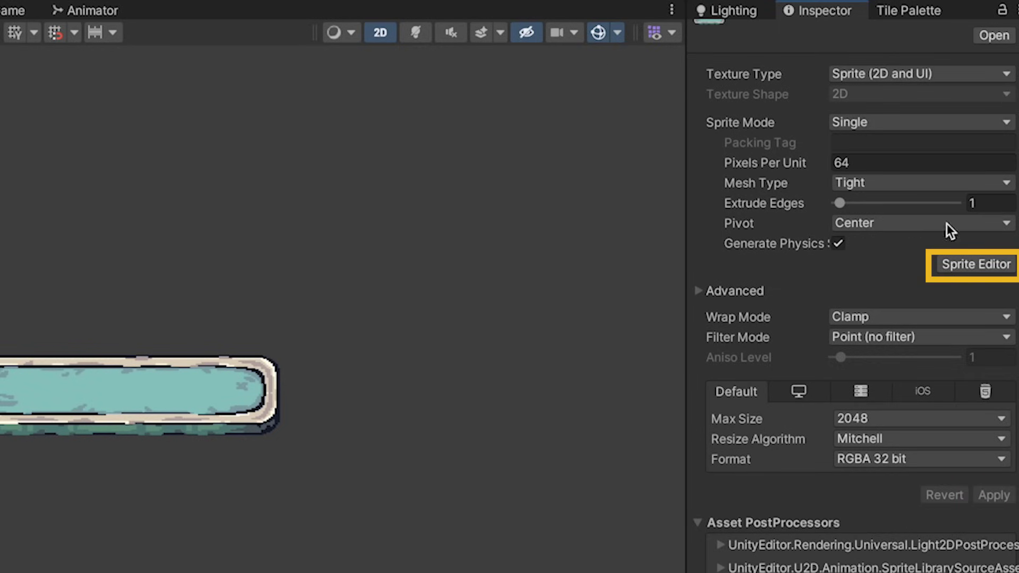
Define the Button_Blue_3Slides slice borders in the Sprite Editor at about L 48, T 15, R 30, B 30, and apply them
left_click(977, 263)
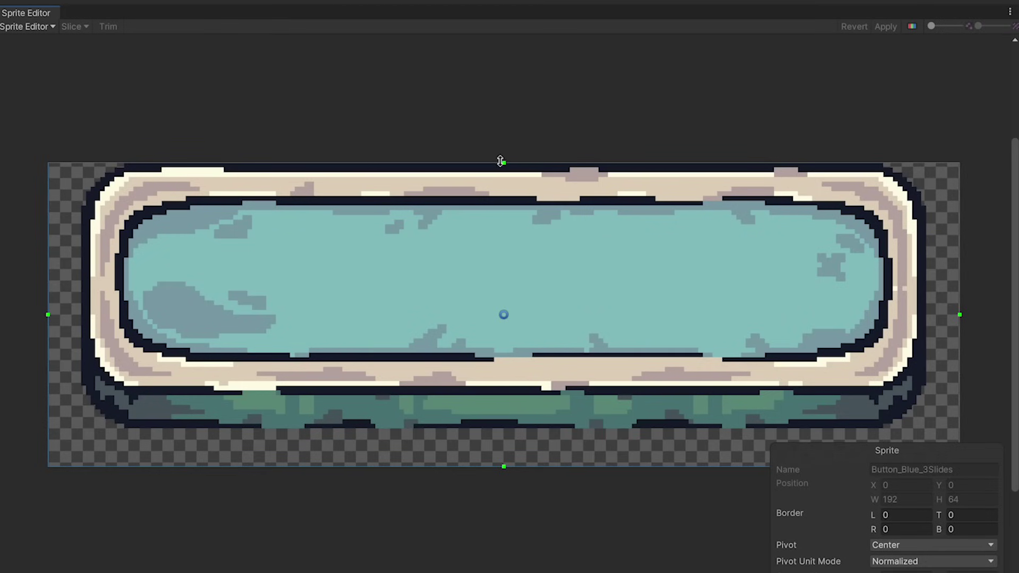
left_click_drag(501, 161, 503, 234)
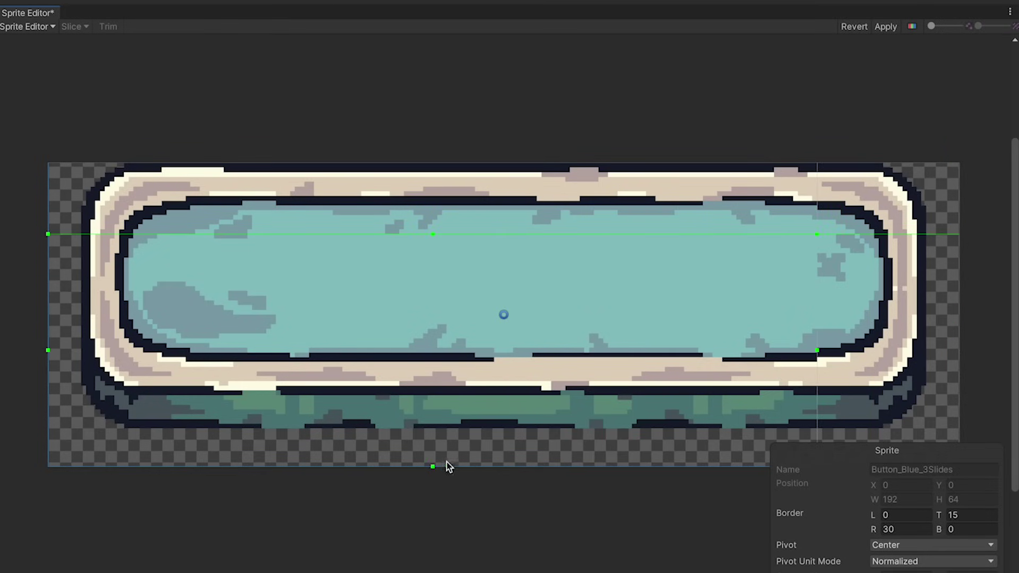
left_click_drag(432, 464, 430, 324)
left_click_drag(49, 281, 266, 285)
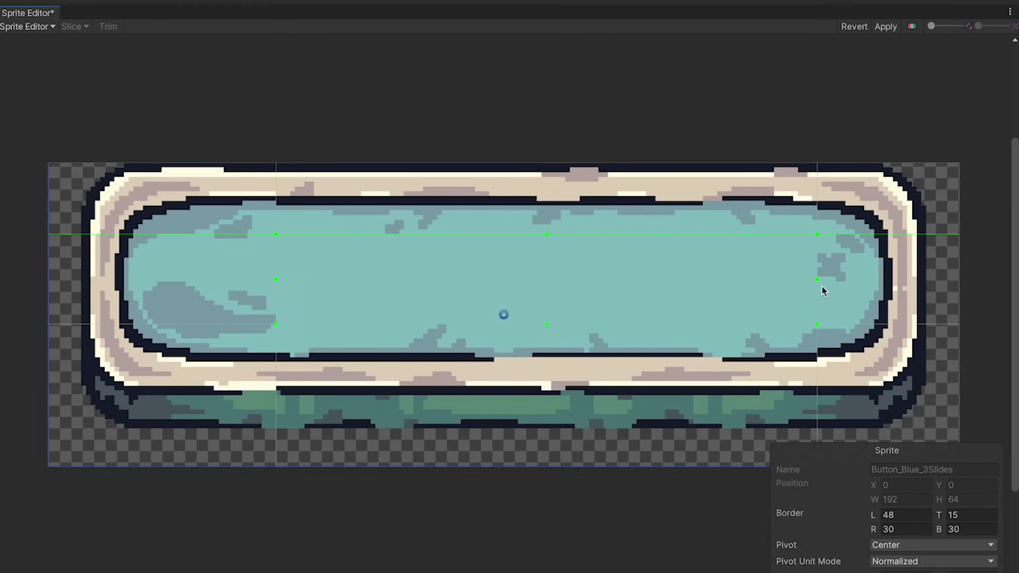
left_click(885, 27)
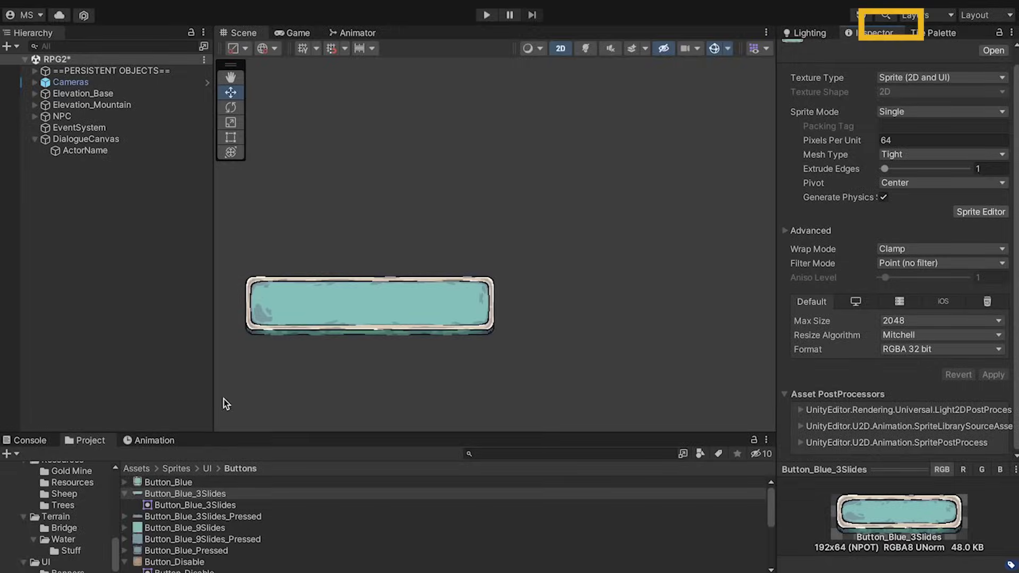
Switch to the Rect tool on the ActorName image and set its Pixels Per Unit Multiplier to 0.7
left_click(104, 150)
key("t")
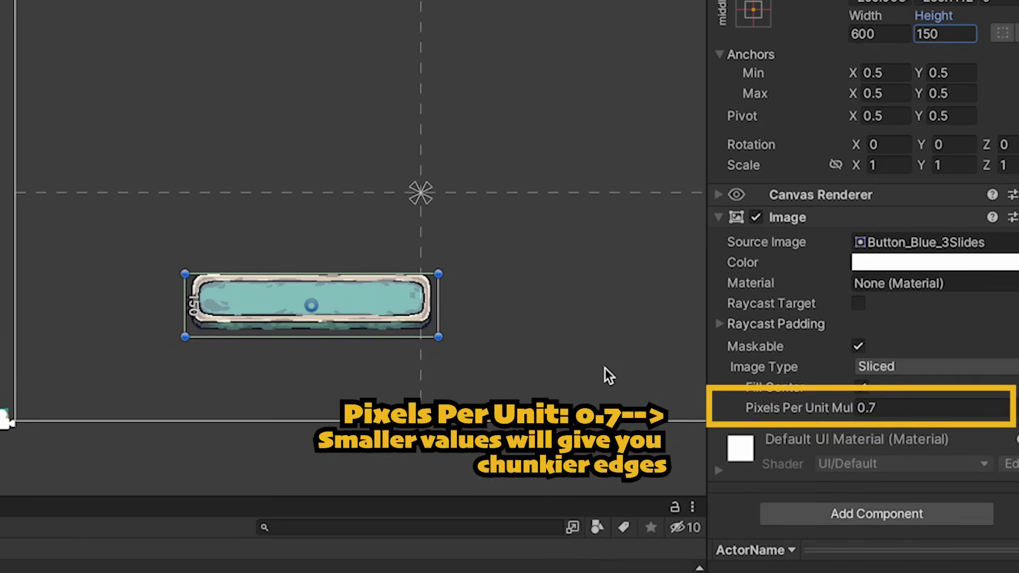
scroll(604, 367, "up", 1)
scroll(609, 375, "up", 1)
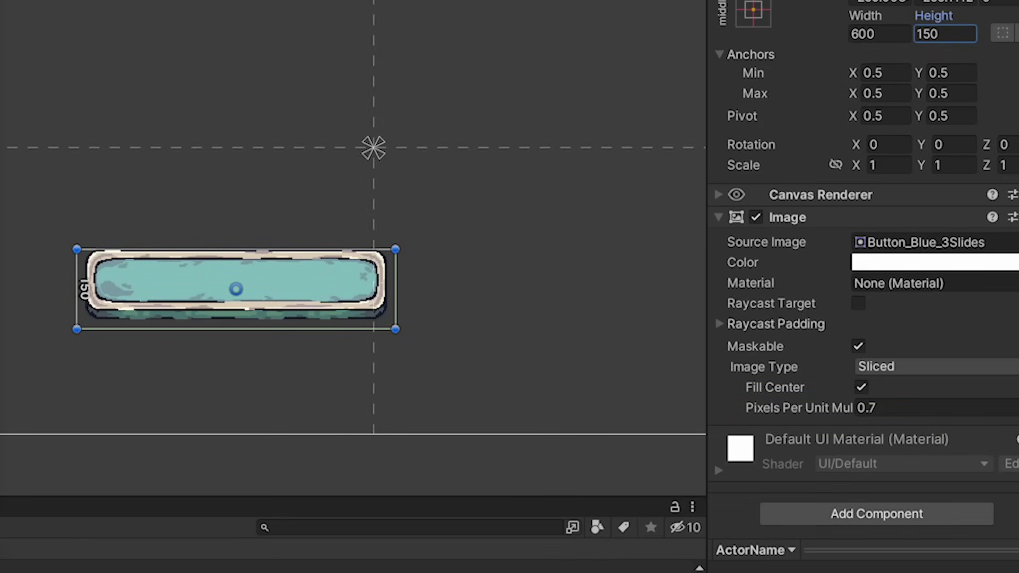
Create a TextMeshPro text as a child of ActorName and name it NameText
right_click(0, 92)
mouse_move(0, 407)
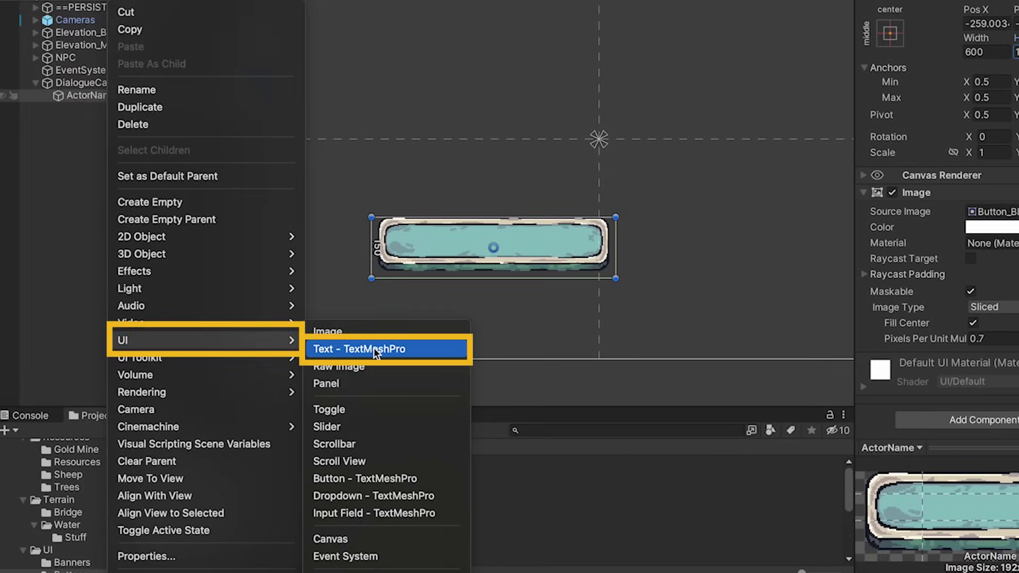
left_click(373, 348)
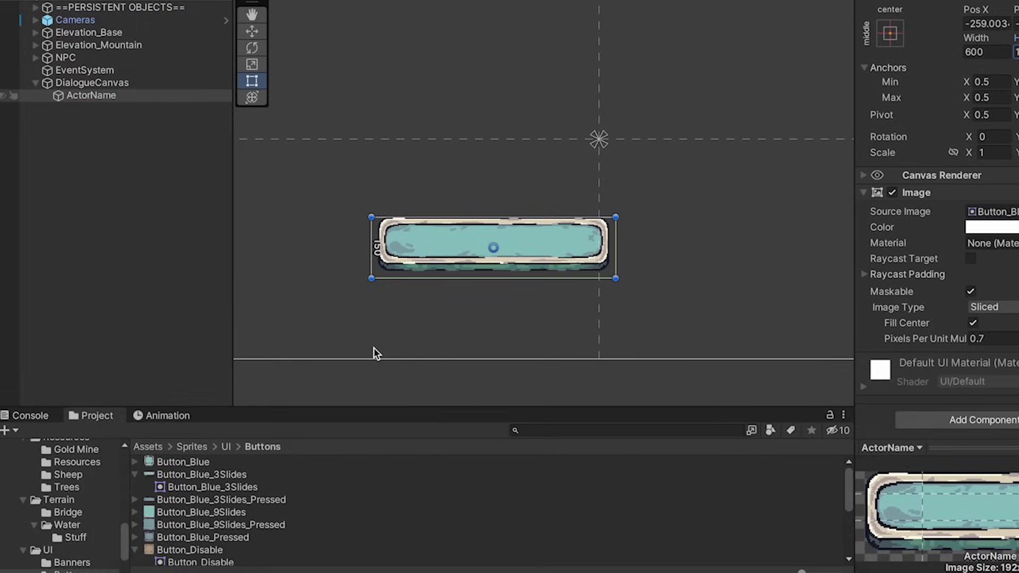
type("N")
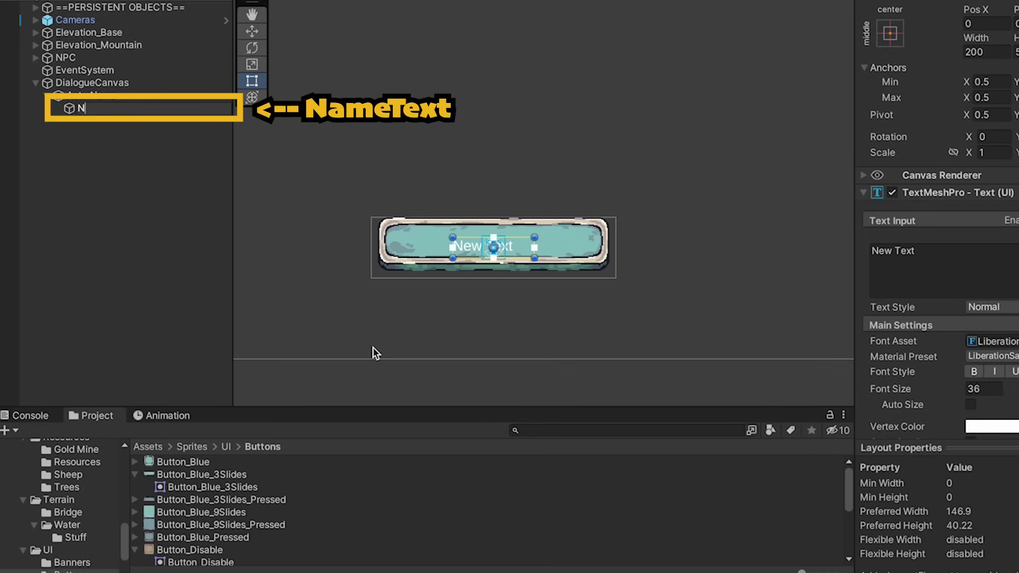
type("ameText")
key("Return")
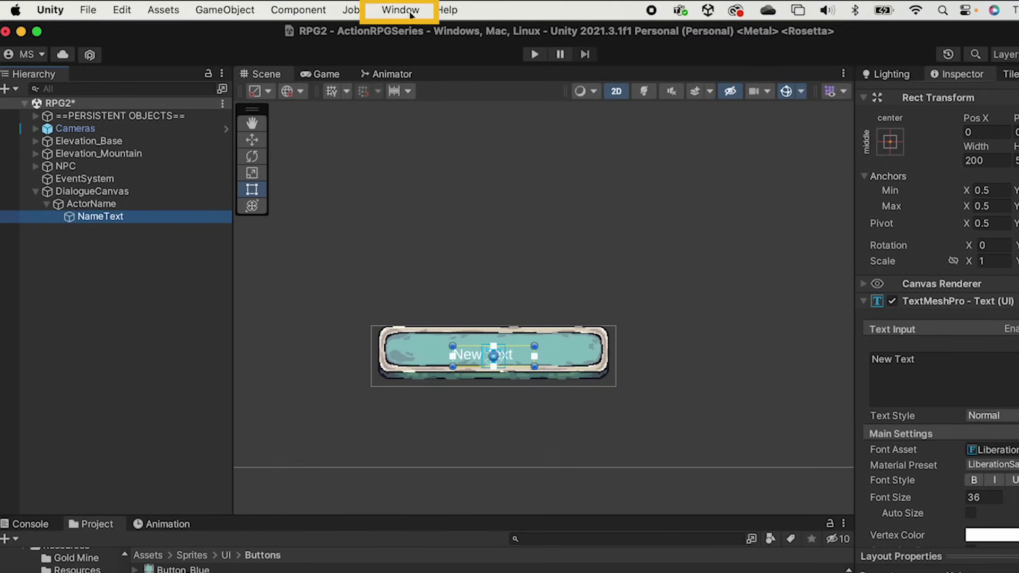
Check the TextMeshPro package in the Package Manager, switching the package source to Unity Registry
left_click(410, 10)
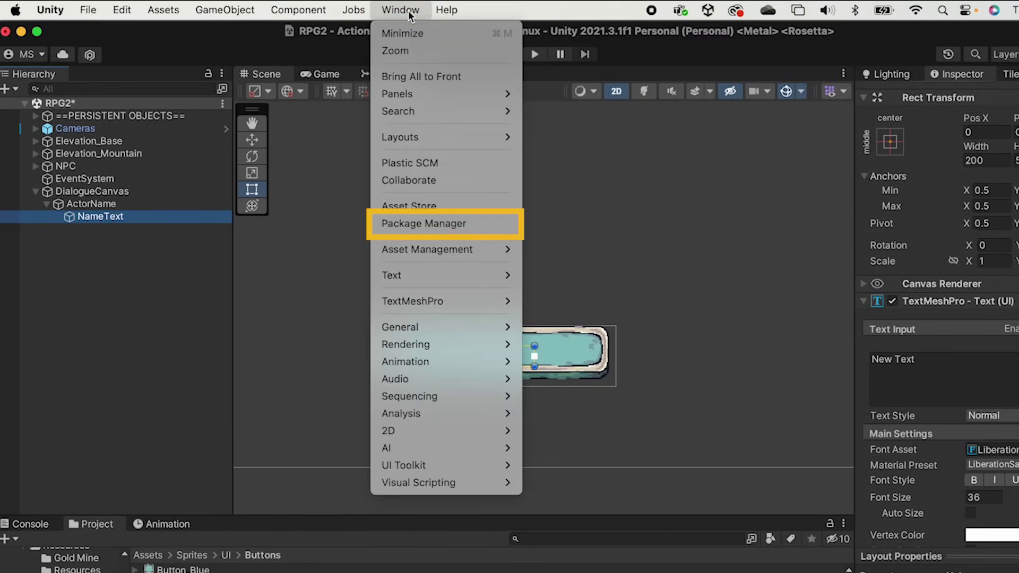
left_click(432, 220)
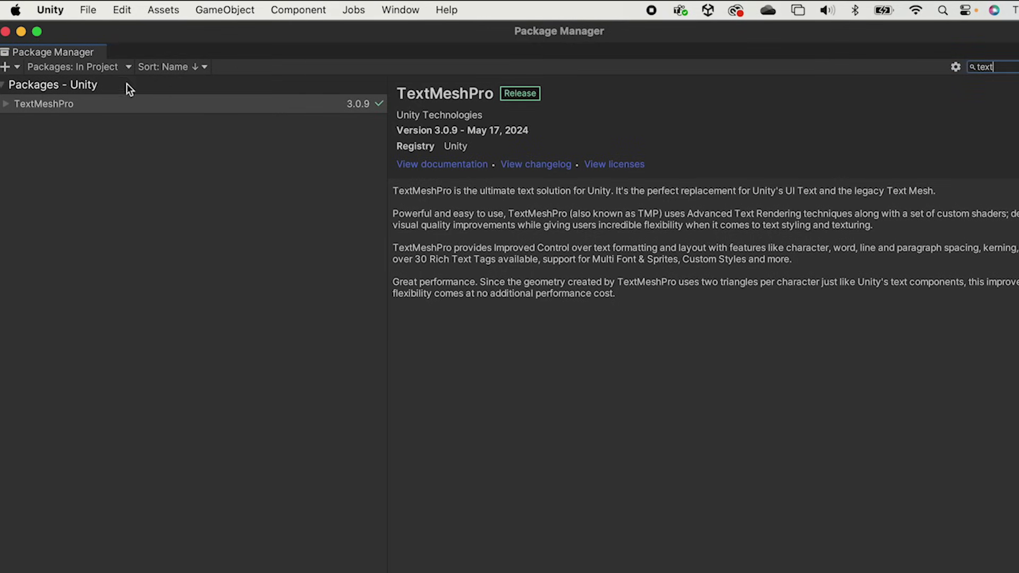
left_click(126, 67)
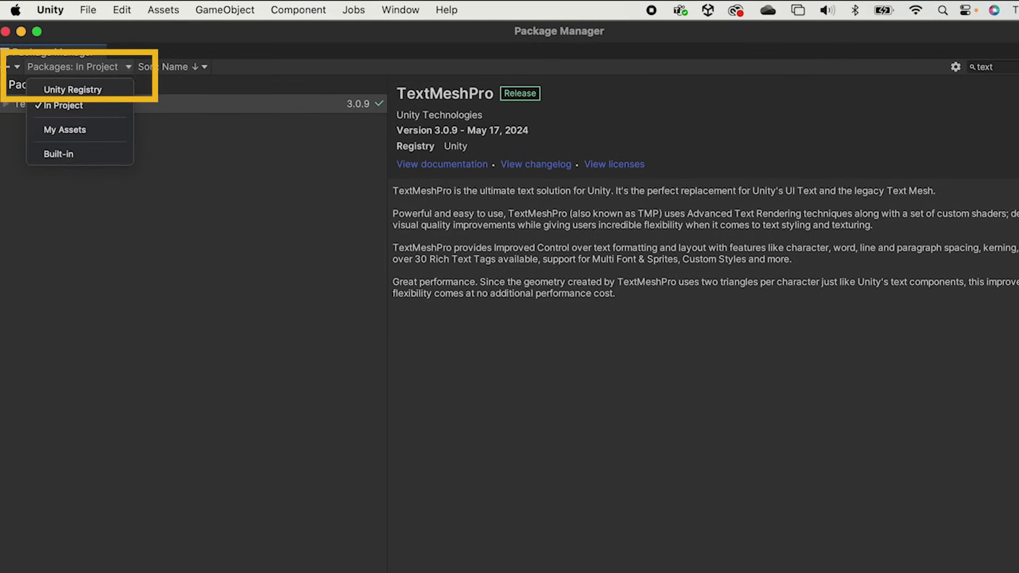
left_click(109, 88)
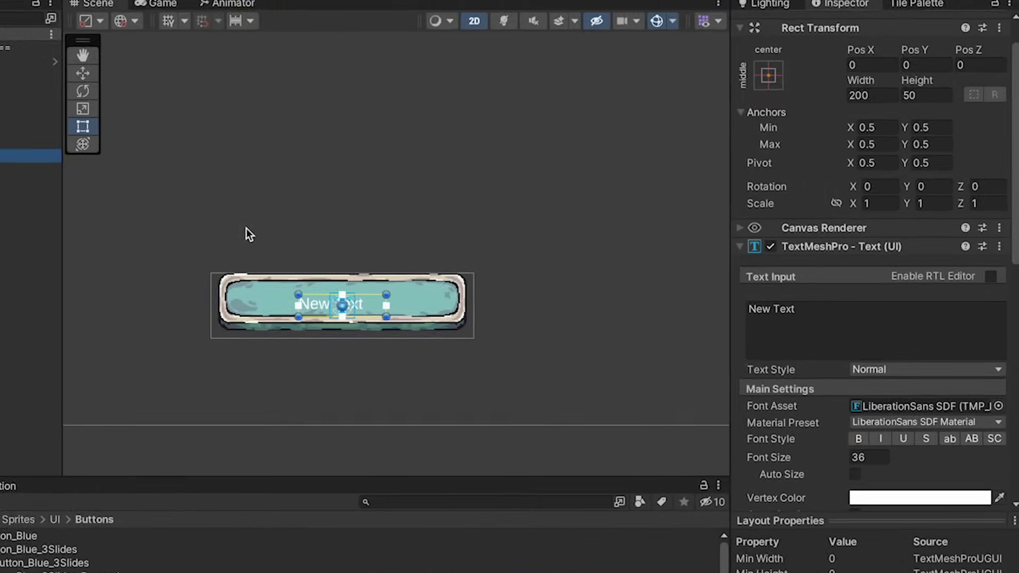
Replace the NameText placeholder content with "Bob The NPC"
left_click(859, 331)
type("Bob")
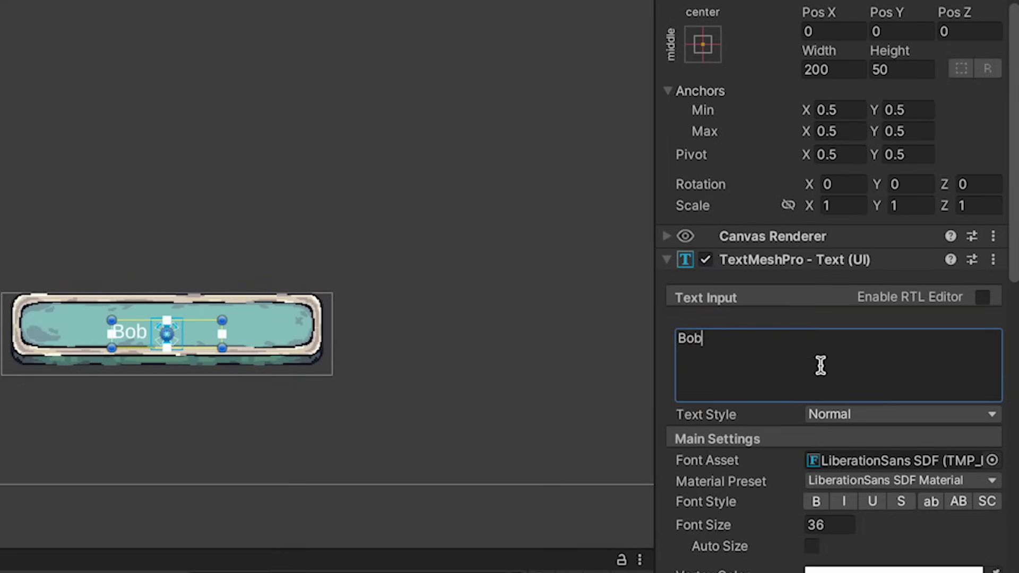
type(" The NPC")
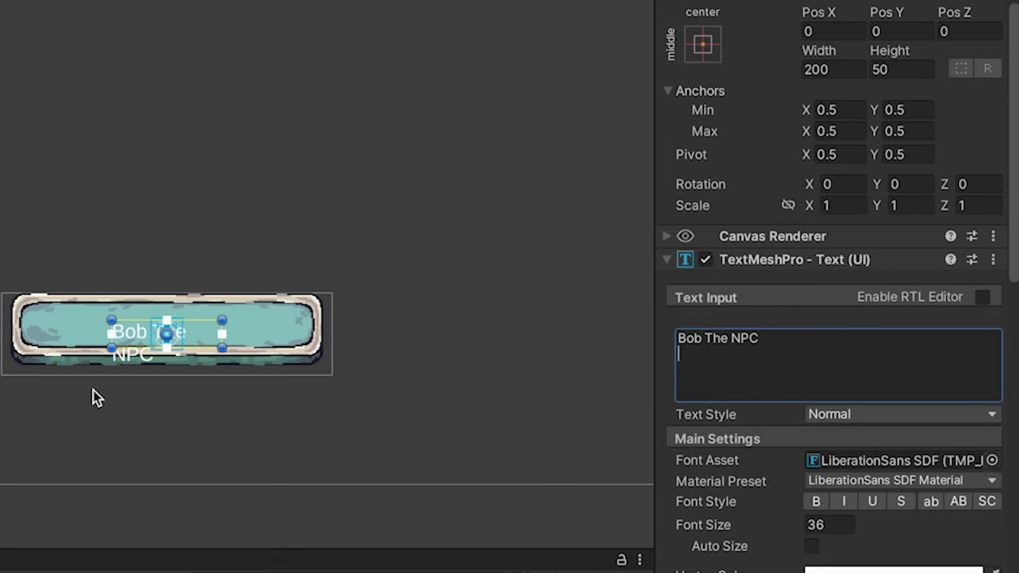
Stretch NameText in both directions to fill its parent ActorName box using the anchor preset that also sets position
scroll(103, 390, "up", 3)
left_click(693, 51)
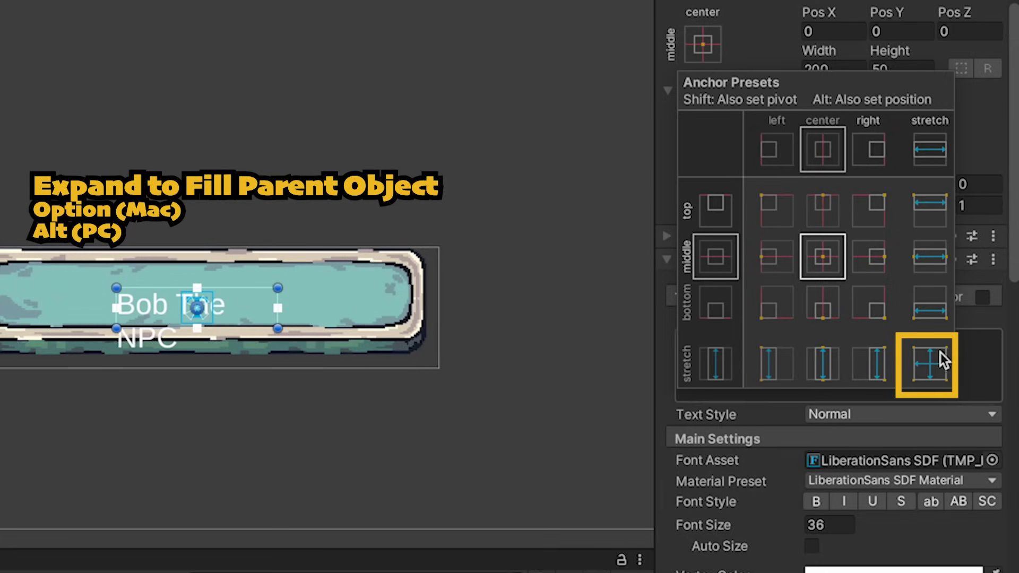
left_click(930, 364, "alt")
Pull the edges of the NameText box inward to fit the blue inner area of the name box
scroll(211, 243, "up", 2)
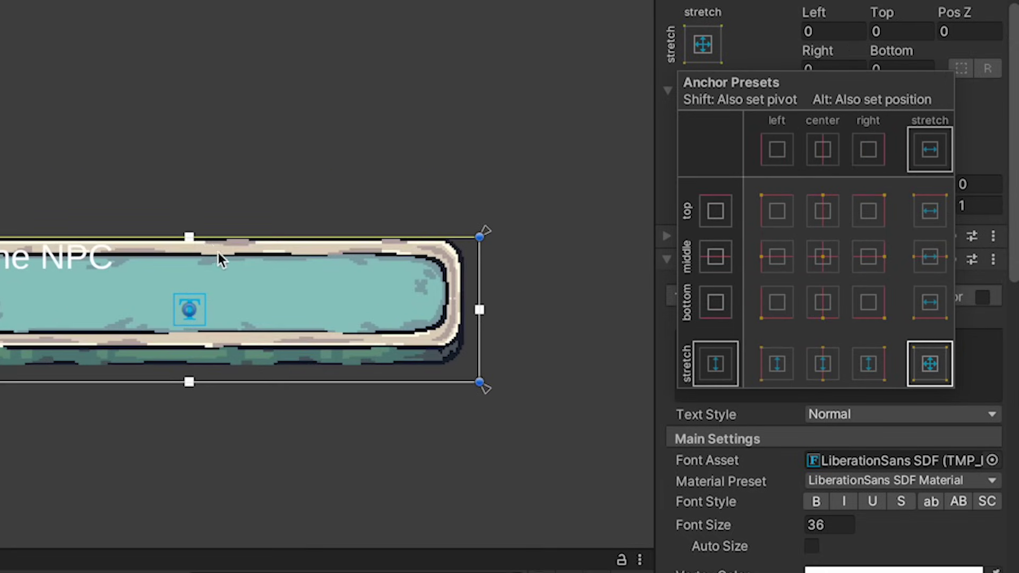
left_click(191, 247)
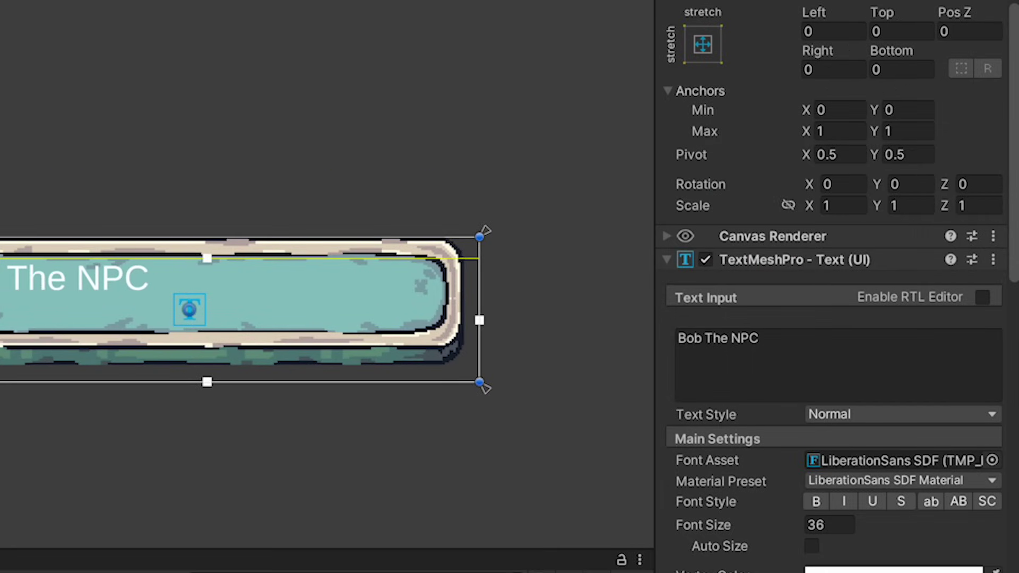
left_click_drag(217, 382, 216, 329)
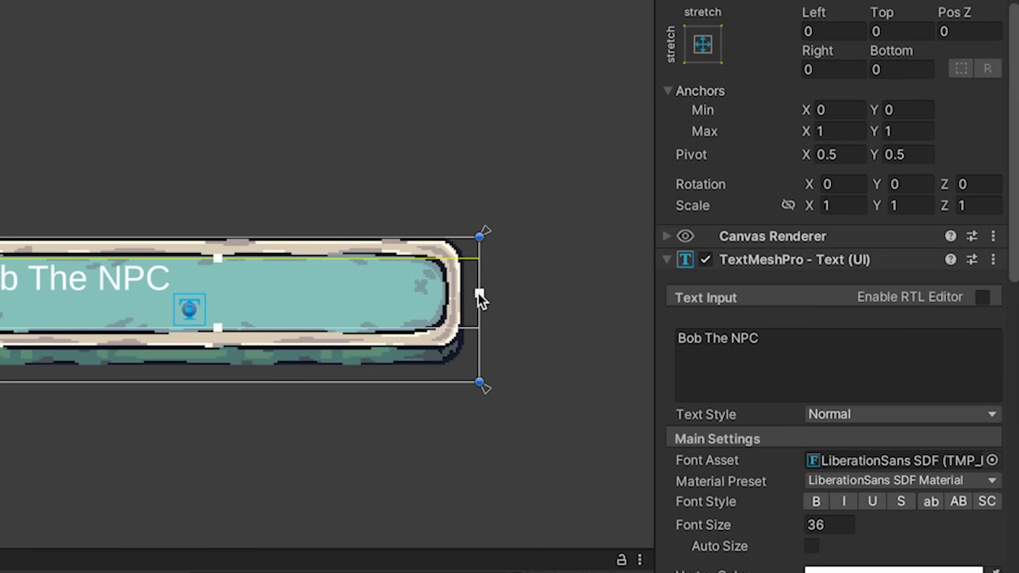
left_click_drag(479, 293, 437, 293)
Style NameText with the Bangers SDF font at size 72 and the Bangers SDF - Drop Shadow material preset
scroll(887, 368, "down", 5)
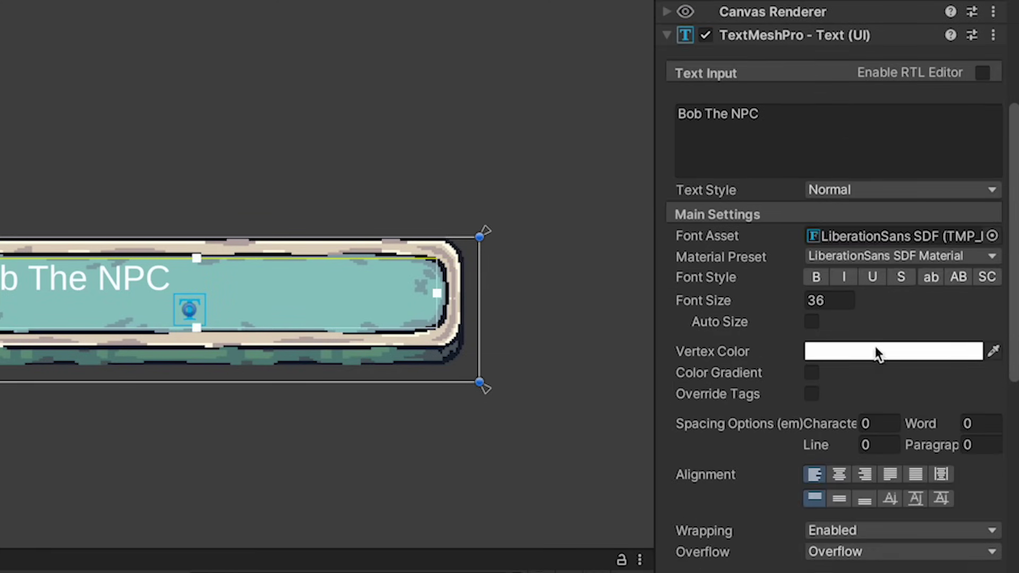
left_click(992, 237)
double_click(693, 323)
left_click(825, 301)
type("72")
left_click(984, 260)
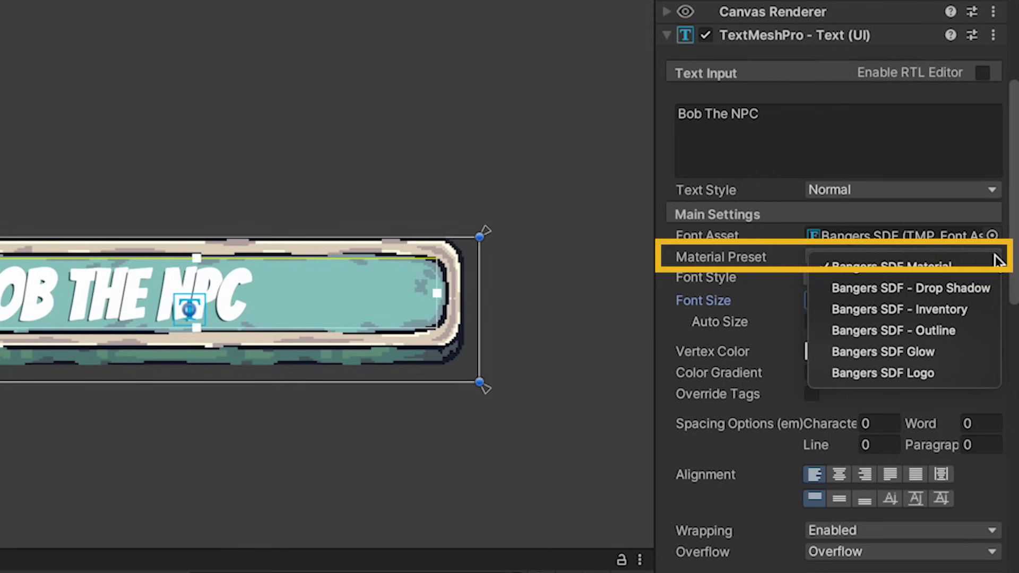
left_click(975, 282)
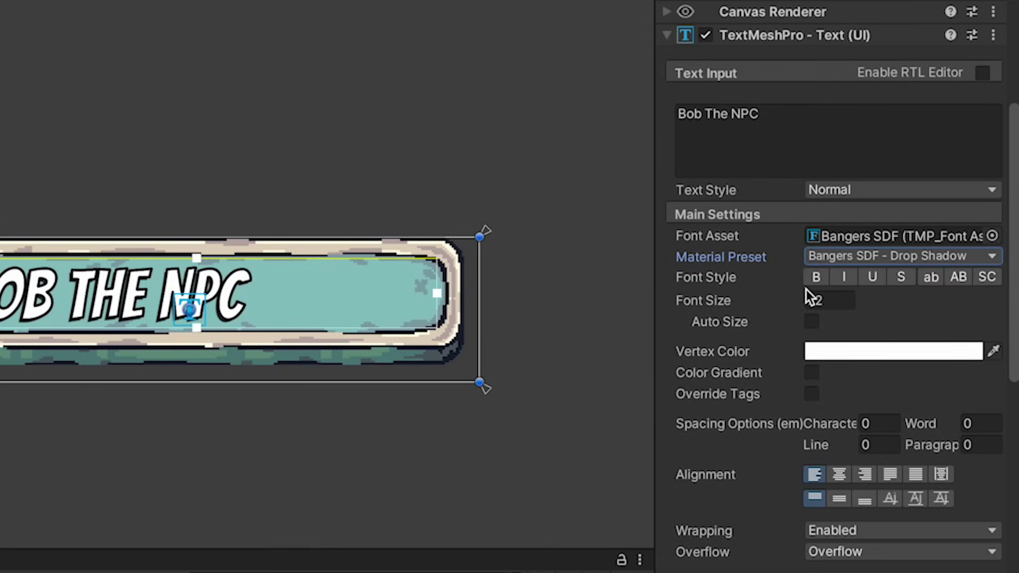
Try adjusting the Face Dilate and Outline Thickness of the drop-shadow material, and undo the adjustments
scroll(846, 371, "down", 10)
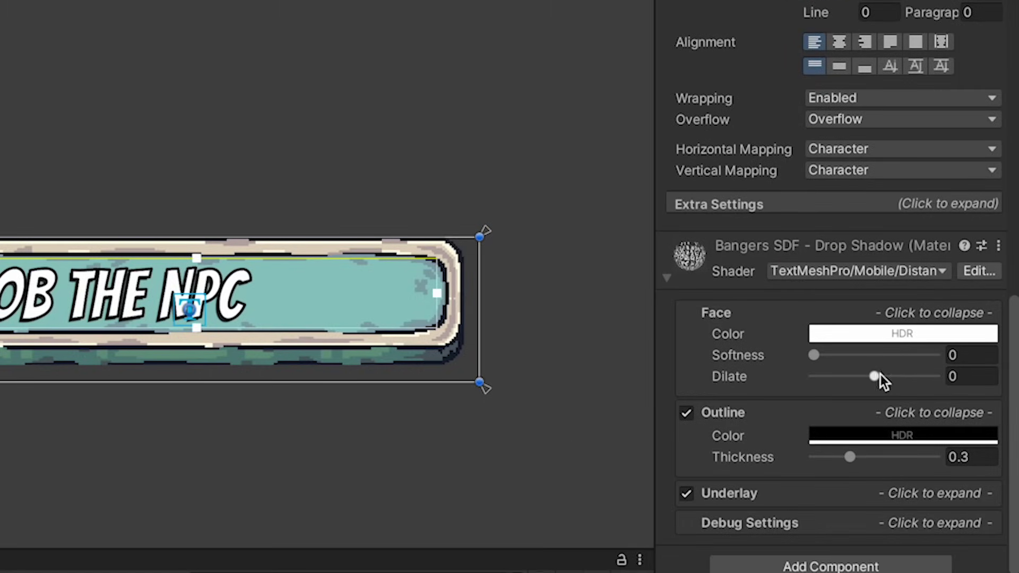
mouse_move(879, 374)
left_mouse_down()
mouse_move(932, 371)
mouse_move(875, 376)
left_mouse_up()
left_click_drag(851, 456, 831, 442)
key("ctrl+z")
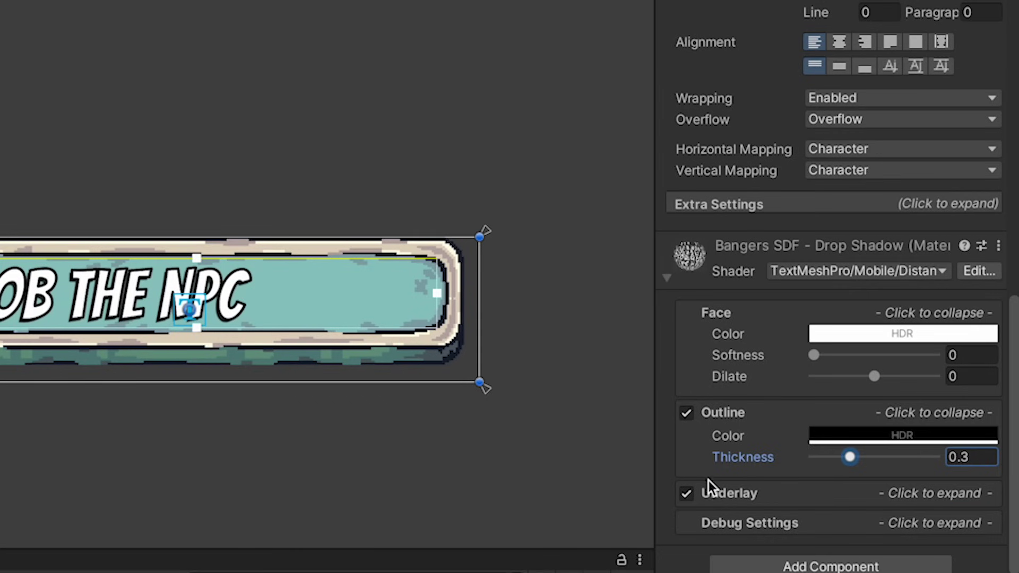
Expand the drop-shadow material's Underlay section to examine its type, colour, offset, dilate and softness settings
left_click(897, 491)
scroll(897, 491, "down", 2)
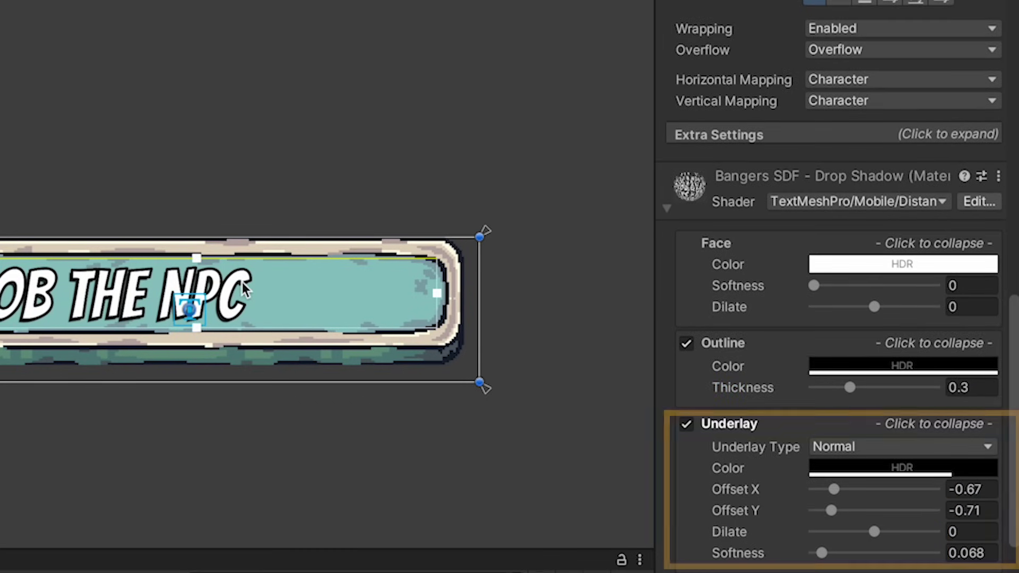
Add a UI Image under DialogueCanvas and place it just beneath the actor name box
scroll(241, 281, "up", 5)
scroll(241, 282, "up", 2)
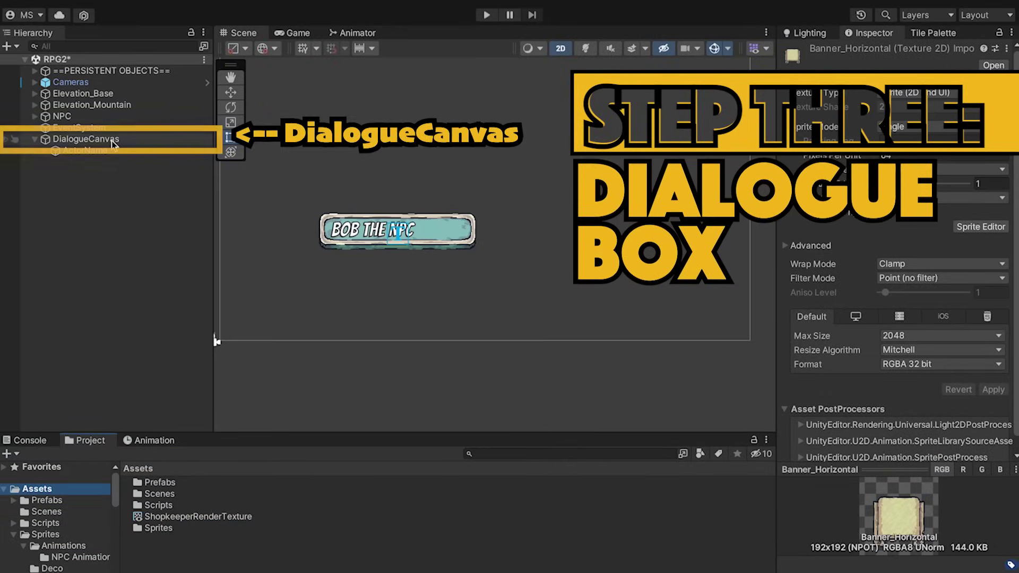
left_click(95, 140)
right_click(95, 142)
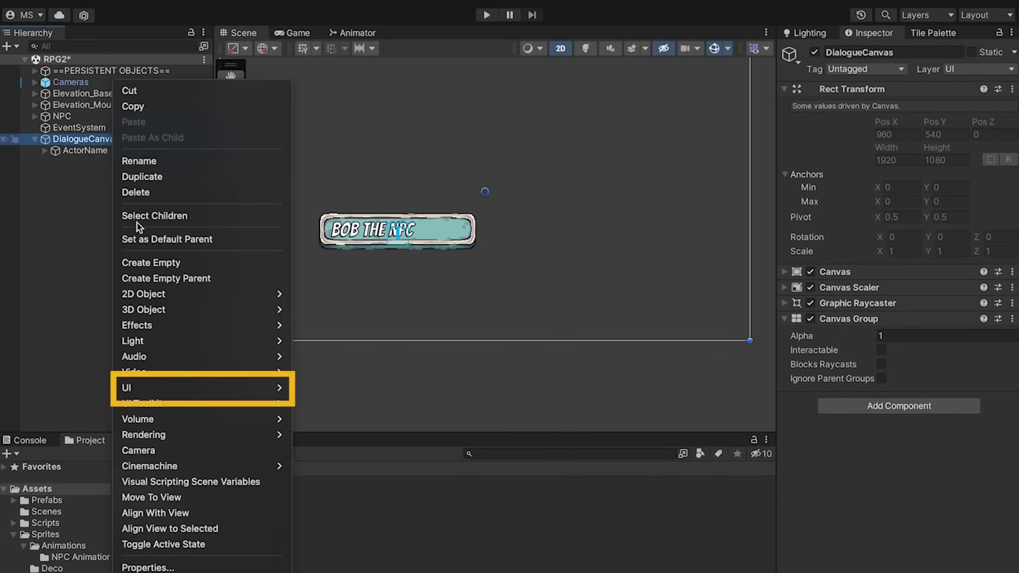
mouse_move(255, 387)
left_click(310, 364)
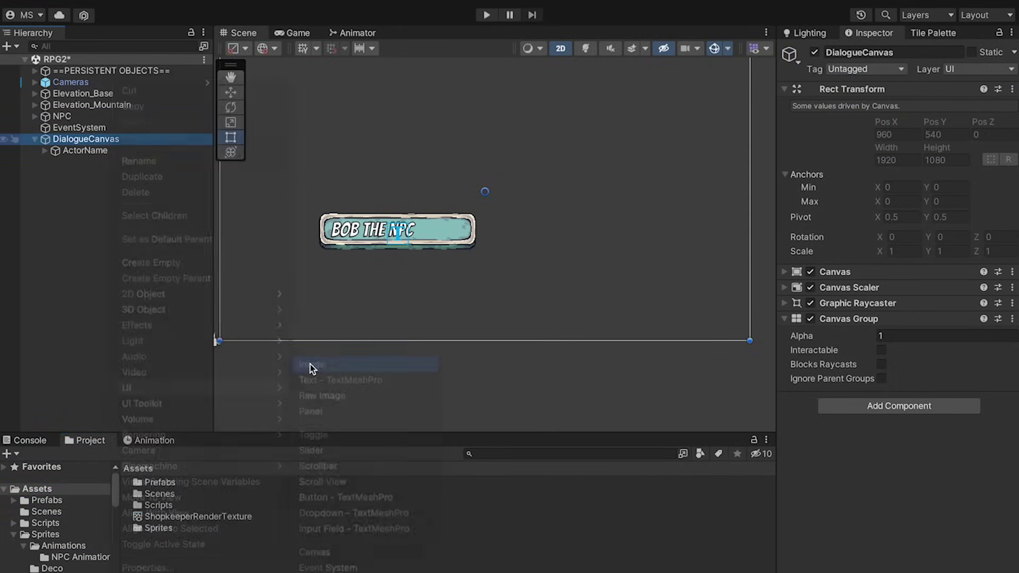
left_click_drag(492, 202, 696, 316)
Set the new Image's width to 1550 and its height to 575
left_click(845, 169)
type("1550")
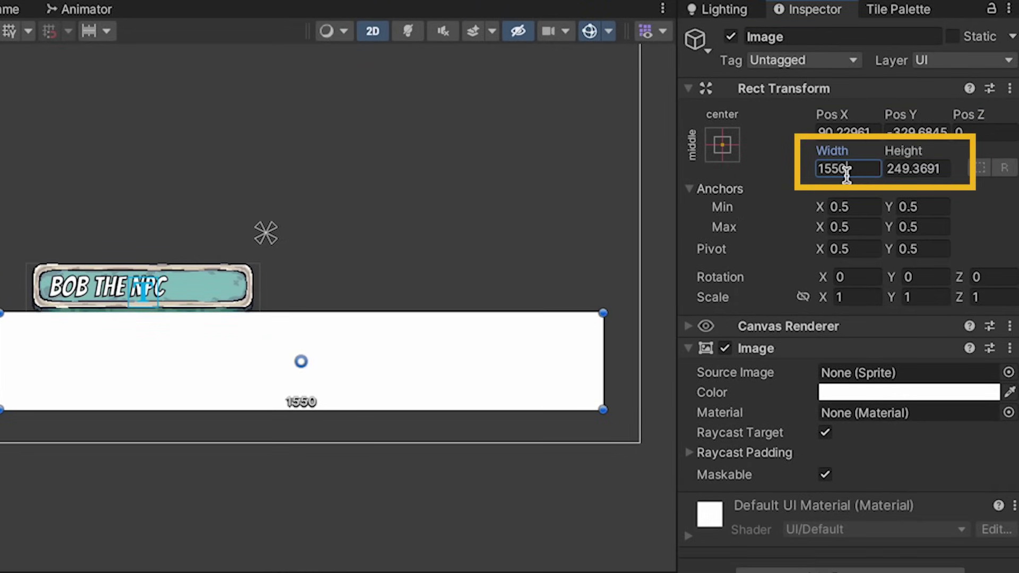
key("Tab")
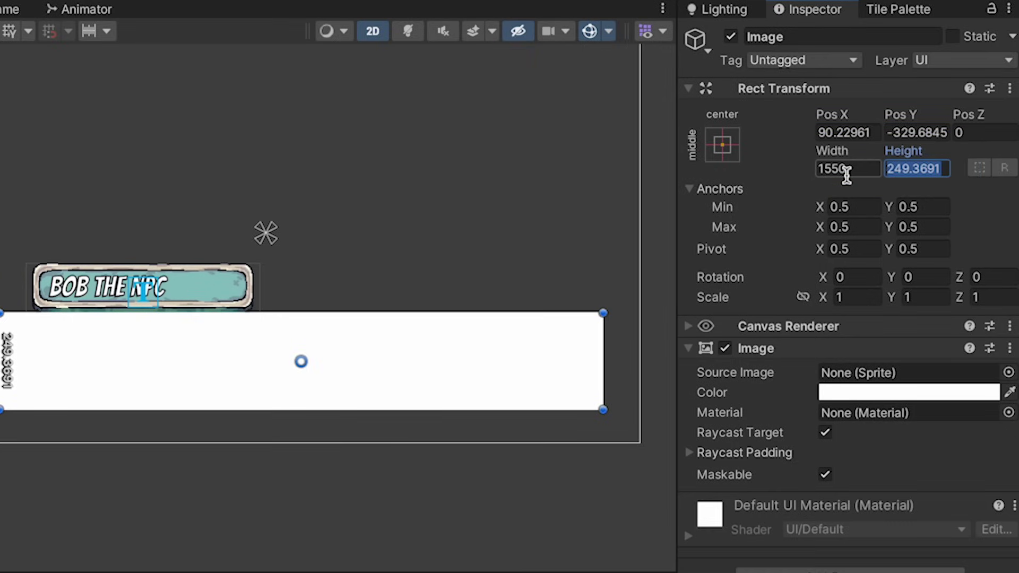
type("575")
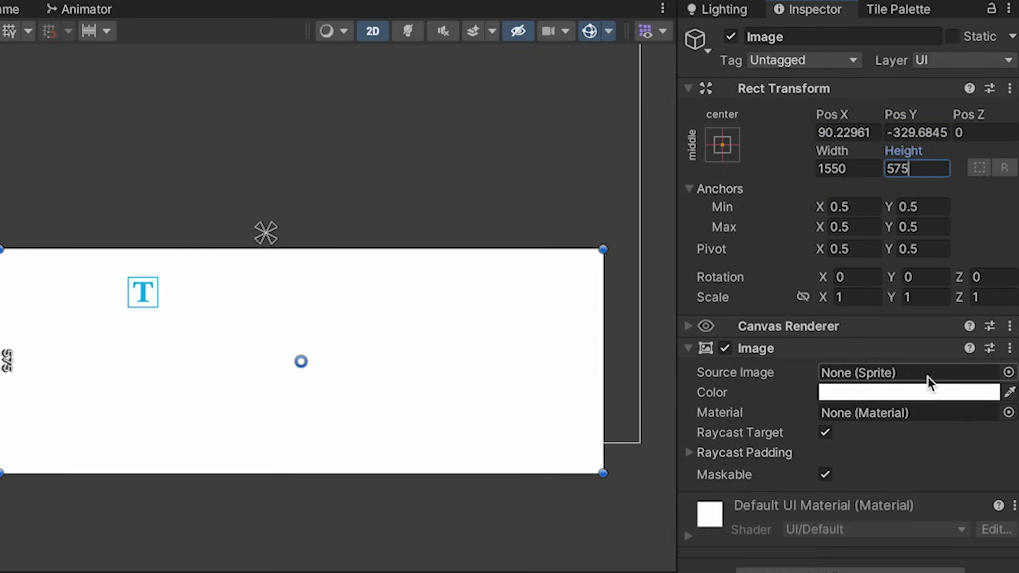
Assign the Banner_Horizontal sprite to the Image, keep its type Sliced and set the Pixels Per Unit Multiplier to 0.5
left_click(1008, 372)
type("bann")
double_click(659, 503)
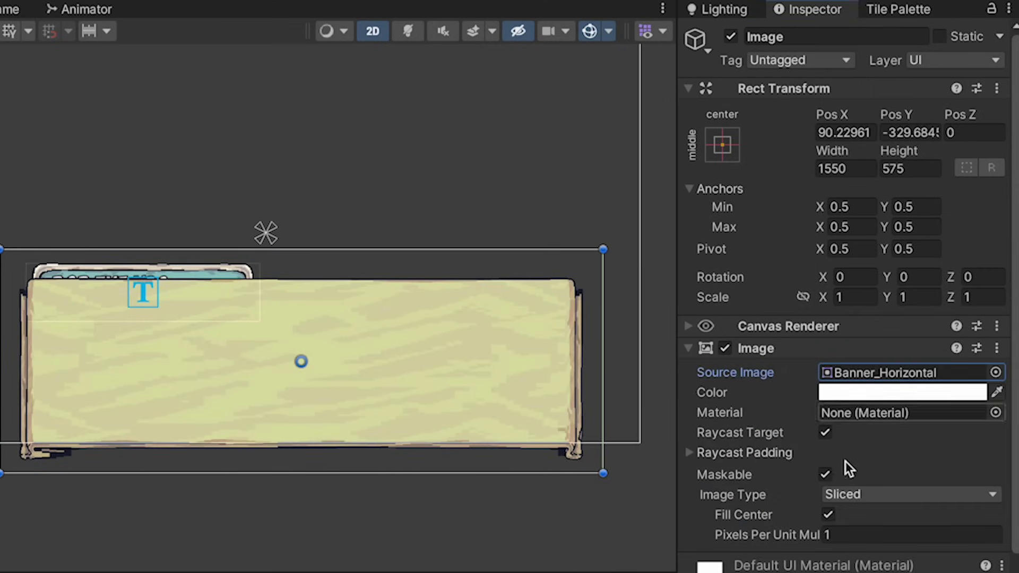
left_click(868, 491)
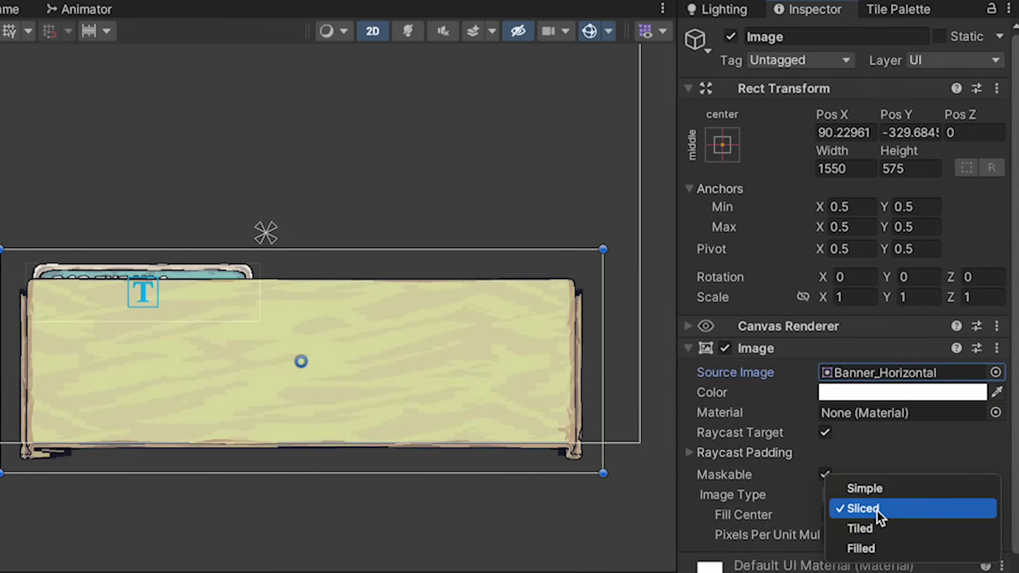
left_click(876, 511)
scroll(852, 466, "down", 3)
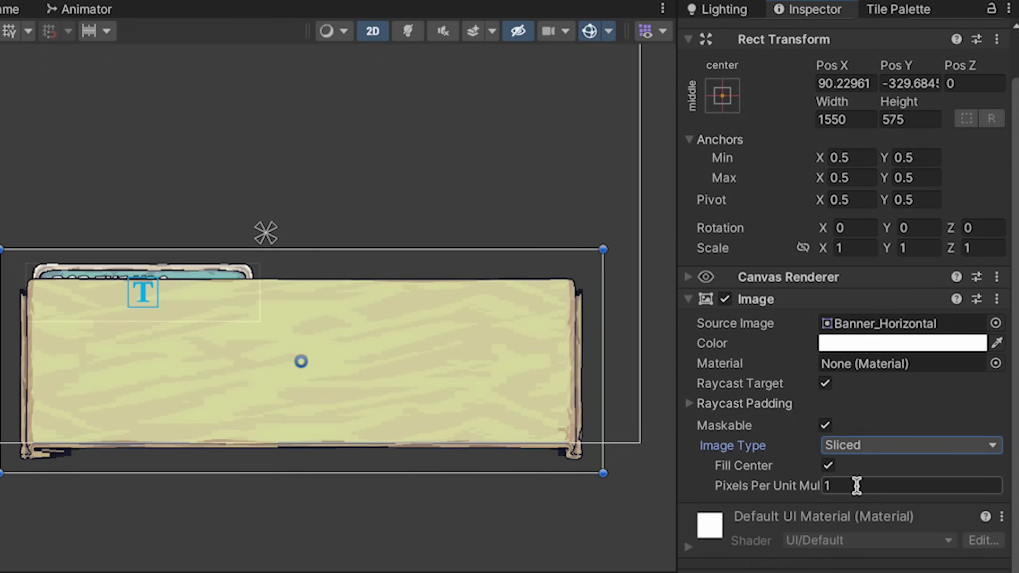
left_click(856, 486)
type(".5")
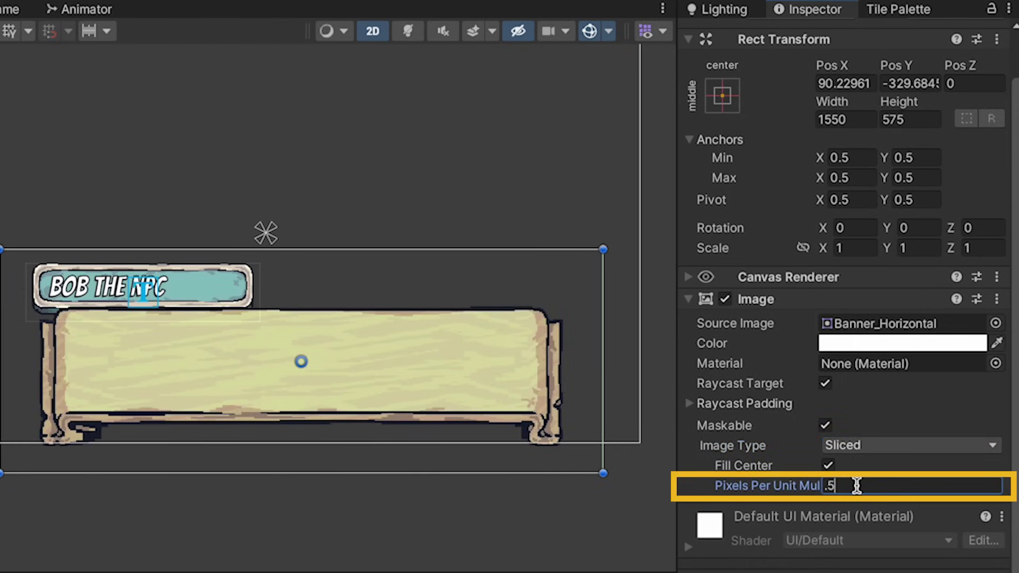
key("Return")
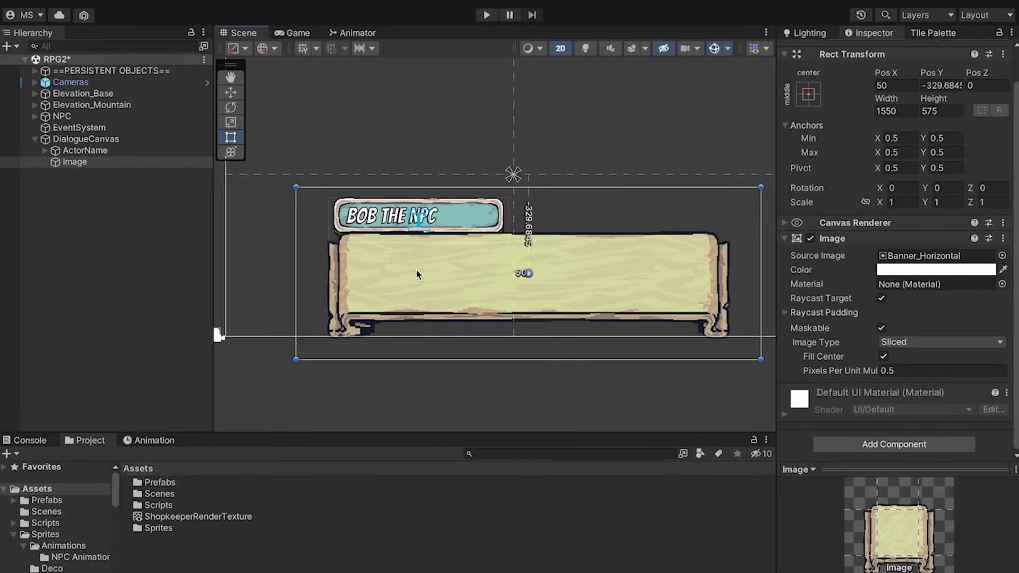
Shift the banner image horizontally to Pos X 31 and rename it DialogueBox
left_click_drag(188, 346, 164, 342)
scroll(876, 132, "up", 2)
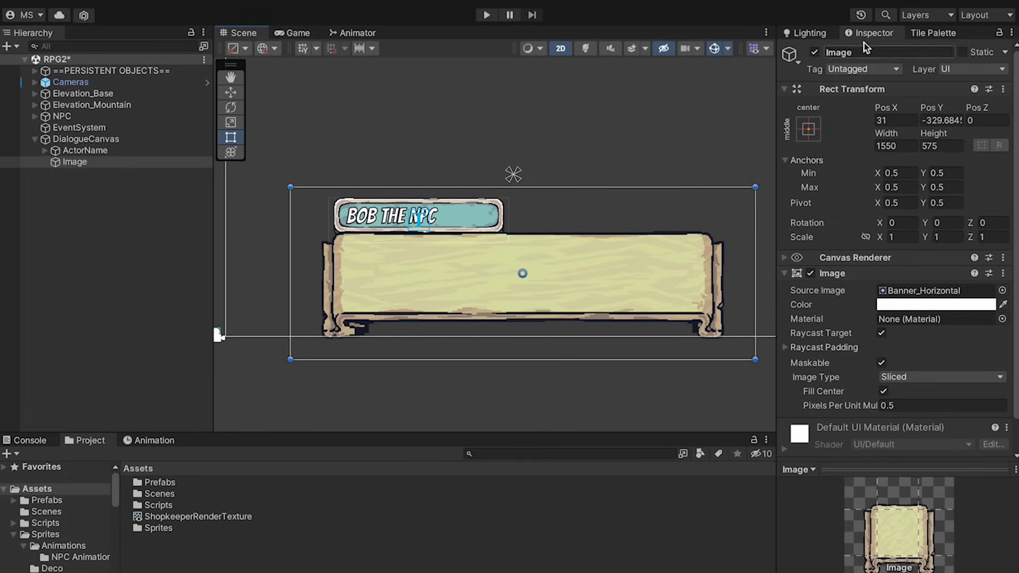
left_click(860, 50)
type("DialogueBox")
key("Return")
Add a TextMeshPro text object under DialogueBox and name it DialogueText
right_click(94, 164)
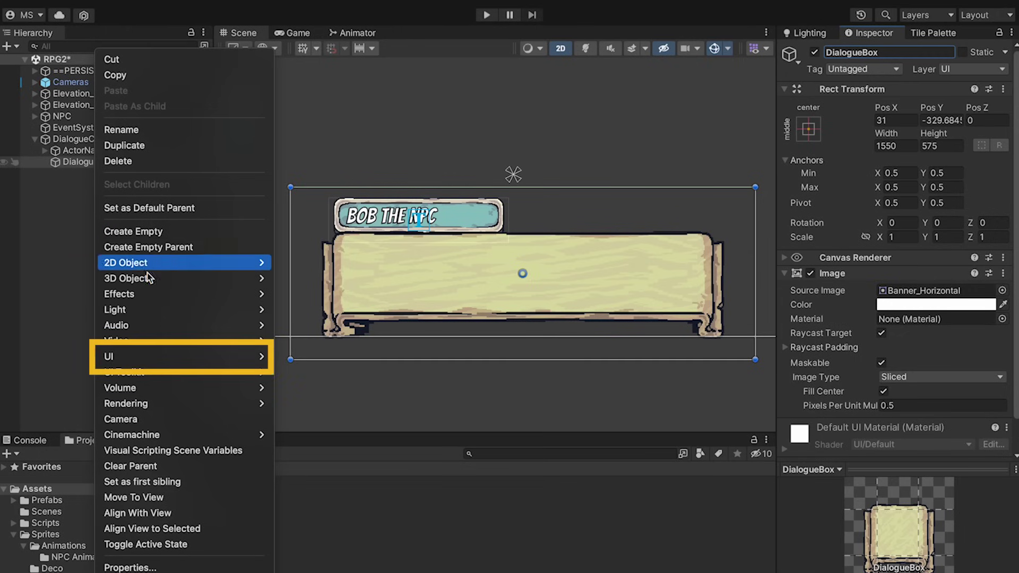
mouse_move(153, 358)
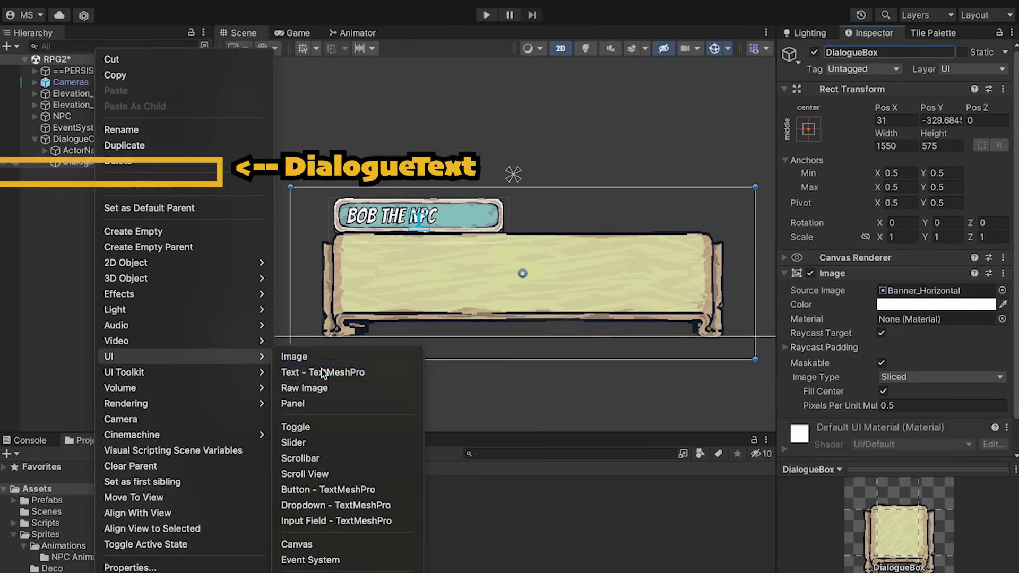
left_click(313, 379)
type("Dia")
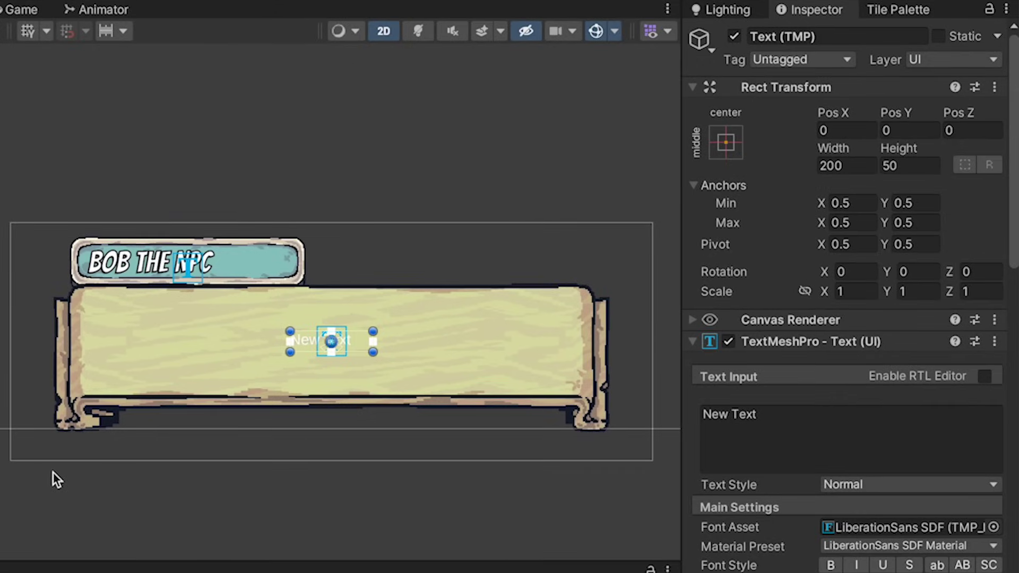
type("logueText")
key("Return")
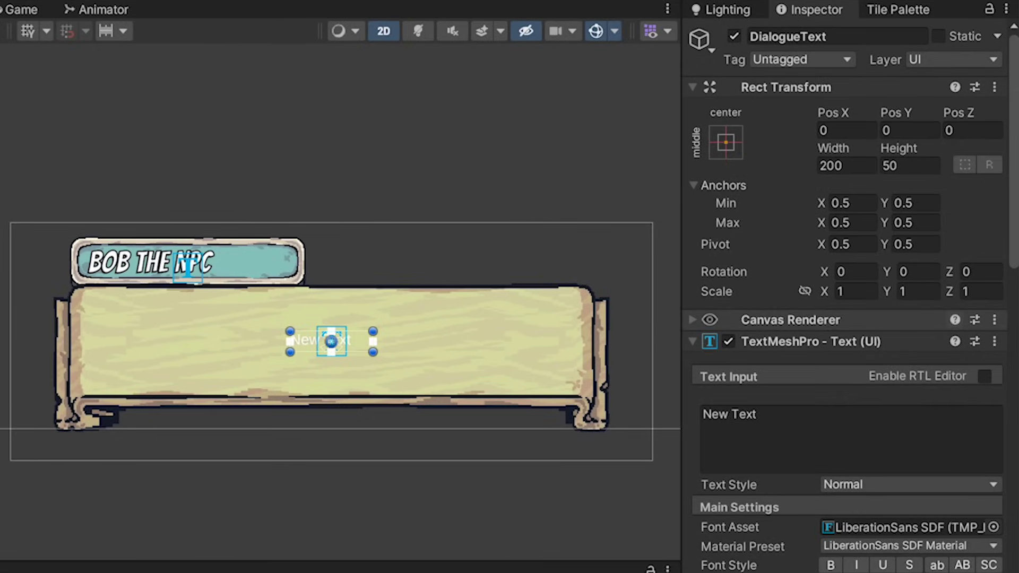
Stretch DialogueText to fill its parent in both directions and pull its four text margins inward to the banner's writing area
left_click(725, 145)
left_click(935, 437, "alt+shift")
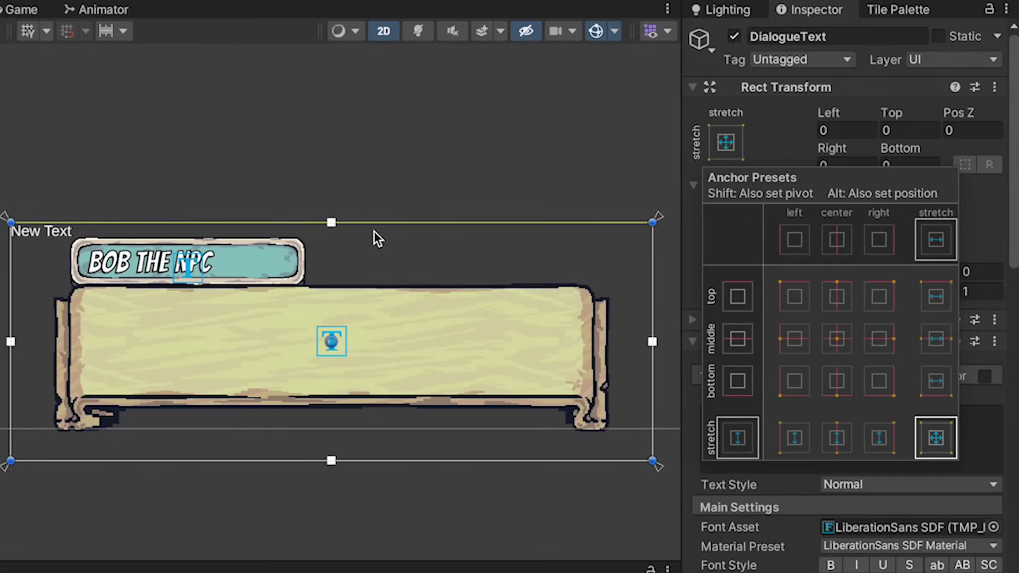
left_click(333, 222)
left_click_drag(332, 221, 334, 286)
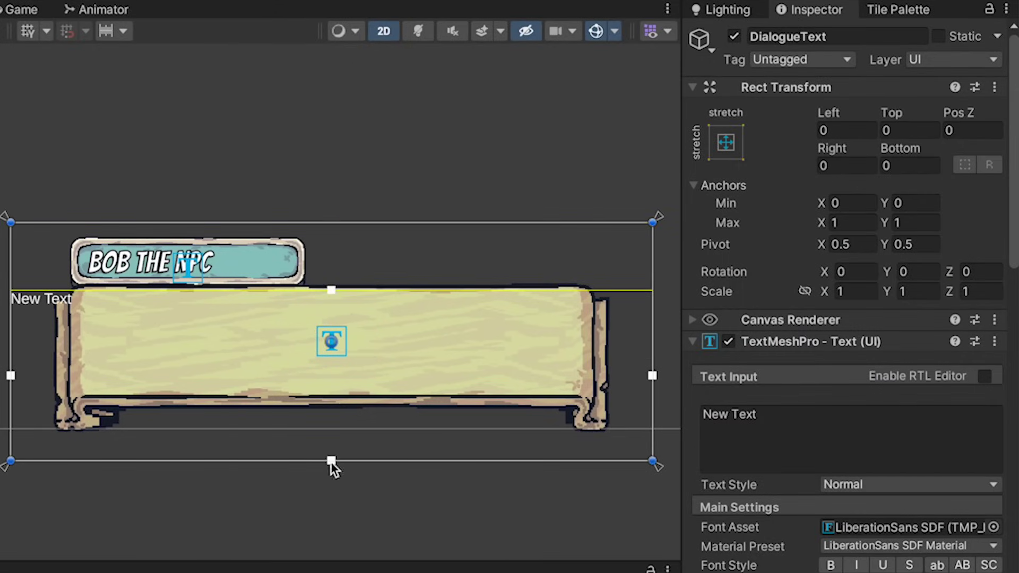
left_click_drag(329, 459, 328, 389)
left_click_drag(652, 340, 579, 339)
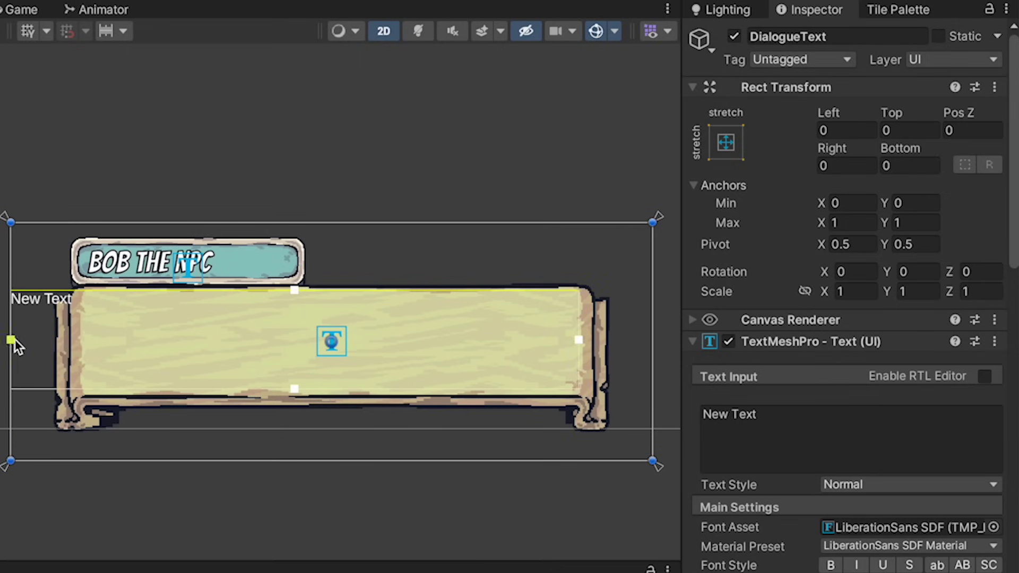
left_click_drag(11, 339, 85, 340)
Style DialogueText with the Bangers SDF font at size 56 and a black vertex color
scroll(851, 262, "down", 5)
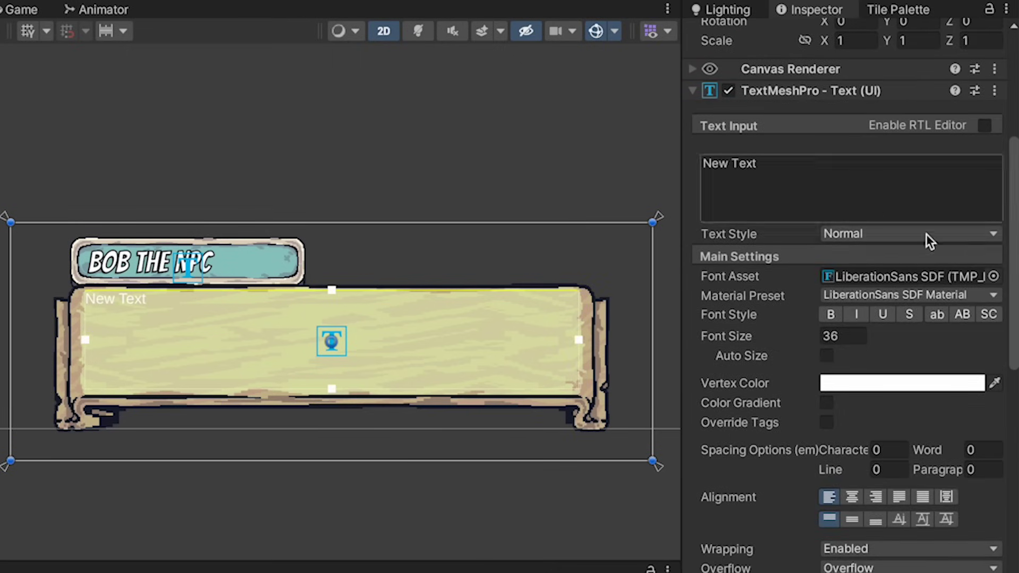
left_click(992, 276)
double_click(689, 358)
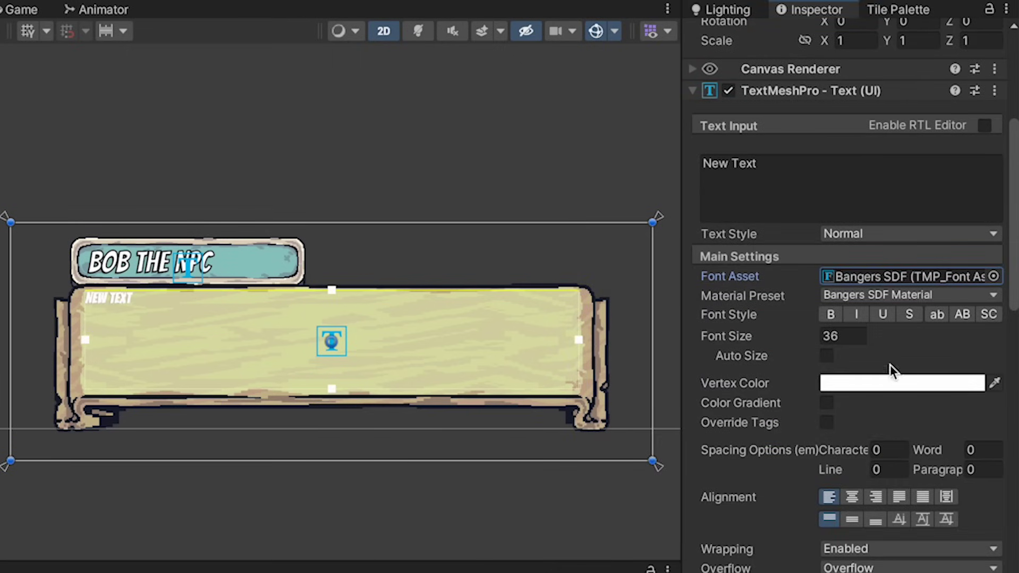
left_click(842, 336)
type("56")
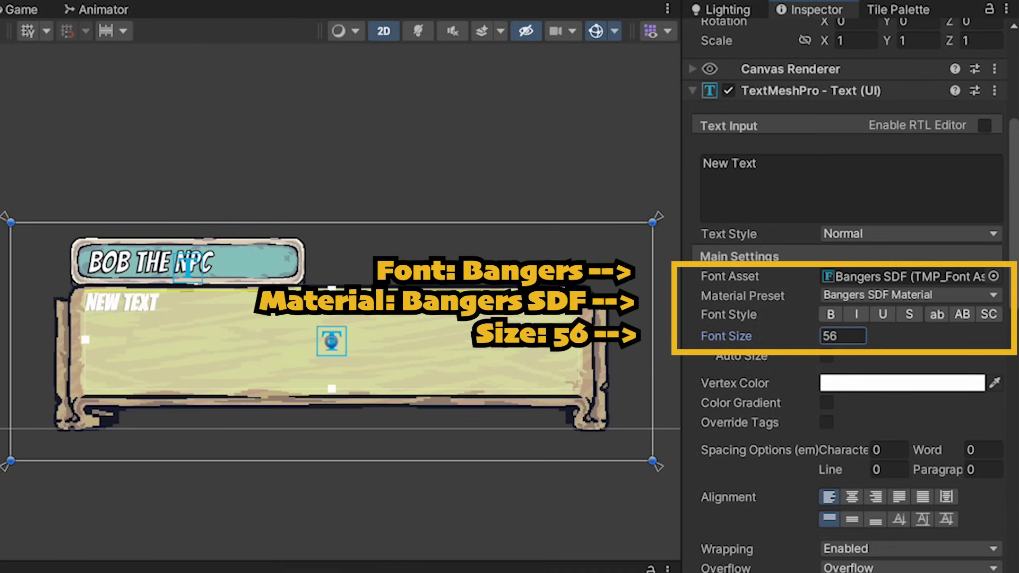
left_click(886, 383)
left_click_drag(868, 435, 957, 540)
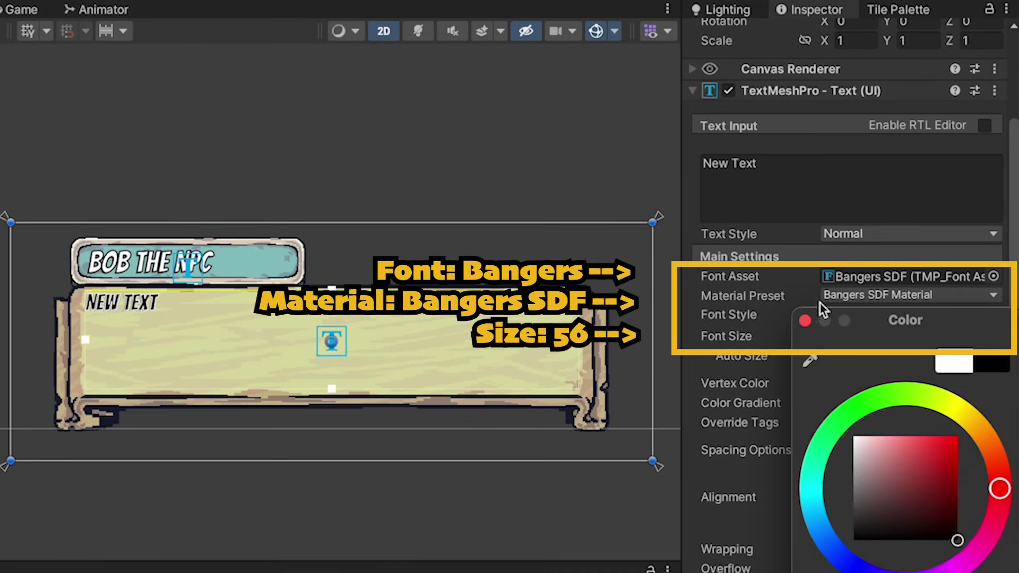
left_click(804, 320)
Extend DialogueText's sample content to one line of "New Text" repeated six times
scroll(778, 177, "down", 1)
left_click(779, 177)
key("ctrl+c")
left_click(779, 178)
key("ctrl+v")
key("ctrl+v")
key("ctrl+v")
key("ctrl+v")
key("ctrl+v")
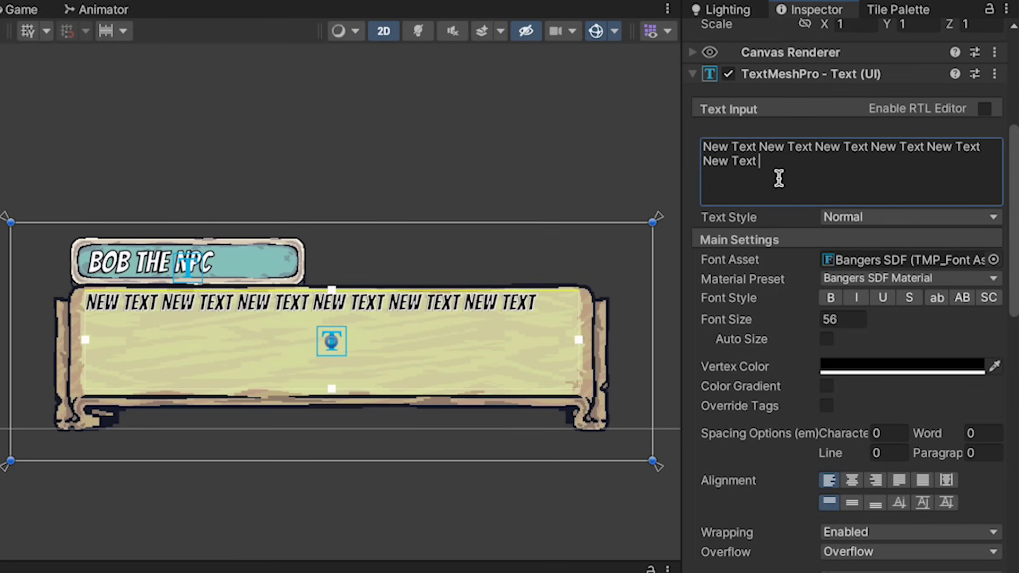
Duplicate the sample line so that DialogueText holds four lines of repeated "New Text"
key("ctrl+a")
key("ctrl+c")
left_click(779, 178)
key("ctrl+v")
key("Return")
key("ctrl+v")
key("Return")
key("ctrl+v")
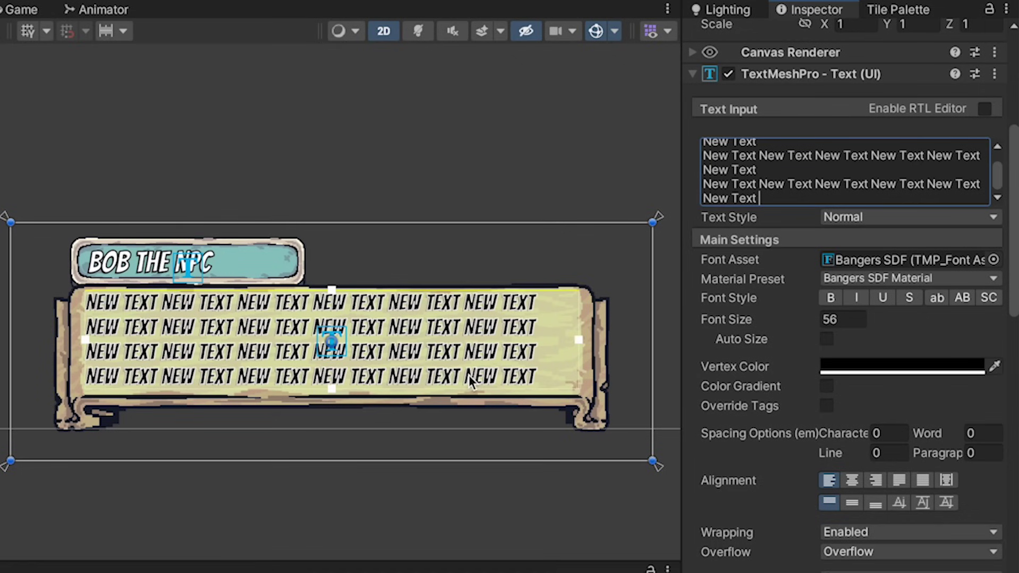
Examine the Face, Outline and Underlay settings of the Bangers SDF Material
scroll(823, 306, "down", 10)
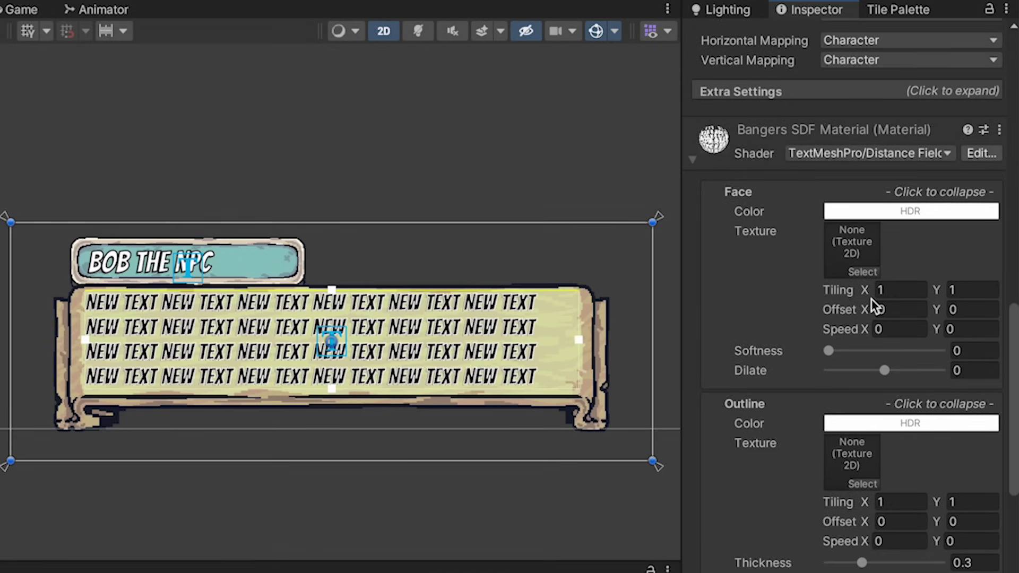
scroll(871, 299, "down", 2)
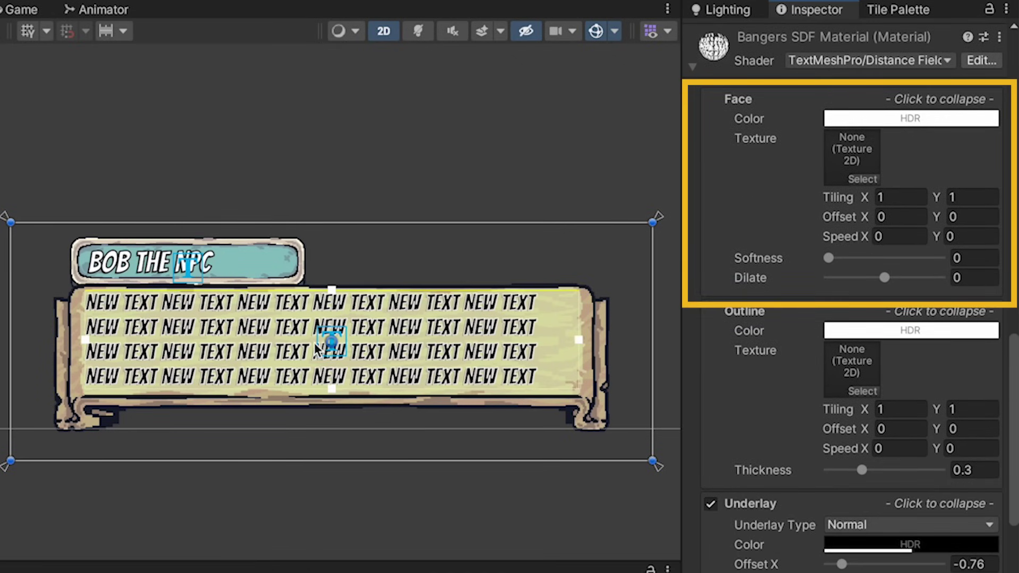
scroll(721, 352, "down", 3)
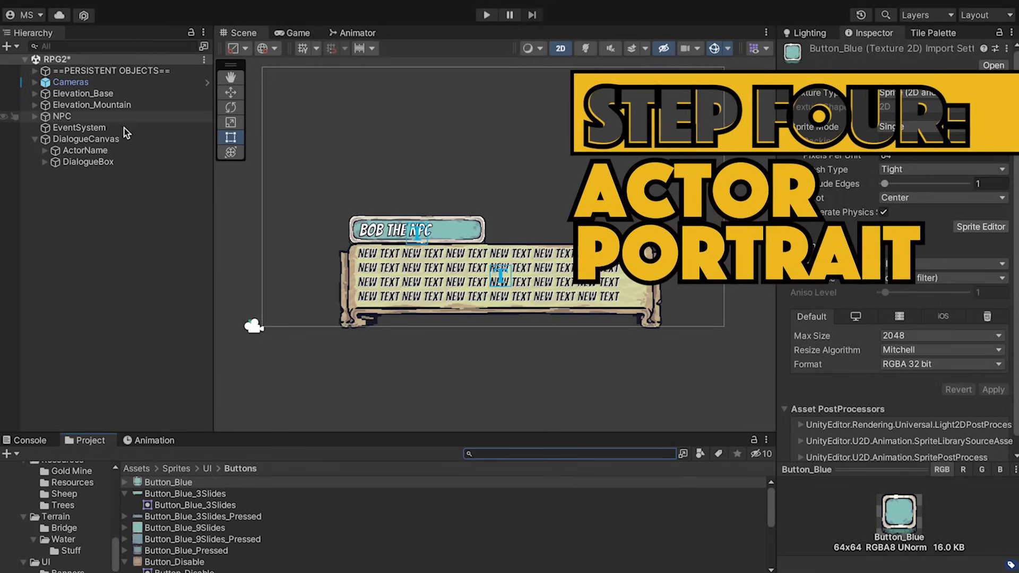
Add another UI Image under DialogueCanvas and name it PortraitBox
right_click(113, 137)
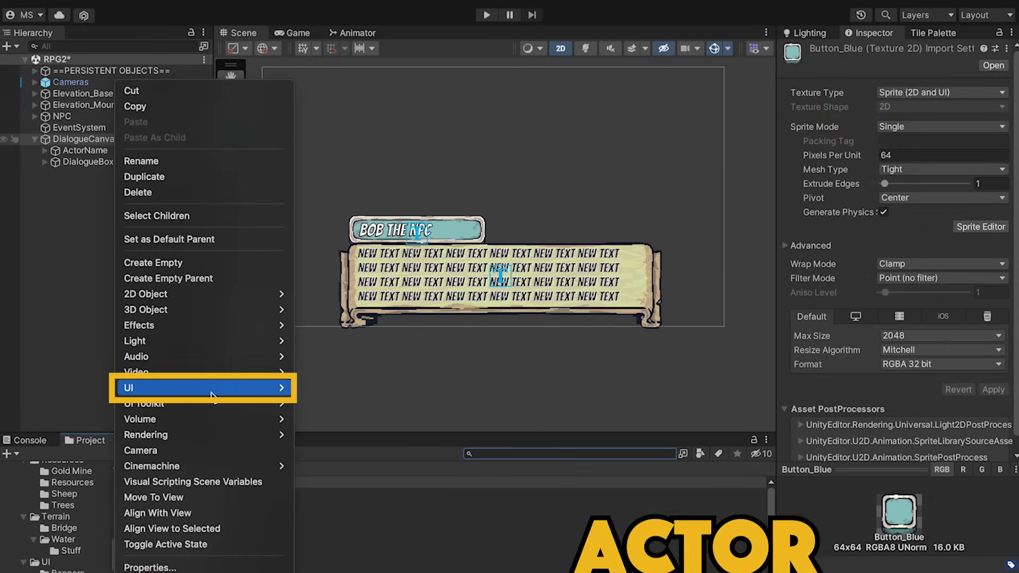
mouse_move(212, 388)
left_click(324, 366)
type("Por")
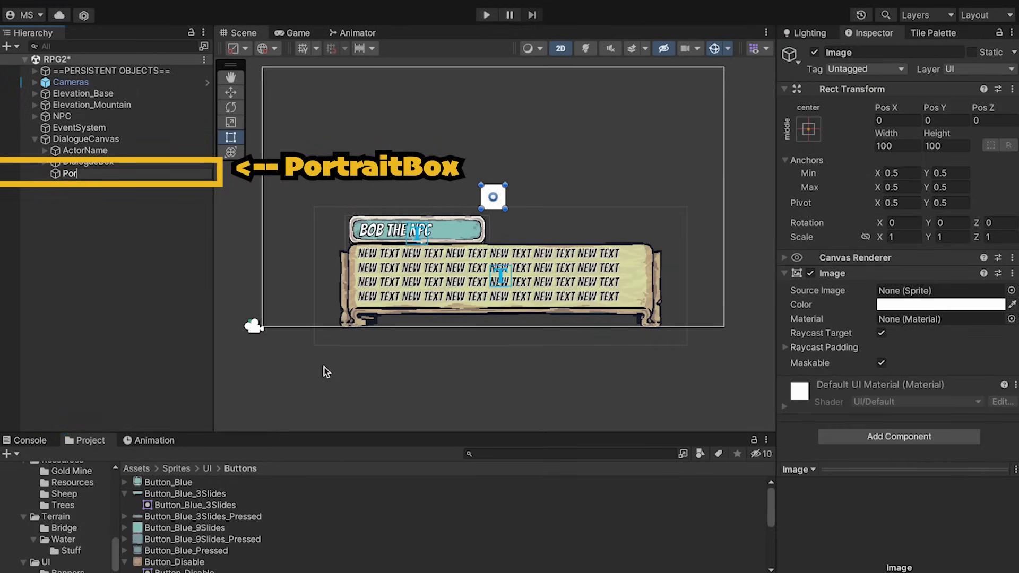
type("traitBox")
key("Return")
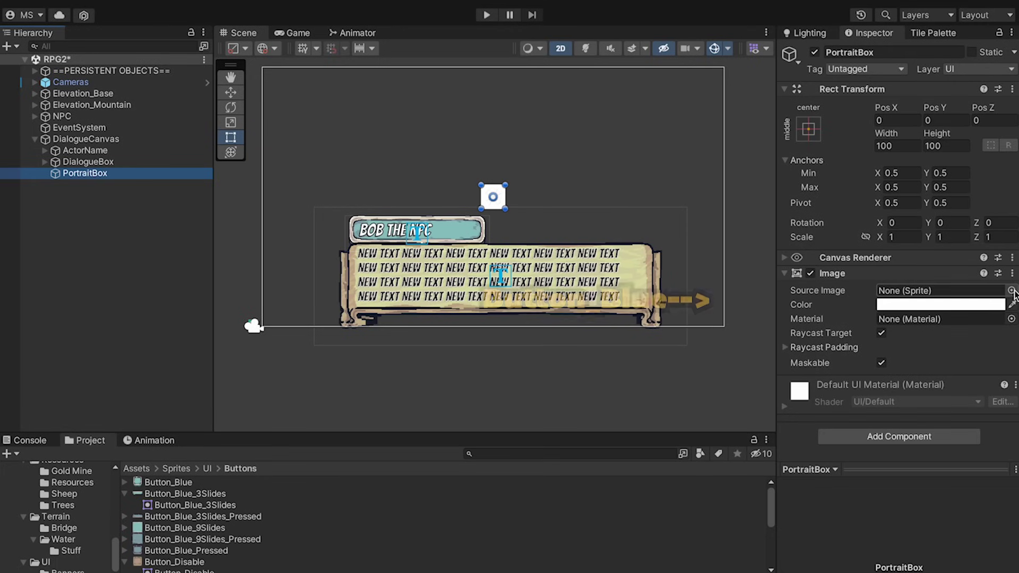
Assign the Button_Blue sprite as PortraitBox's source image
left_click(1010, 290)
key("Down")
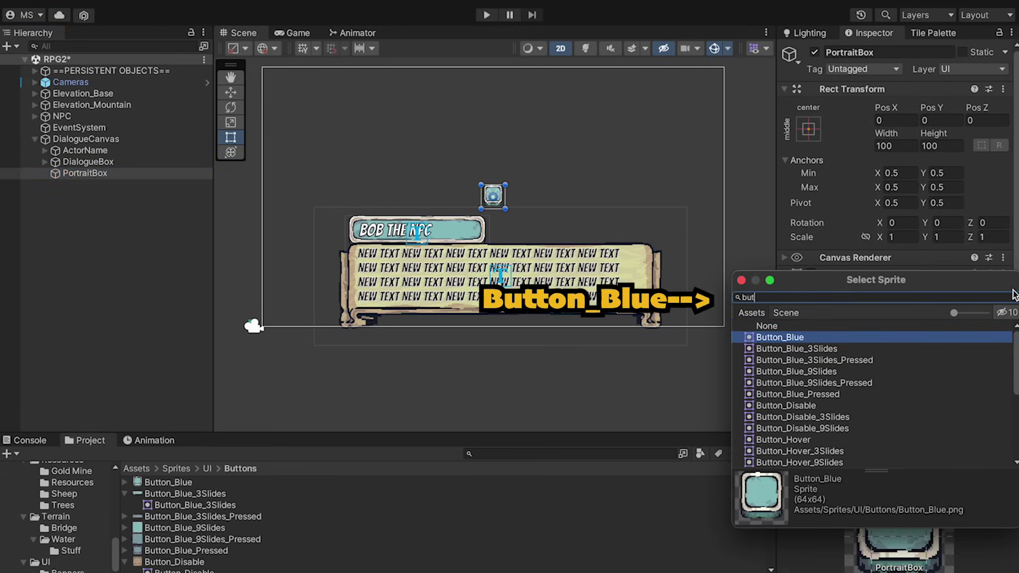
key("Return")
Place PortraitBox in the space before the dialogue box and set its width and height to 450
scroll(454, 196, "up", 1)
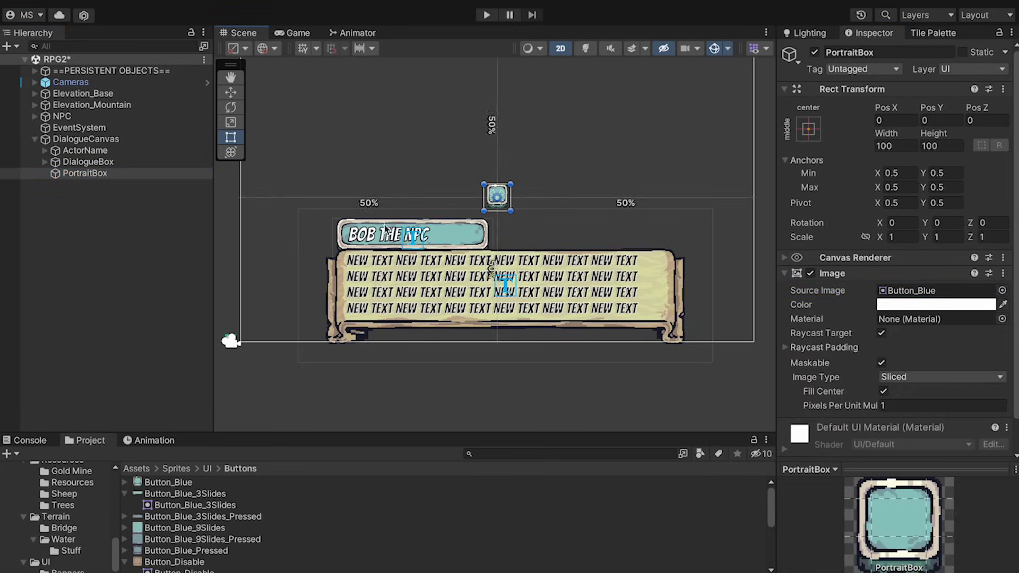
left_click_drag(483, 210, 240, 336)
left_click_drag(510, 184, 344, 221)
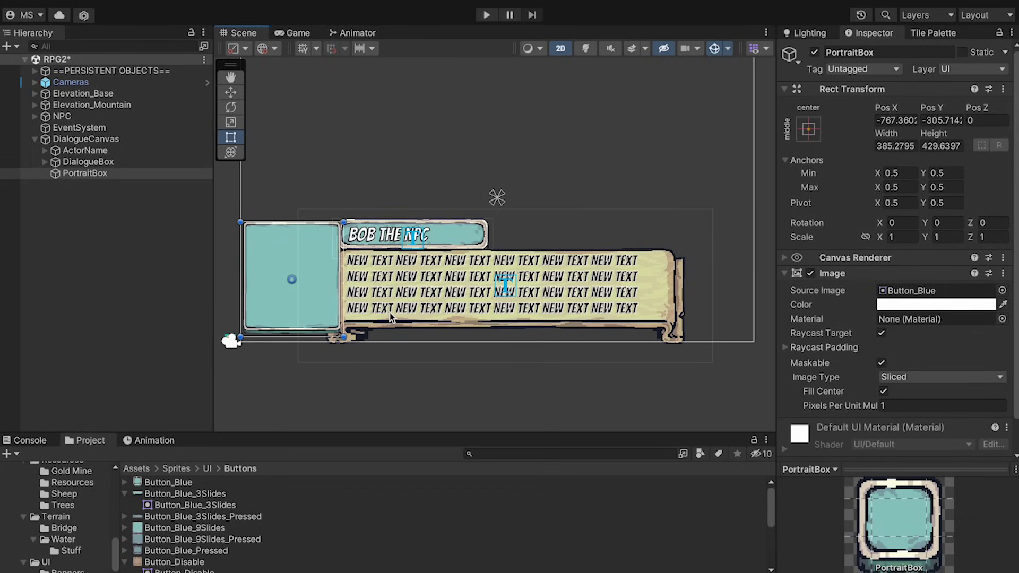
left_click(896, 147)
type("450")
key("Tab")
type("450")
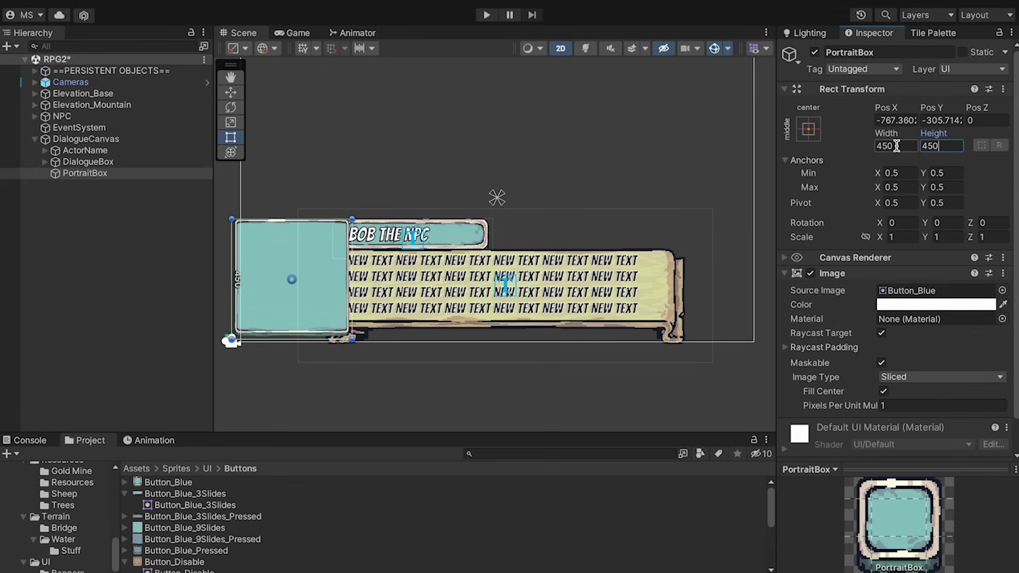
Set PortraitBox's Pixels Per Unit Multiplier to 0.5
scroll(921, 222, "down", 2)
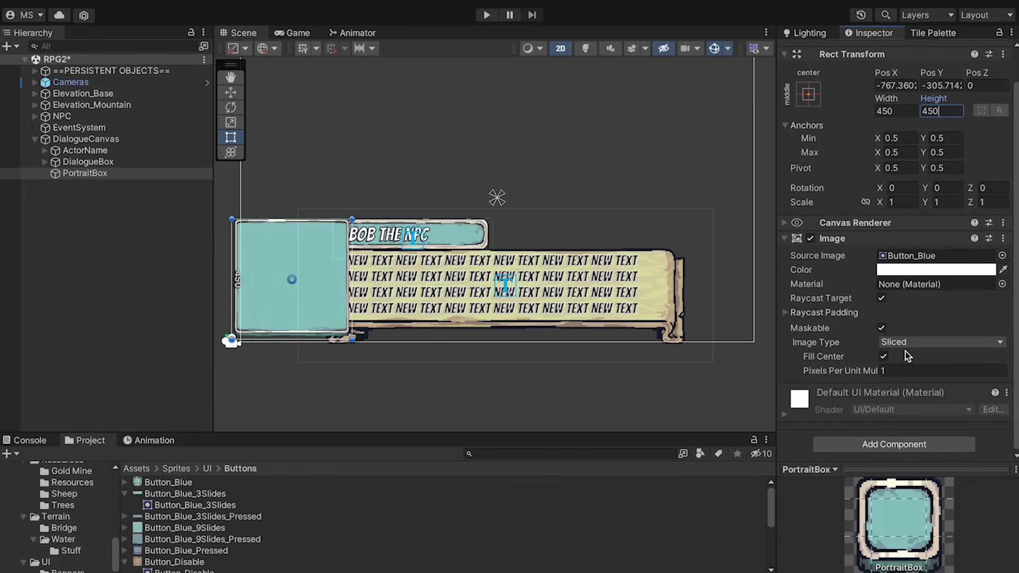
left_click(903, 372)
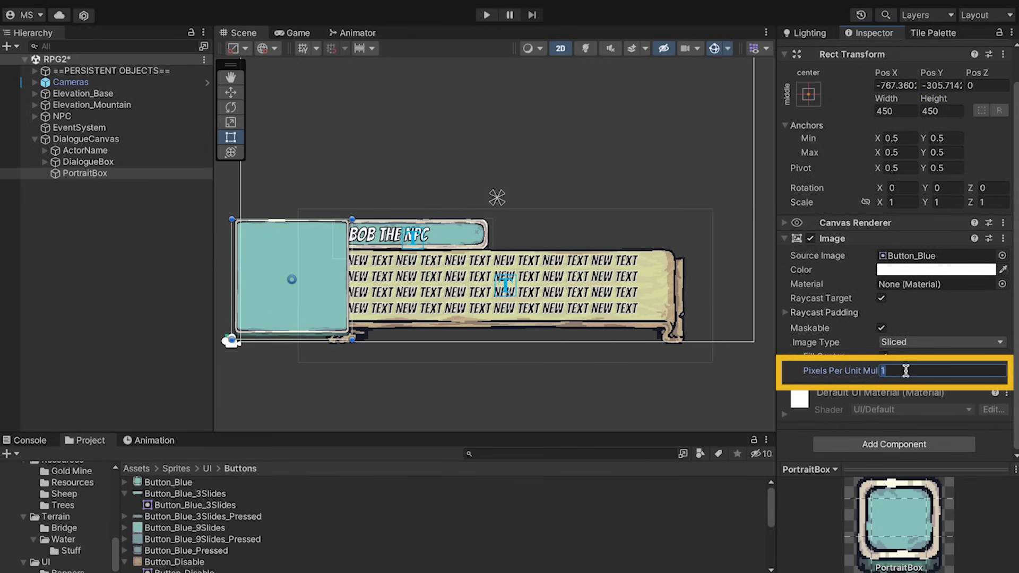
type(".5")
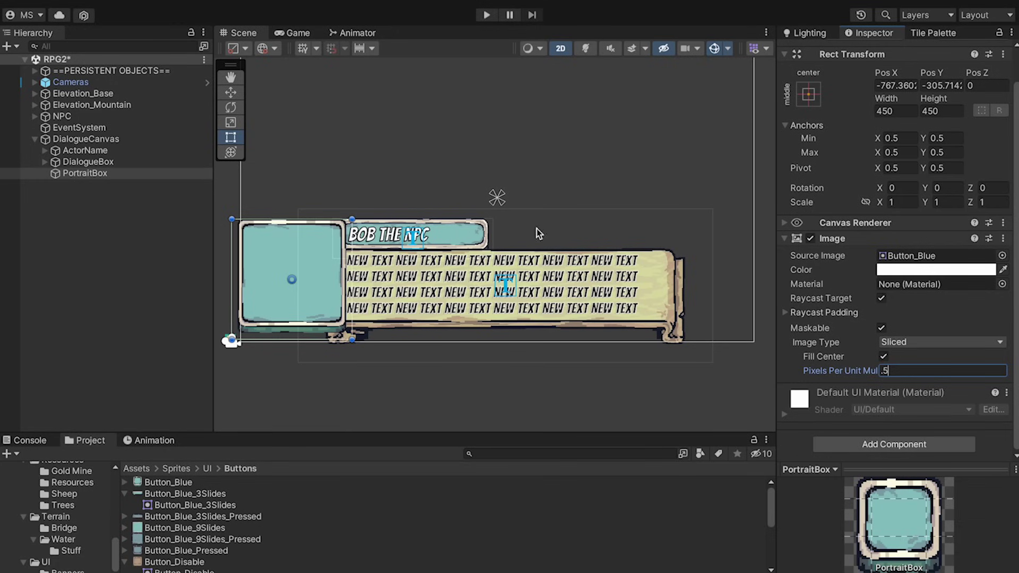
Reposition ActorName, DialogueBox and PortraitBox so the portrait frame sits flush beside both boxes, with PortraitBox at about Pos X -696
left_click(133, 151)
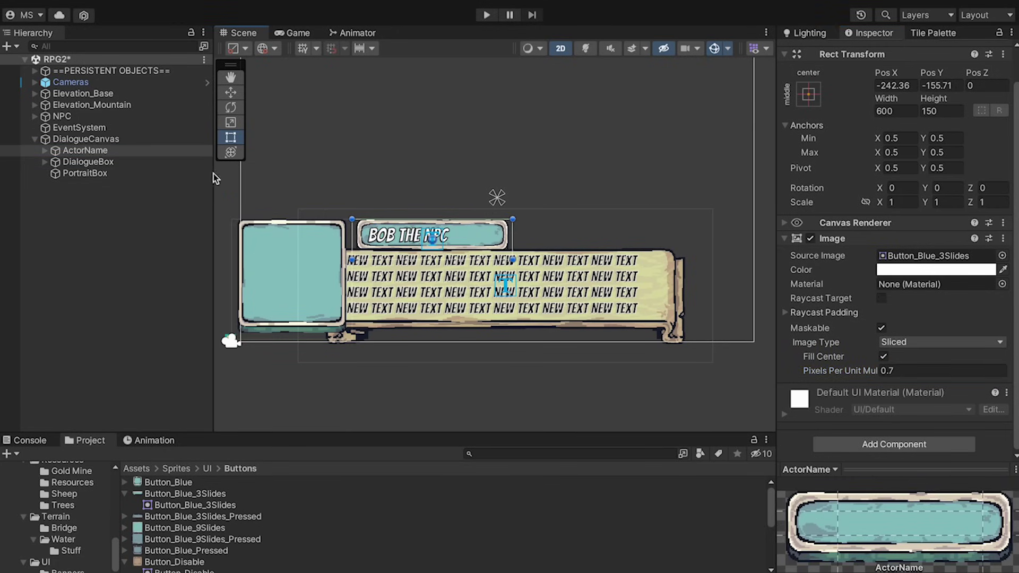
left_click(170, 162)
left_click_drag(637, 296, 641, 296)
left_click(130, 174)
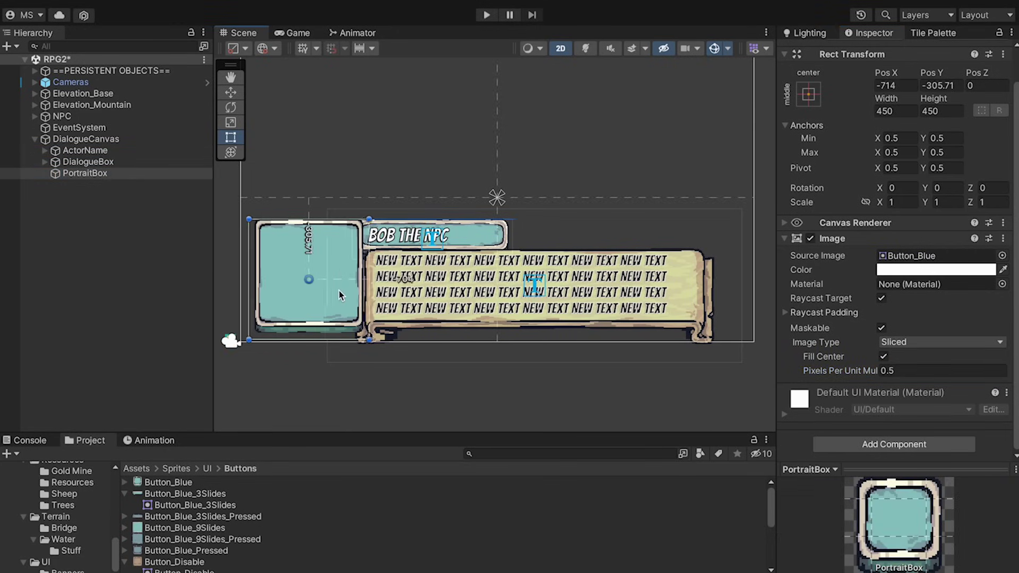
left_click_drag(340, 295, 348, 296)
left_click(261, 329)
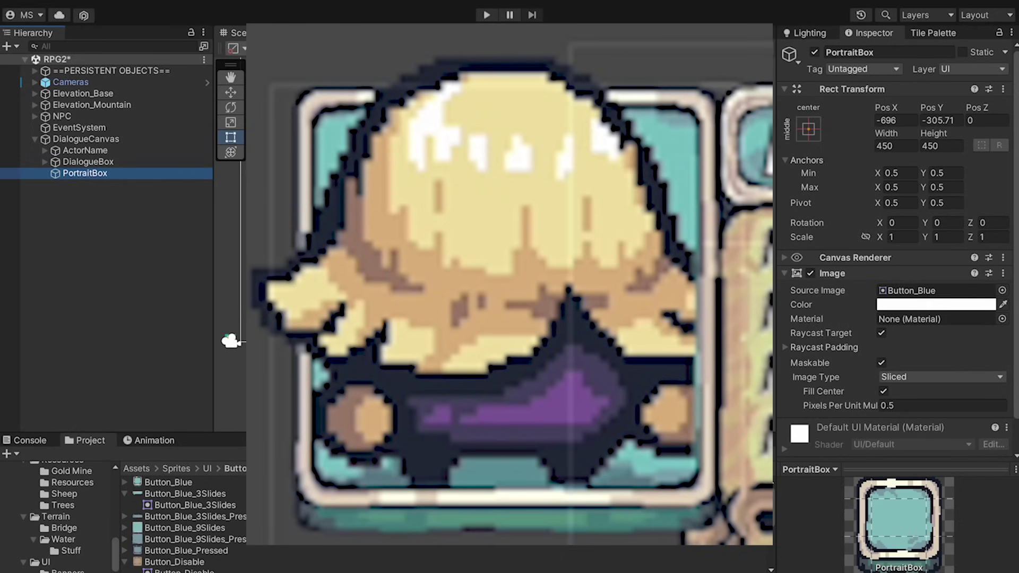
Add a UI Image as a child of PortraitBox and make its color fully transparent
right_click(84, 175)
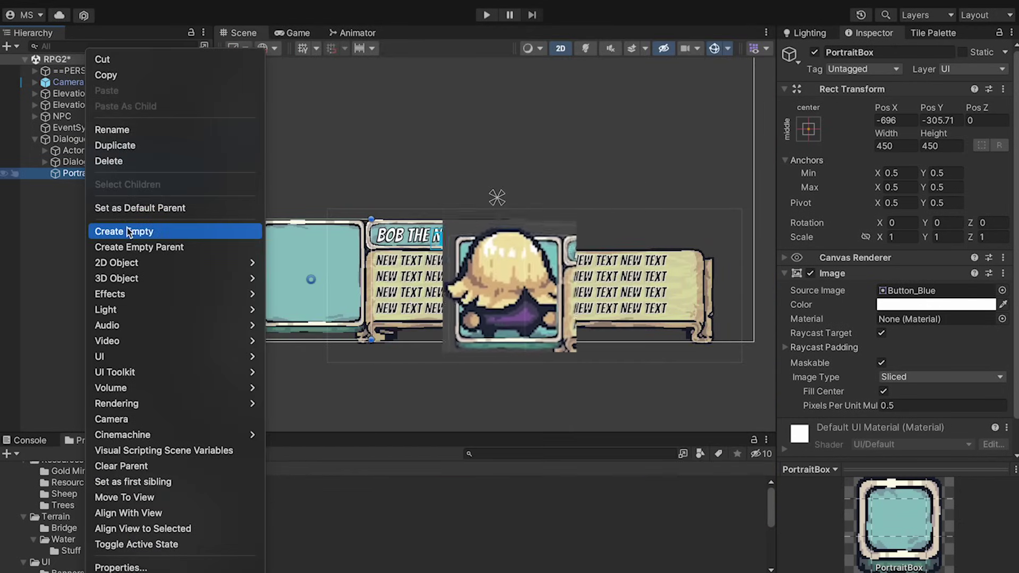
mouse_move(159, 356)
left_click(285, 358)
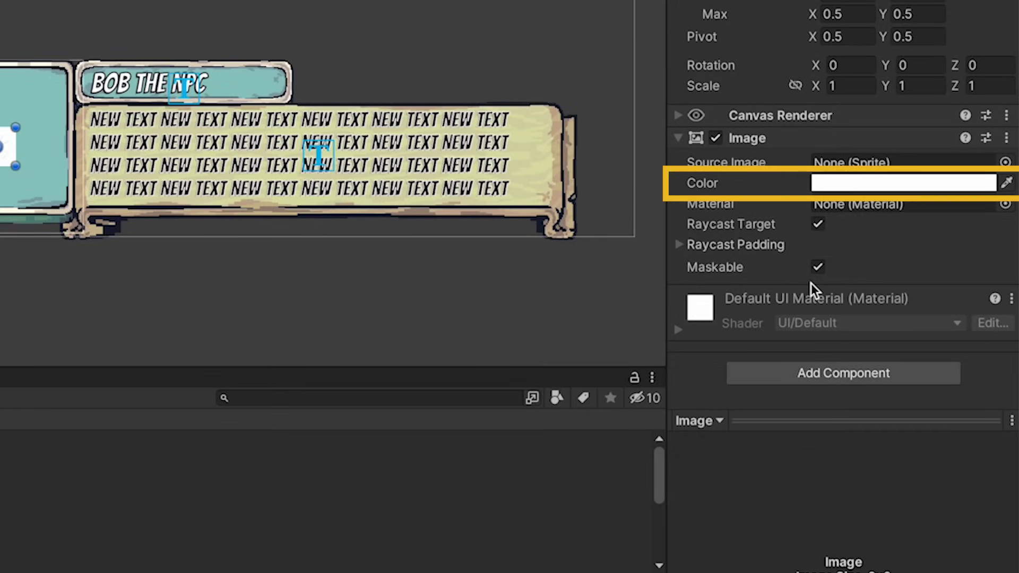
left_click(902, 183)
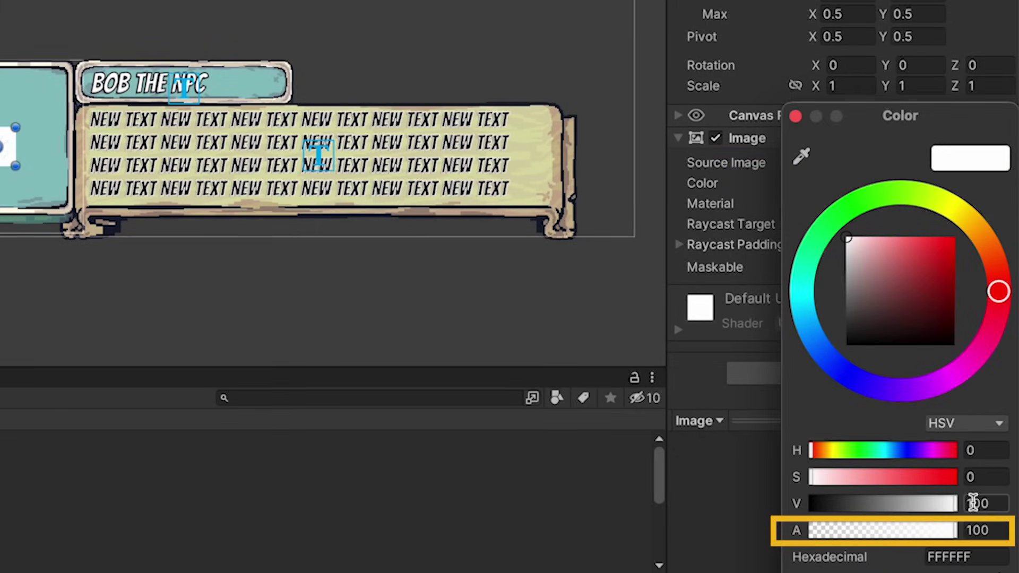
left_click_drag(955, 530, 811, 530)
left_click(795, 116)
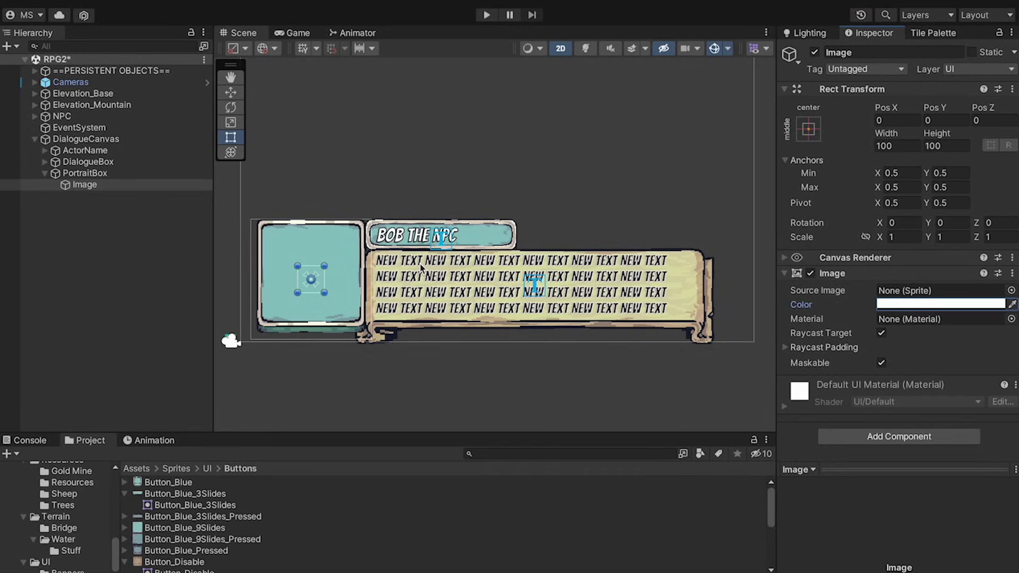
Set the transparent image's width and height to 500 and rename it Mask
left_click(785, 272)
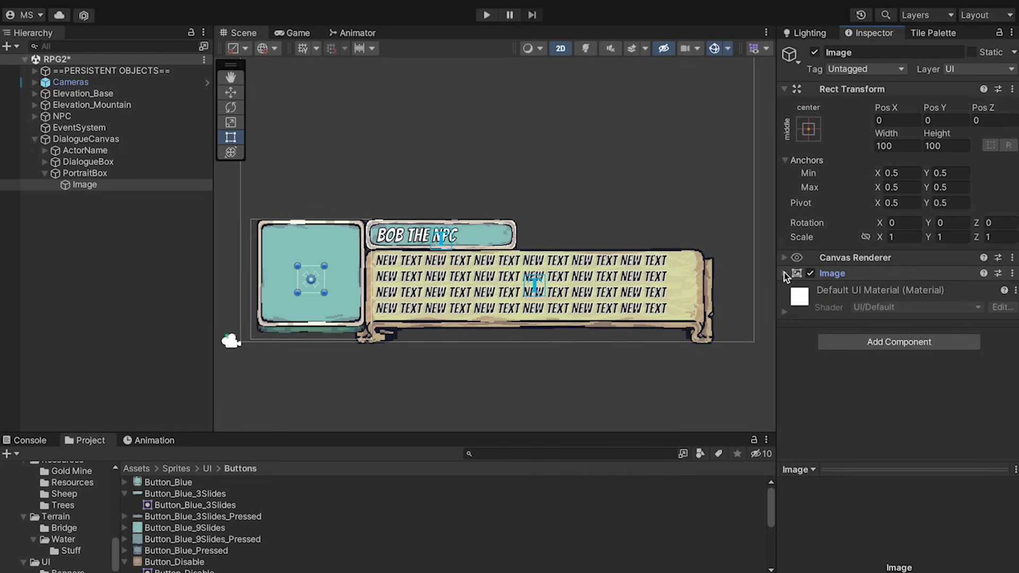
left_click(893, 147)
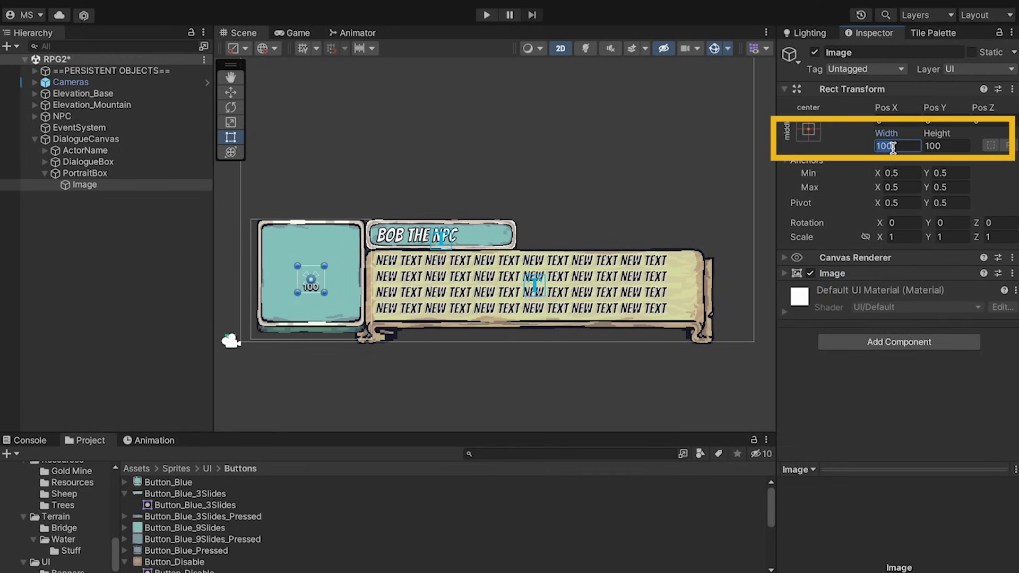
type("500")
key("Tab")
type("500")
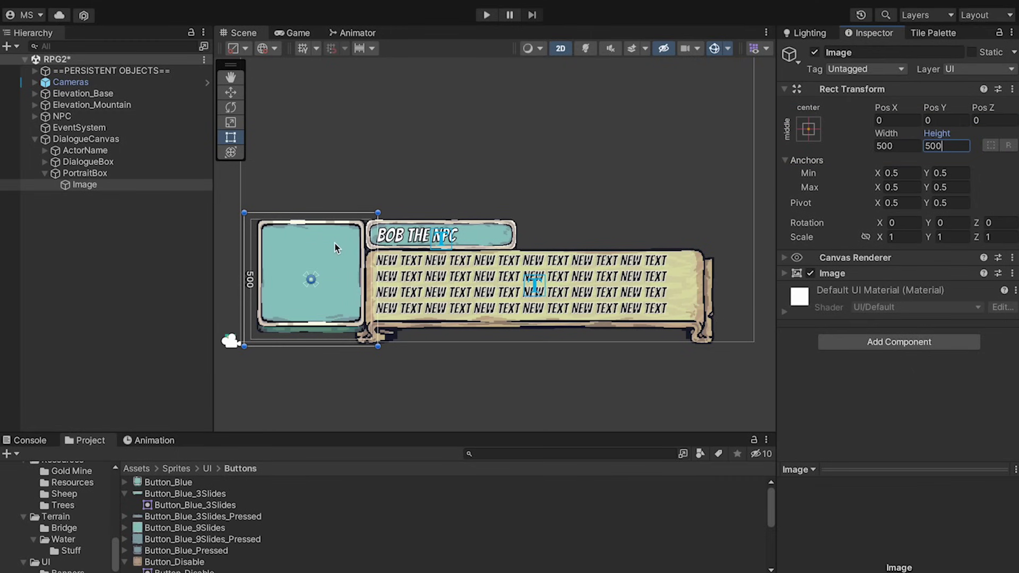
left_click(842, 52)
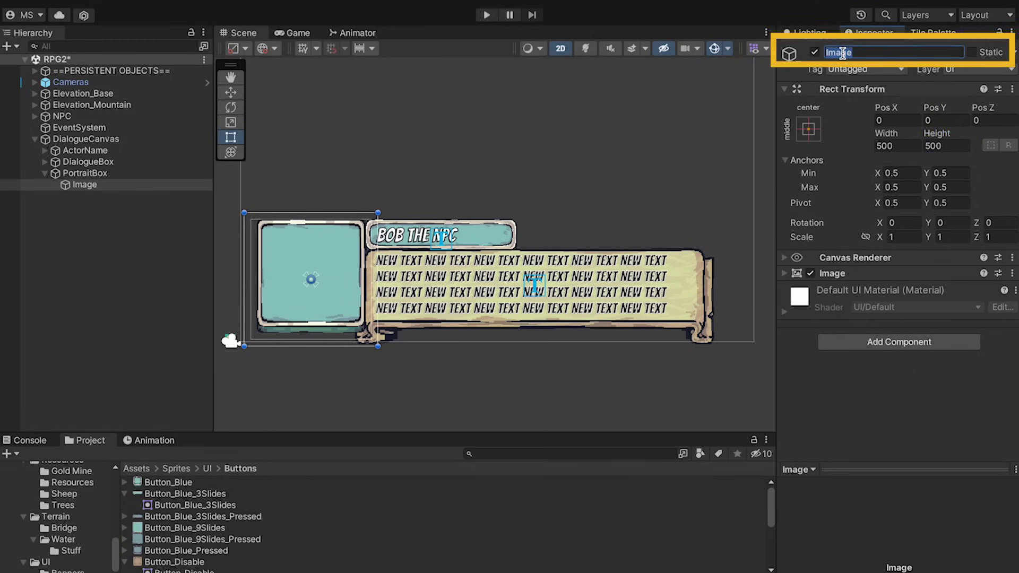
key("Return")
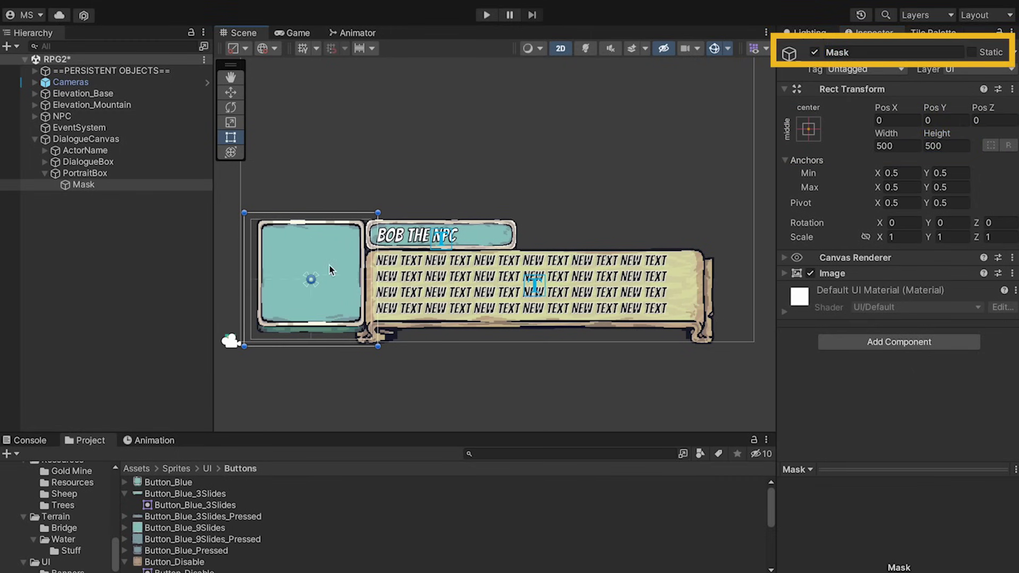
Move Mask to about Pos X -69, Pos Y 93 so its lower-right corner meets the portrait frame's inner corner
left_click_drag(331, 273, 314, 246)
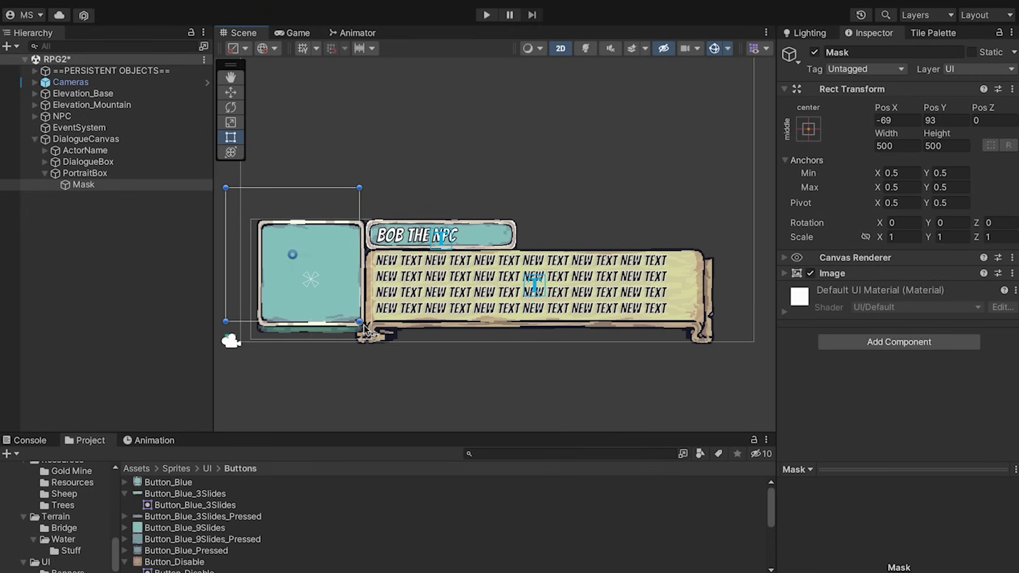
scroll(363, 318, "up", 3)
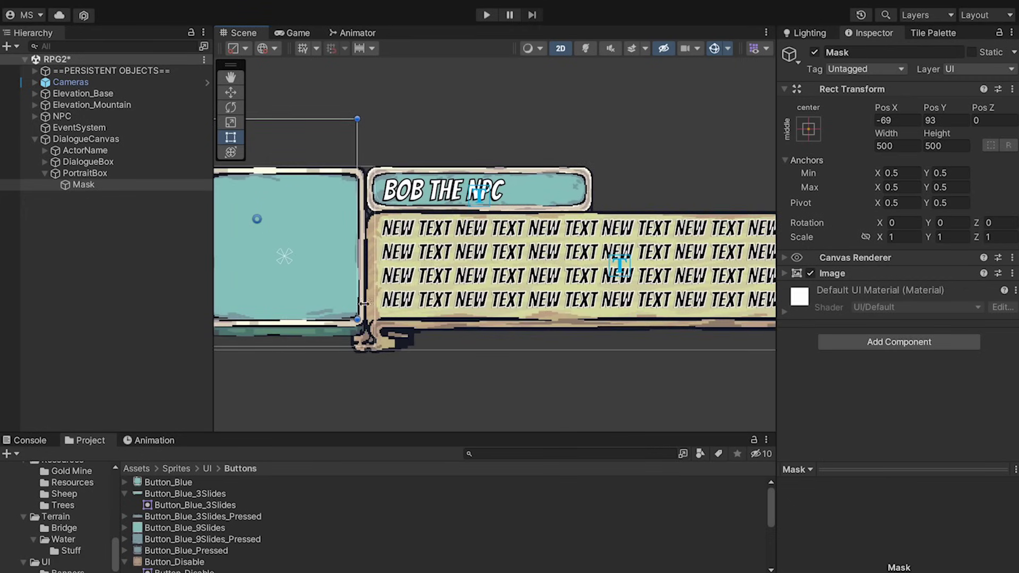
scroll(321, 282, "down", 4)
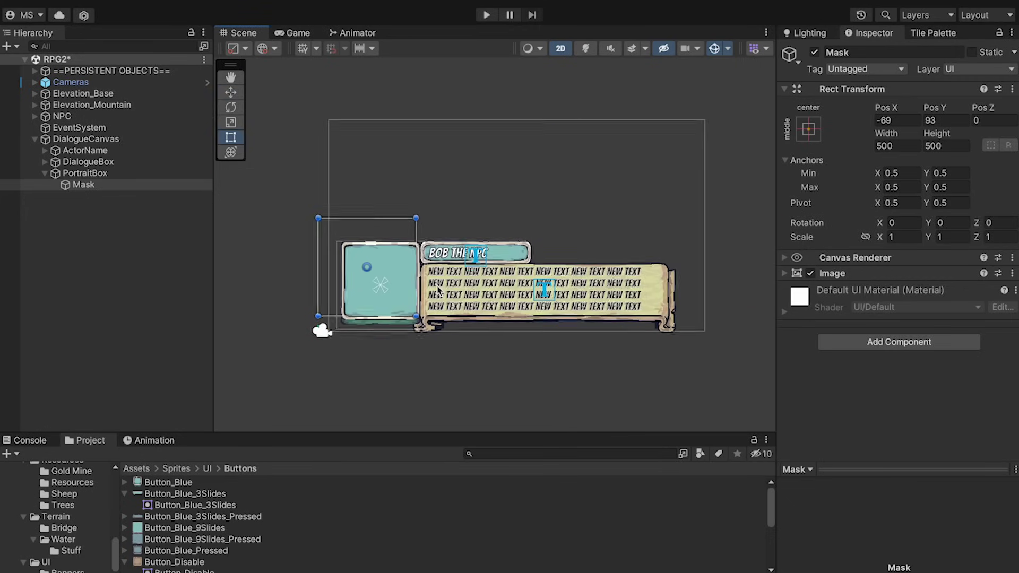
scroll(438, 289, "up", 2)
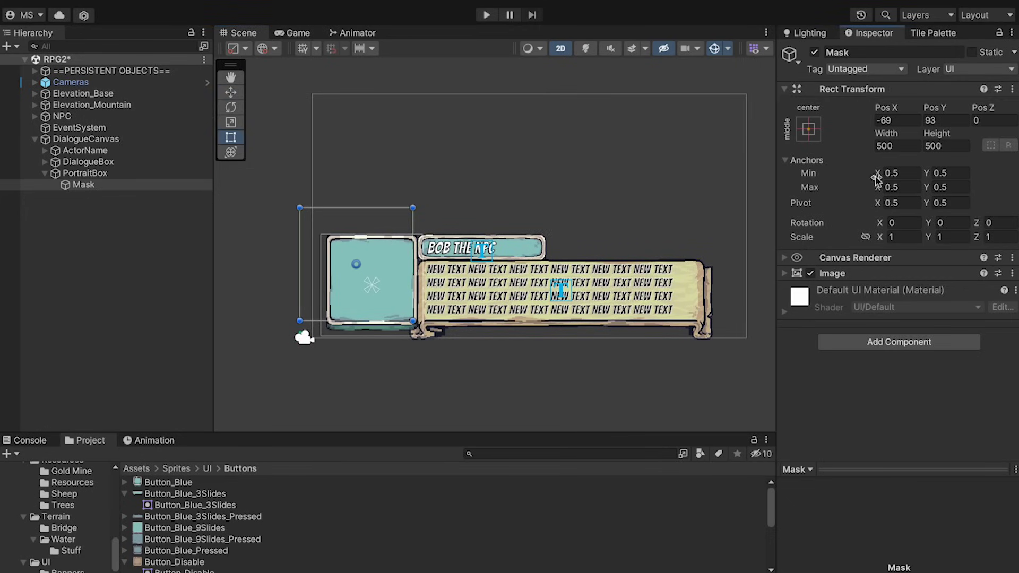
Add a Rect Mask 2D component to Mask
left_click(786, 91)
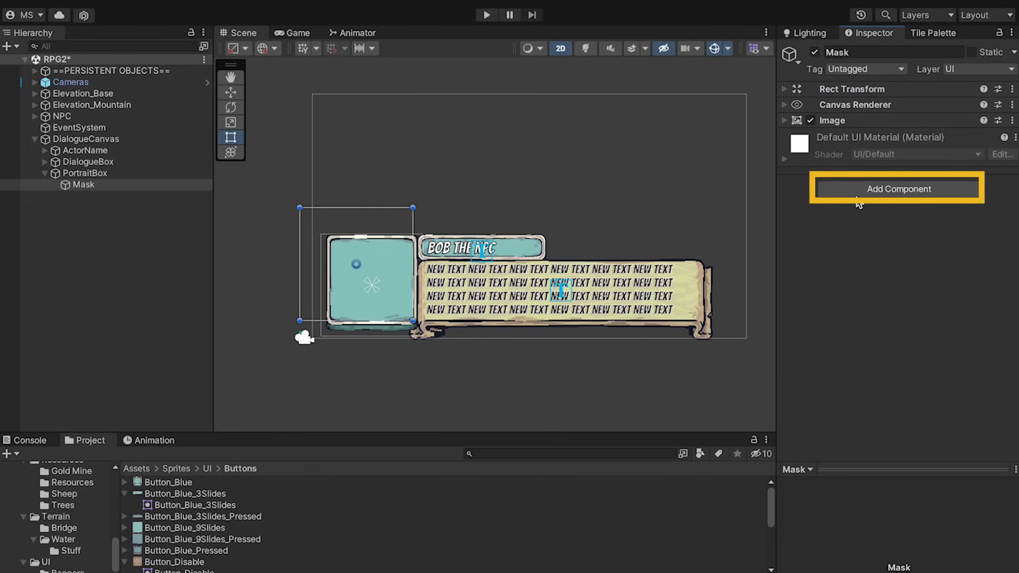
left_click(857, 193)
type("rect")
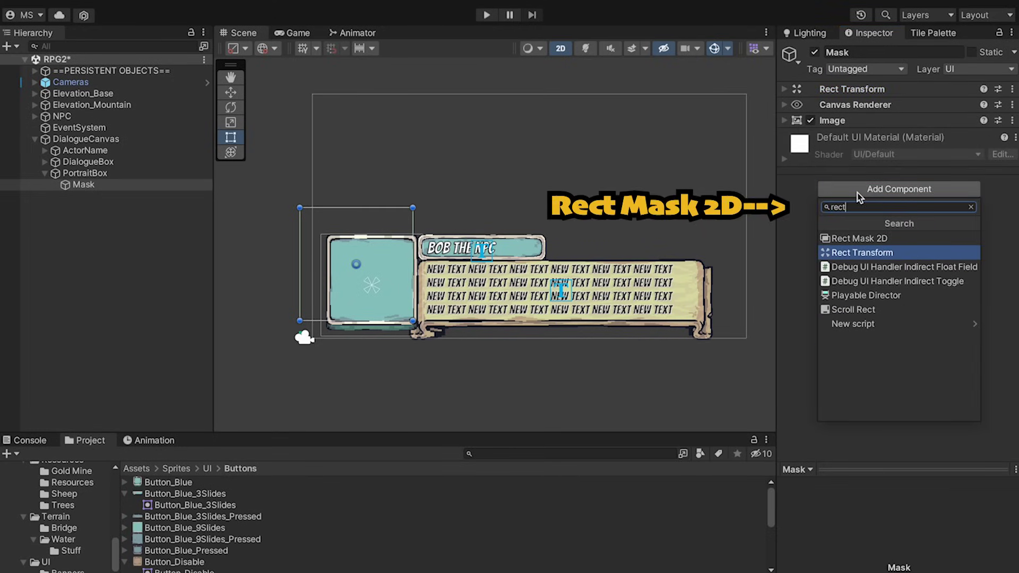
key("Up")
key("Return")
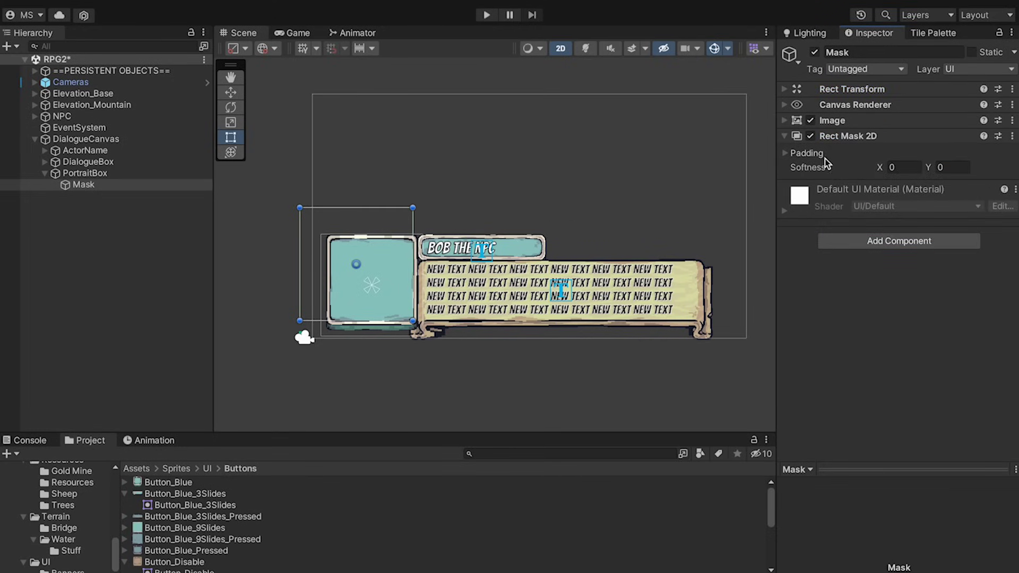
Add a UI Image as a child of Mask and enlarge it to about 330 by 419 over the portrait frame
right_click(86, 188)
mouse_move(250, 366)
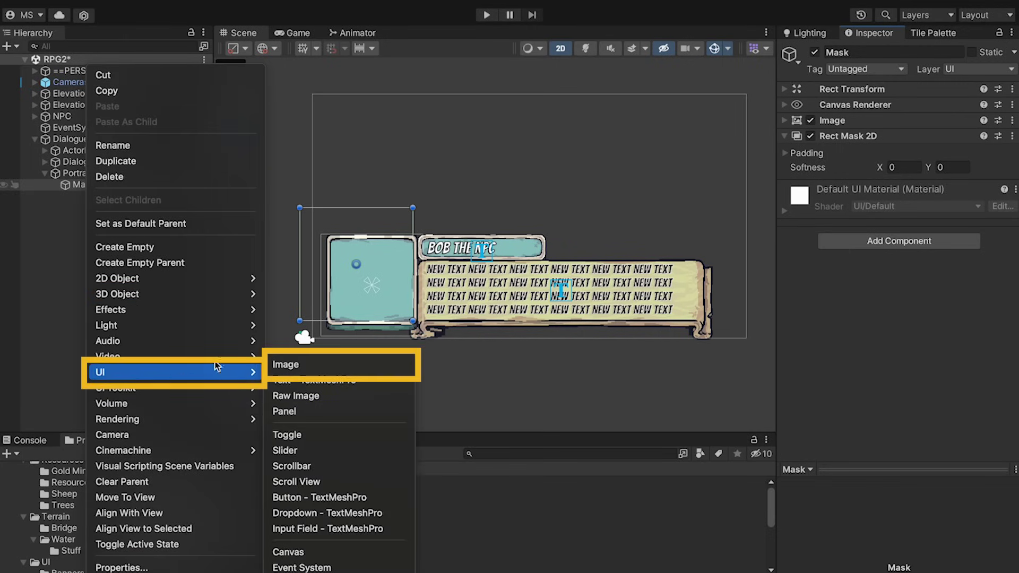
left_click(317, 364)
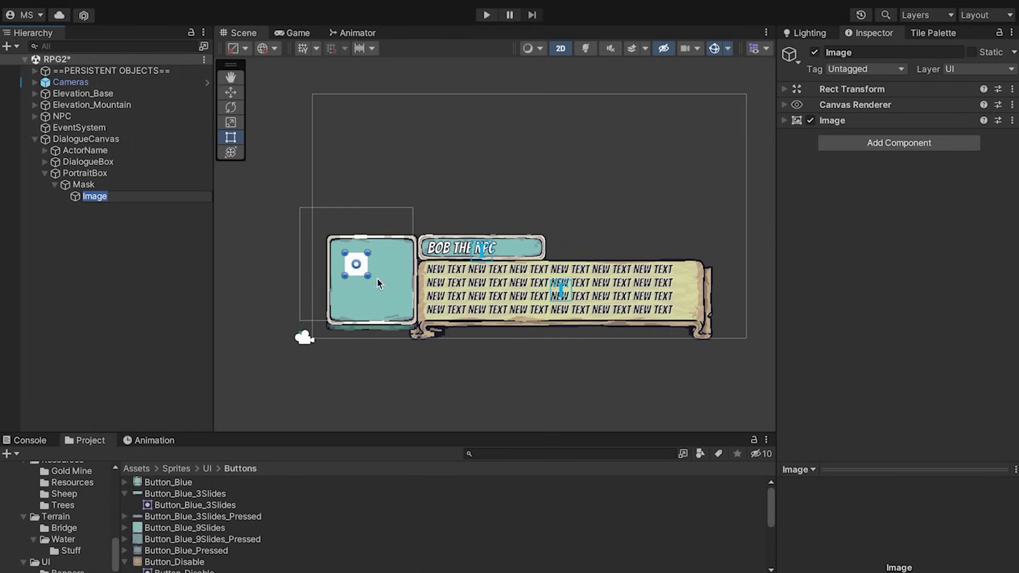
left_click_drag(369, 278, 406, 324)
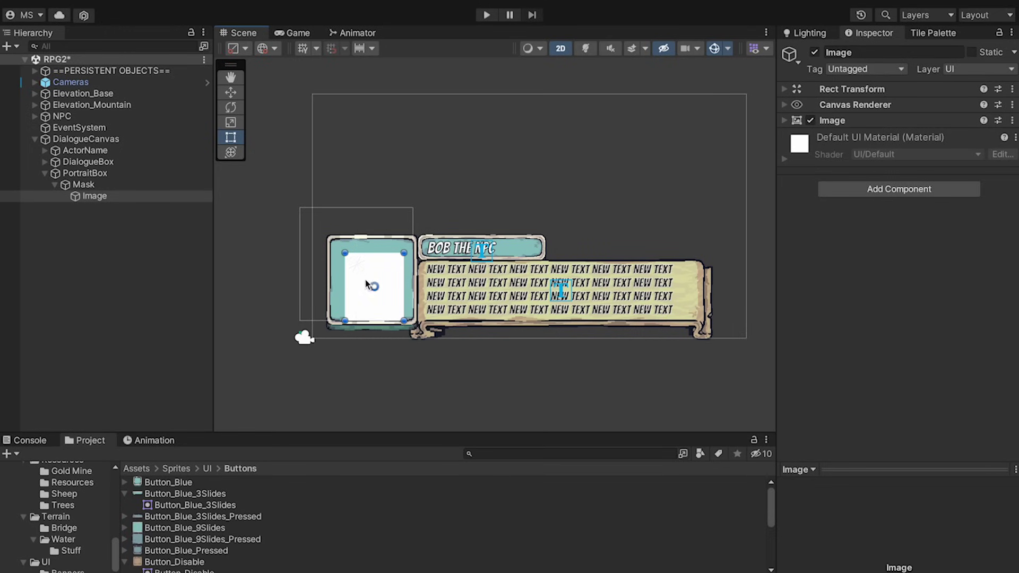
left_click_drag(344, 252, 329, 226)
Rename Mask's child image PortraitImage
left_click(890, 52)
type("Portra")
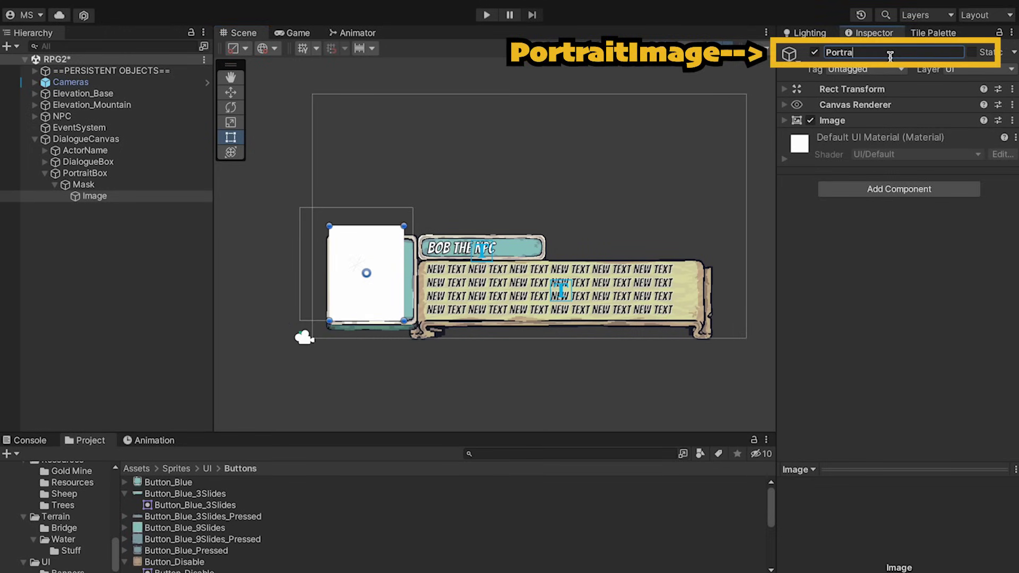
type("itImage")
key("Return")
Assign the Pawn_Purple_0 sprite as PortraitImage's source image and turn off its Raycast Target
left_click(831, 120)
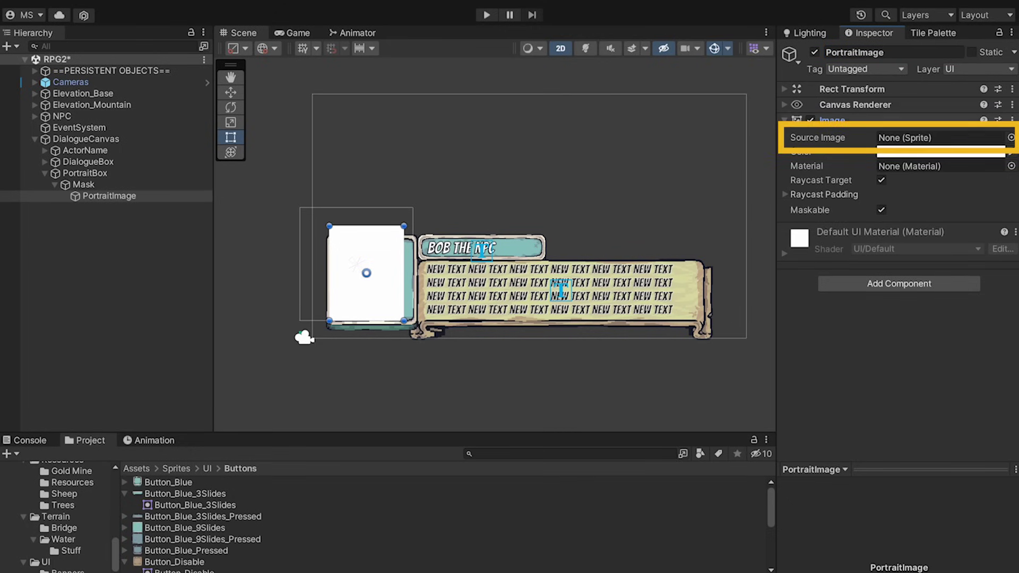
left_click(1010, 137)
type("pawn_pu")
double_click(769, 185)
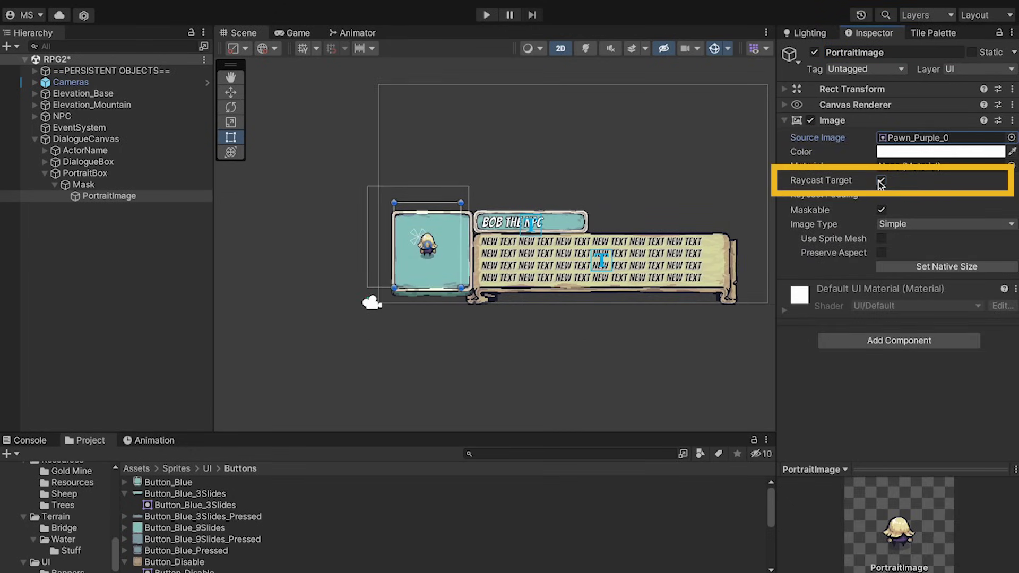
left_click(880, 182)
Set PortraitImage's width and height to 1600
left_click(784, 90)
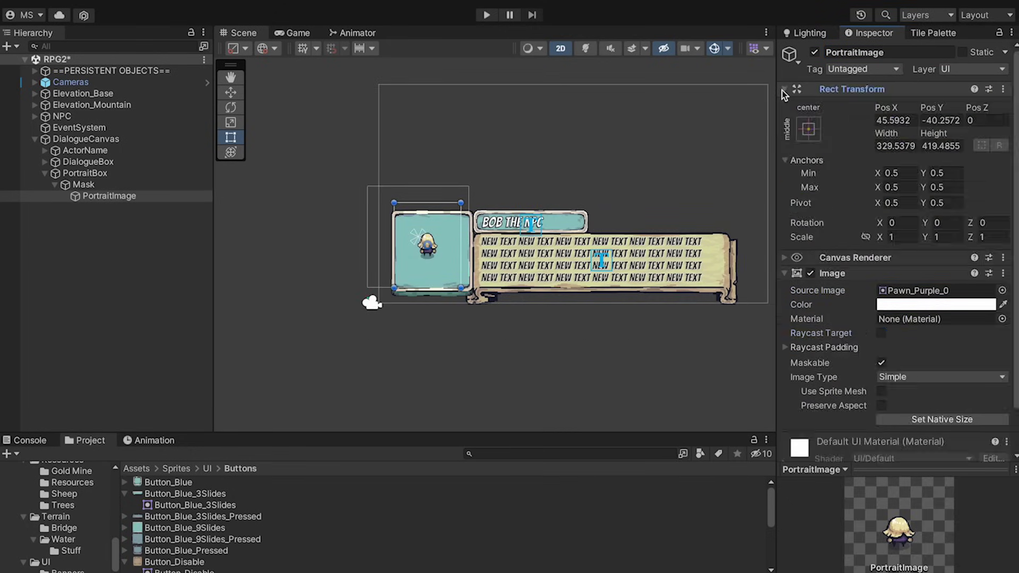
scroll(408, 264, "up", 5)
scroll(498, 223, "down", 4)
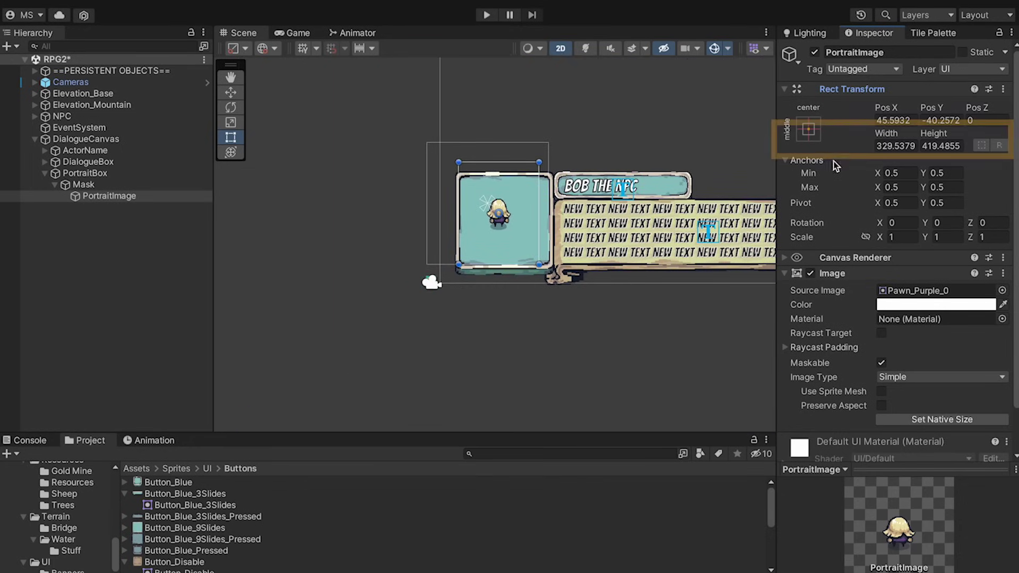
left_click(894, 145)
type("1600")
key("Tab")
type("1600")
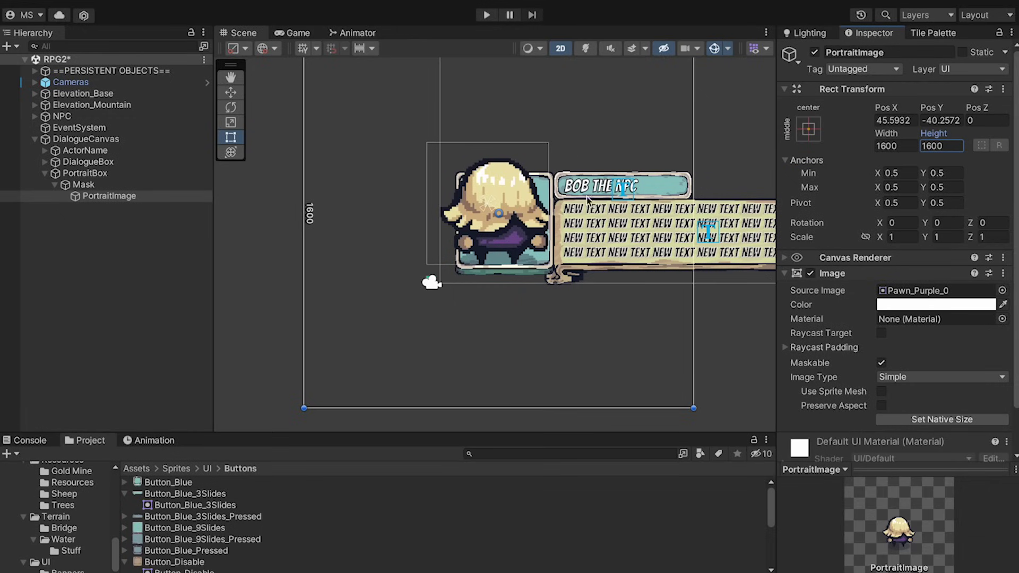
middle_click_drag(726, 369, 616, 359)
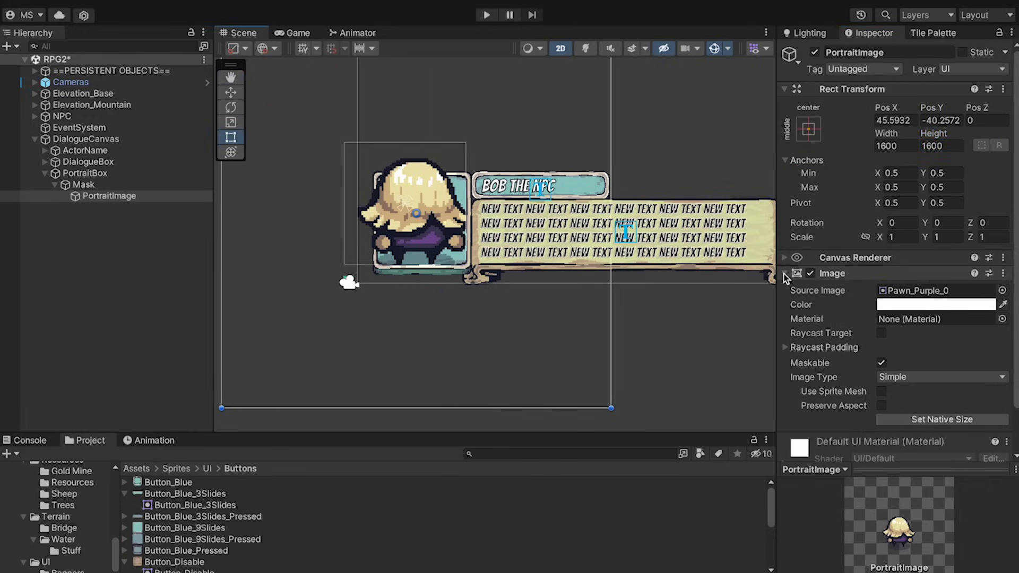
scroll(721, 214, "down", 2)
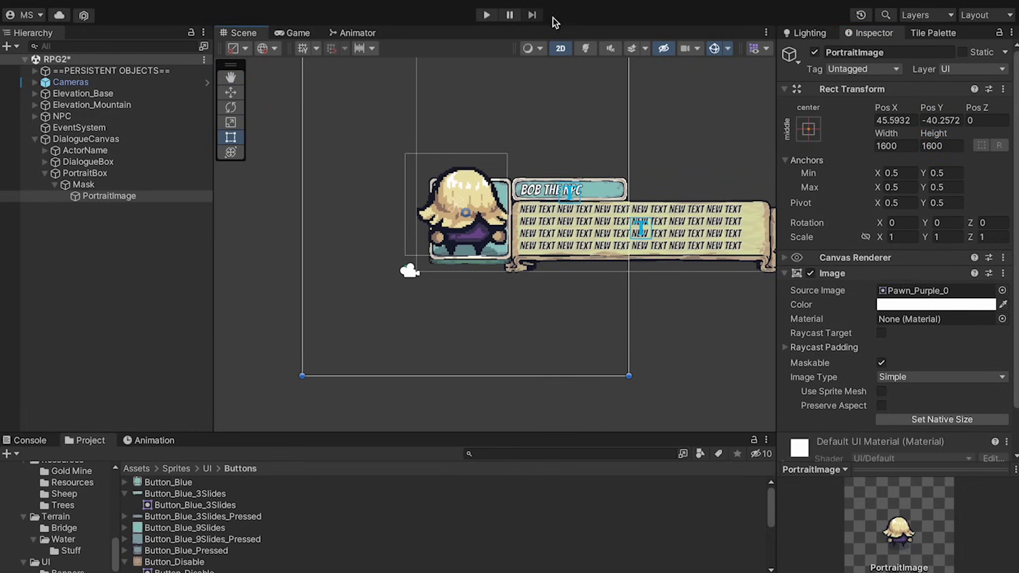
scroll(904, 298, "down", 3)
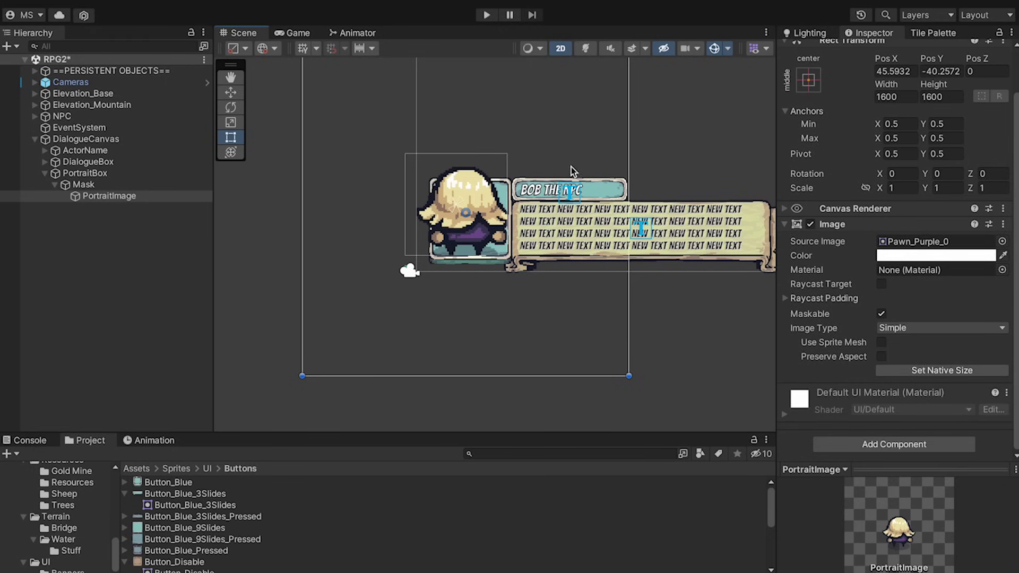
scroll(557, 169, "down", 3)
scroll(447, 231, "up", 5)
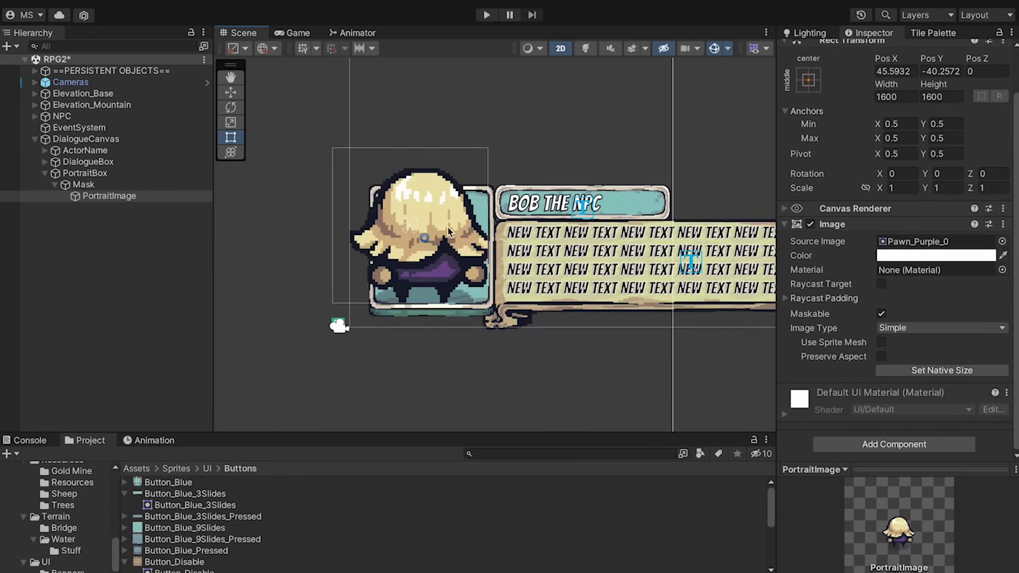
Reposition PortraitImage within the portrait frame to about X 66, Y -65, and collapse PortraitBox
left_click_drag(447, 232, 451, 239)
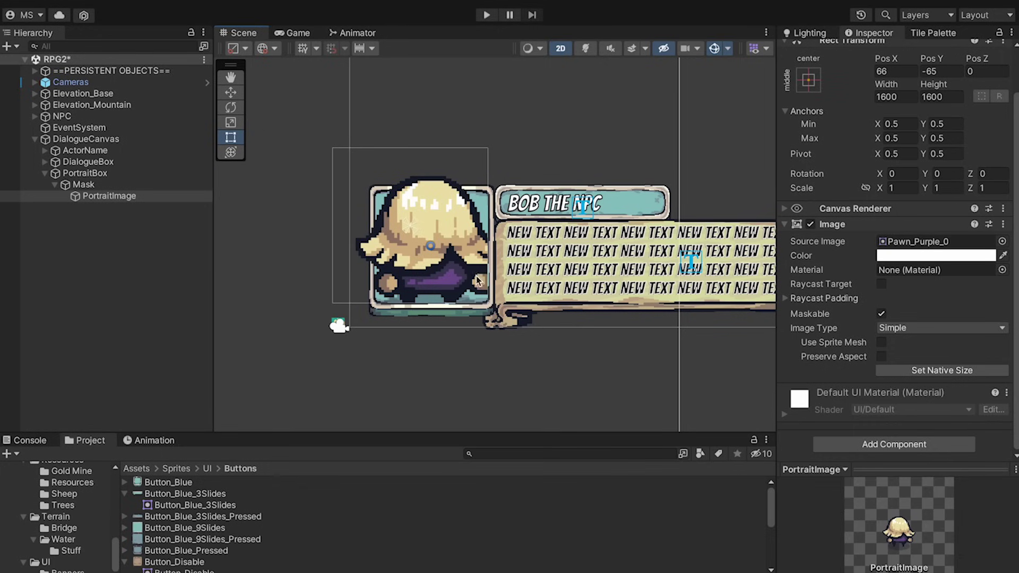
scroll(575, 328, "down", 5)
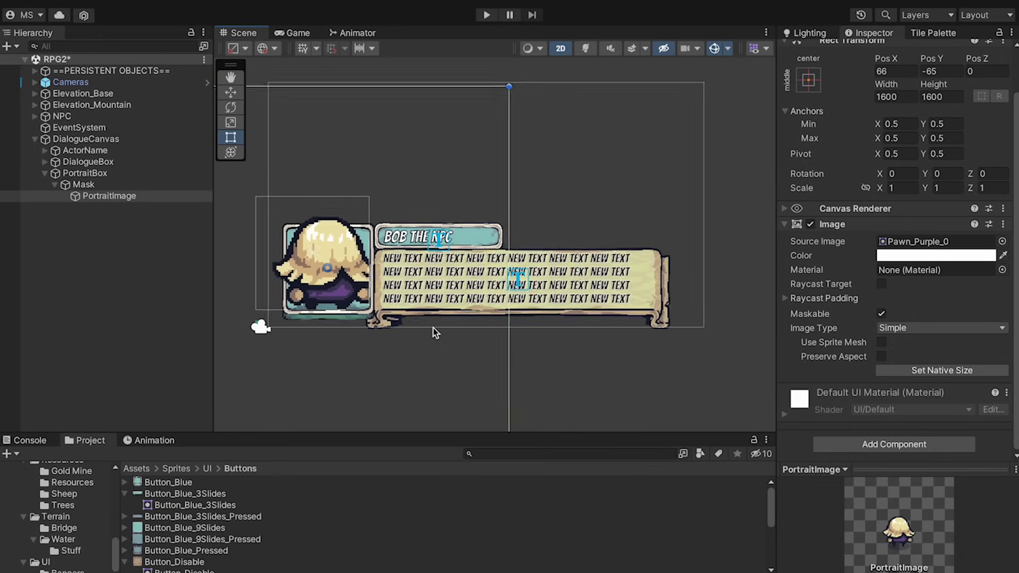
left_click(43, 173)
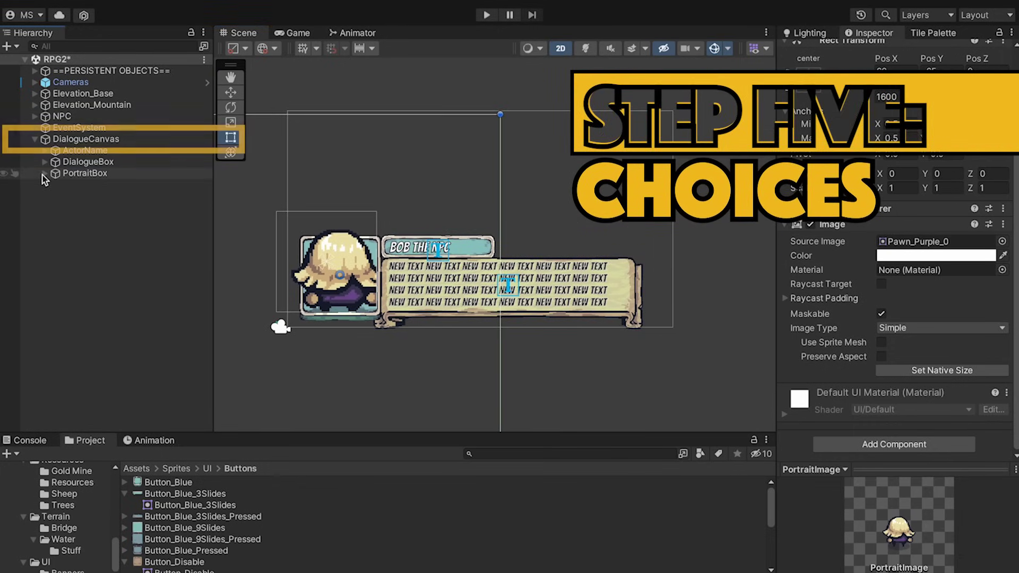
Add an empty child named Choices to DialogueCanvas and fit its rectangle, about 1680 by 136, beneath the portrait and dialogue boxes
left_click(79, 139)
right_click(80, 139)
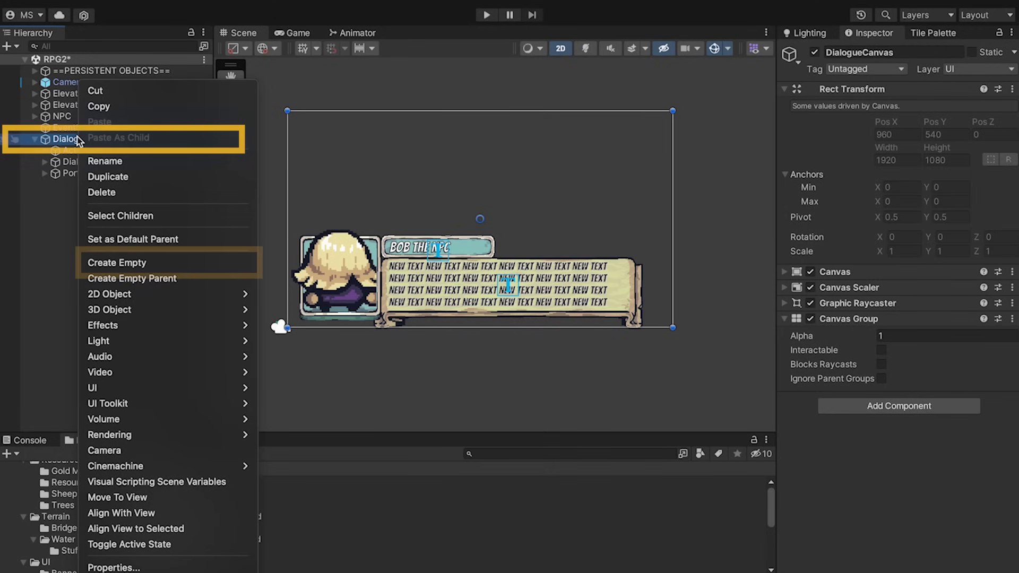
left_click(182, 265)
type("Choices")
key("Return")
left_click_drag(470, 229, 300, 344)
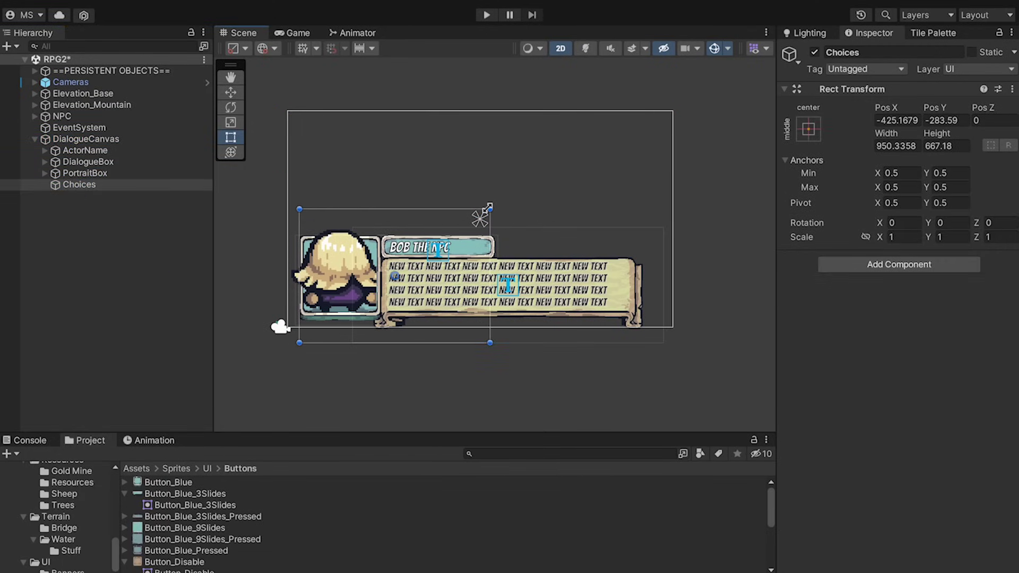
left_click_drag(488, 207, 635, 317)
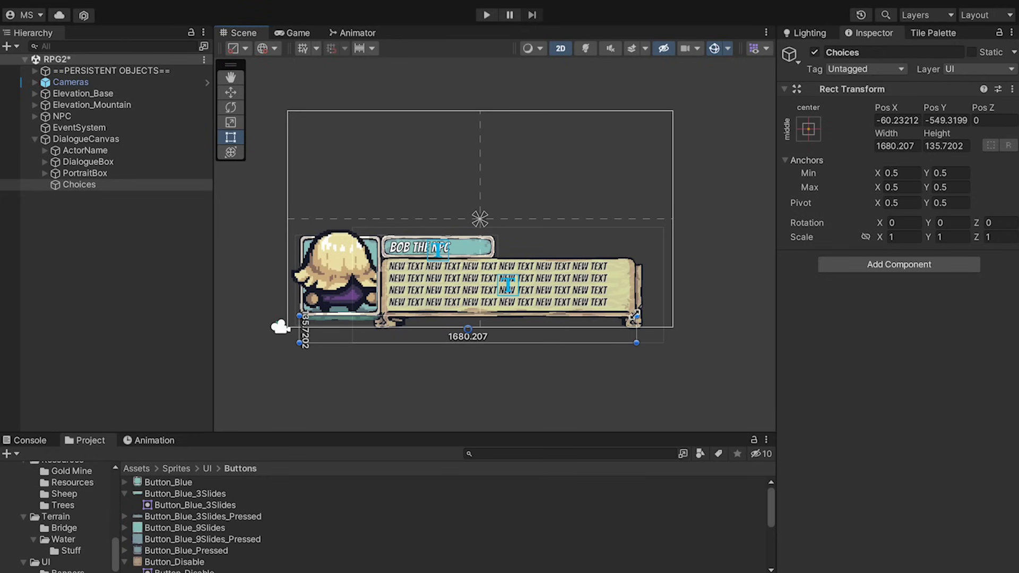
Add a Grid Layout Group component to Choices
left_click(901, 265)
type("grid")
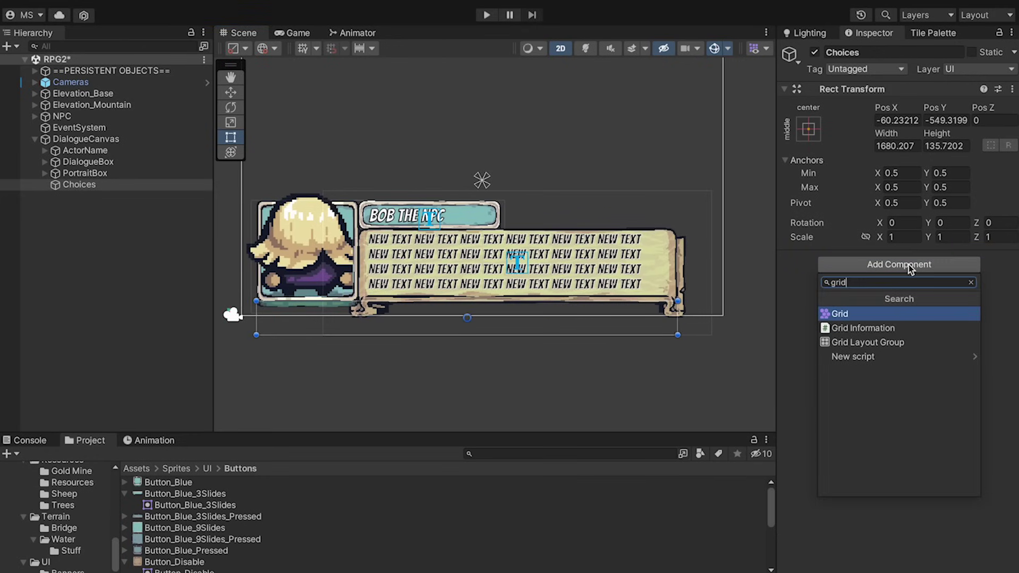
key("Down")
key("Down")
key("Return")
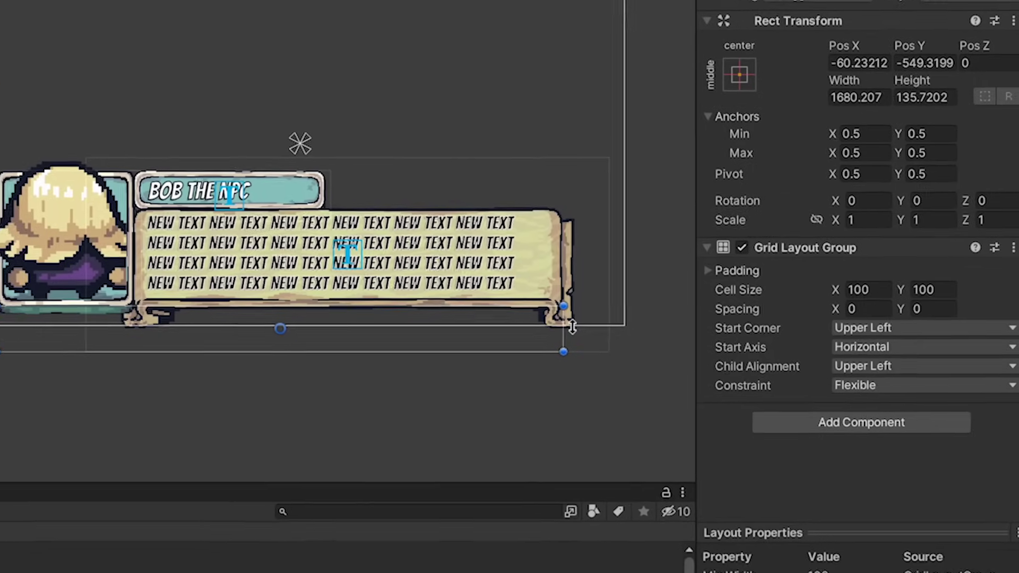
Set the Grid Layout Group's cell size to 450 by 150 and its X spacing to -30, and collapse Choices' components
left_click(908, 290)
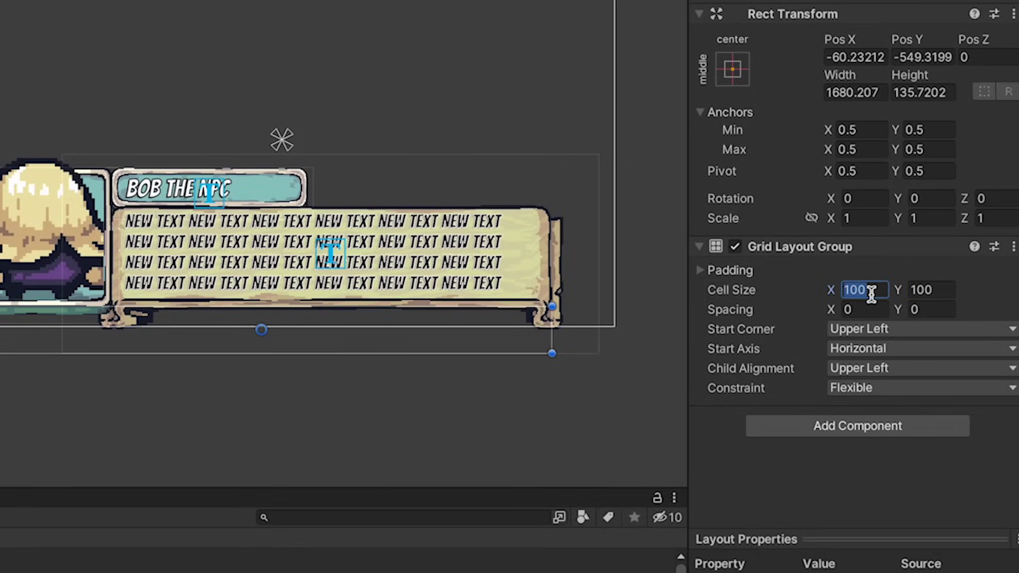
type("450")
key("Tab")
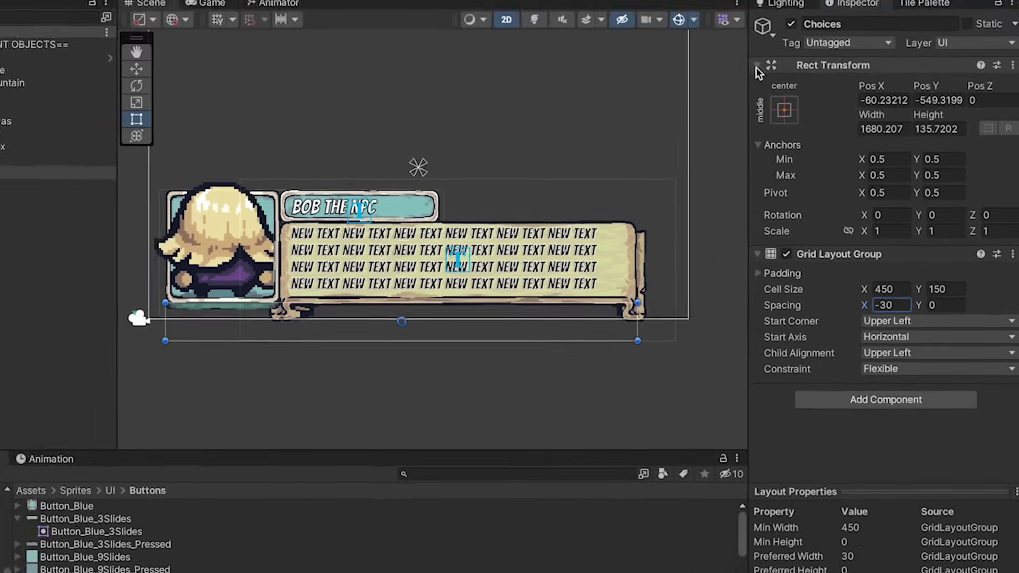
left_click(758, 67)
left_click(758, 84)
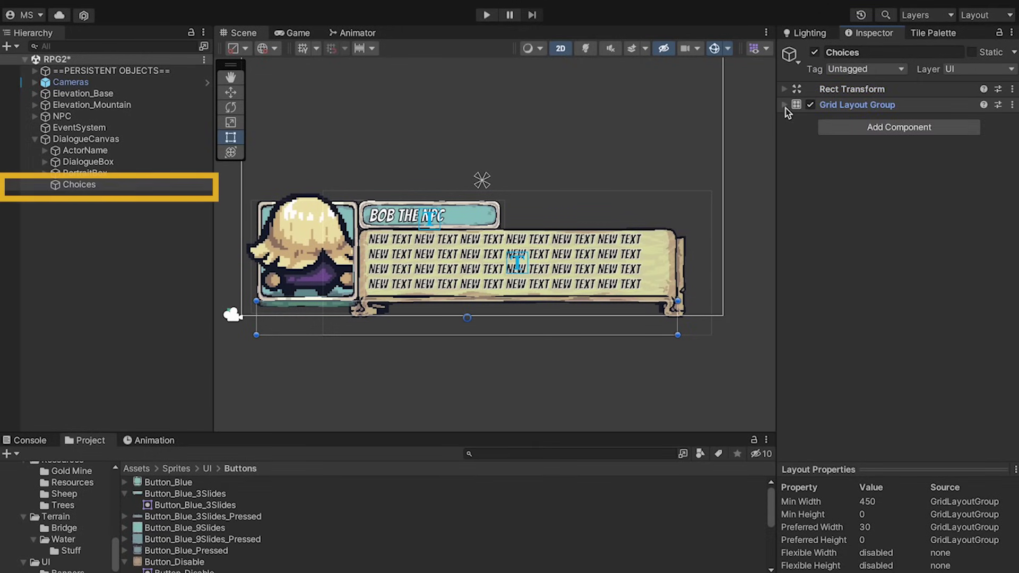
Add a UI Image as a child of Choices and name it Option
right_click(96, 186)
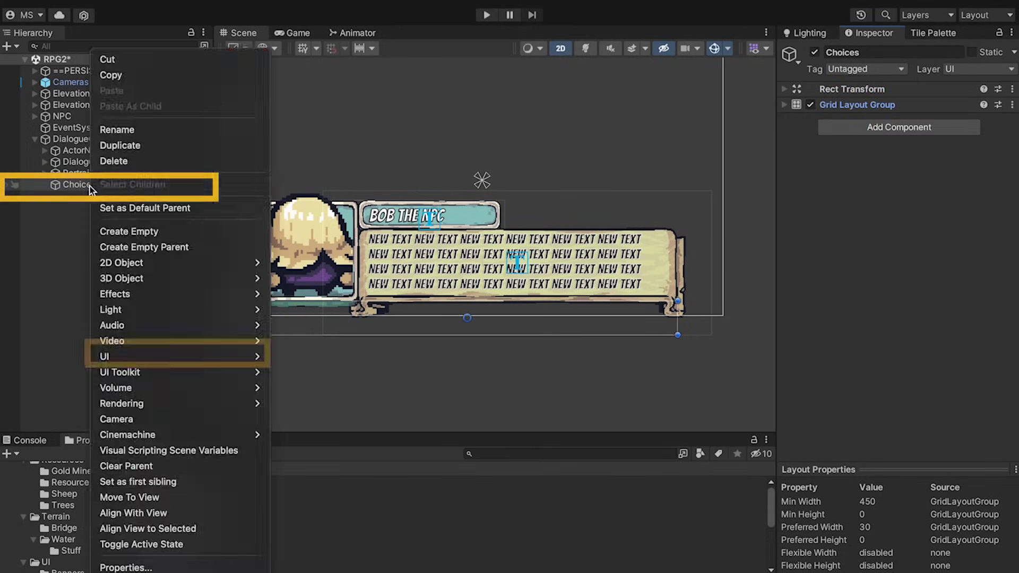
mouse_move(175, 356)
left_click(290, 357)
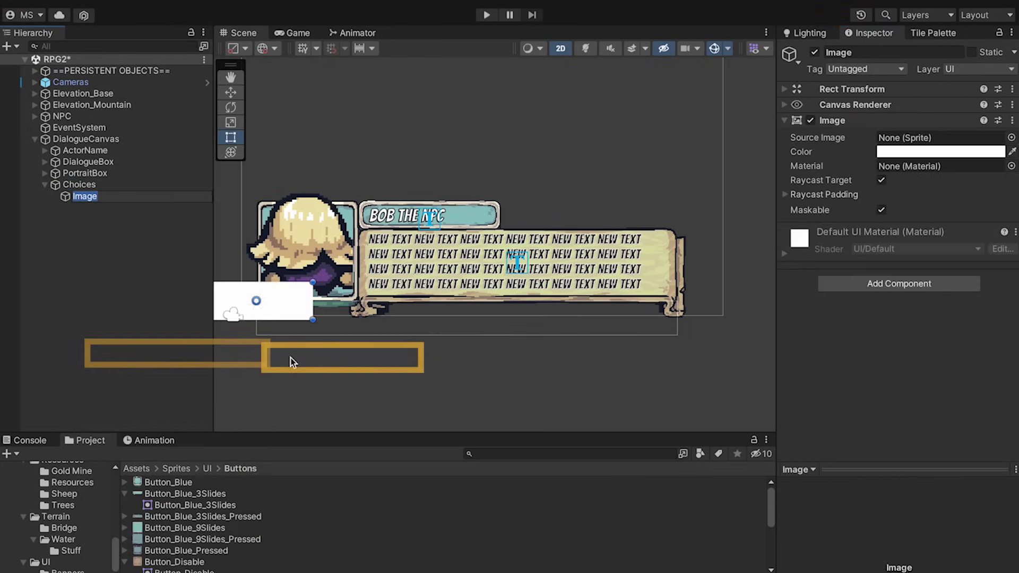
type("Choice")
key("Return")
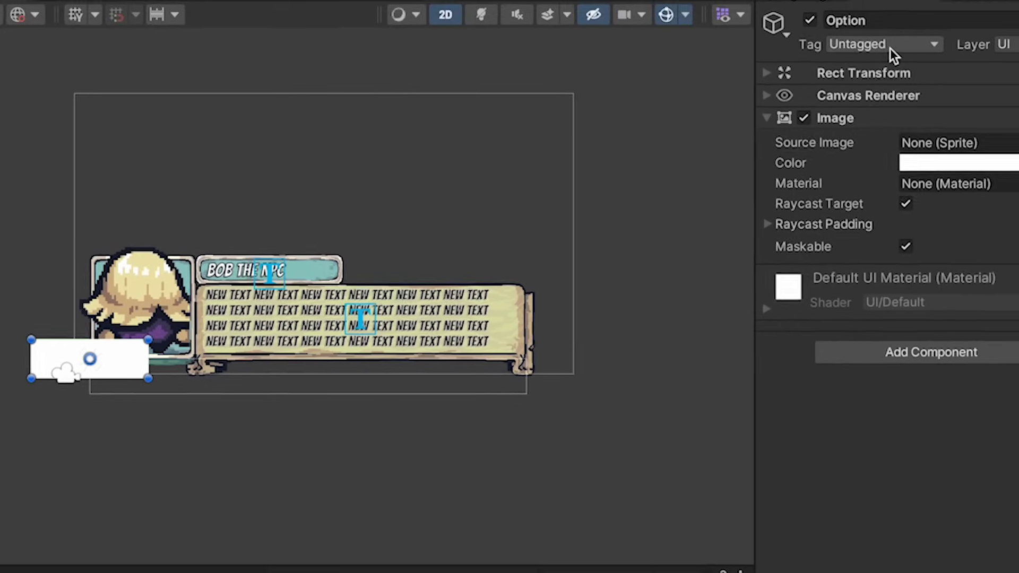
Set Option's pivot to X 0 and Y 1
left_click(702, 91)
scroll(153, 409, "up", 3)
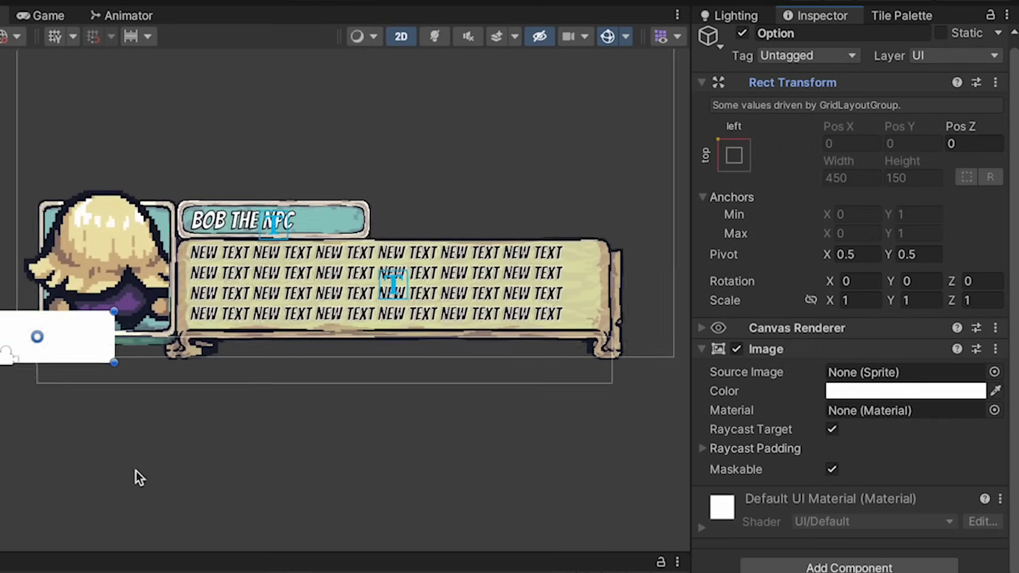
left_click(860, 254)
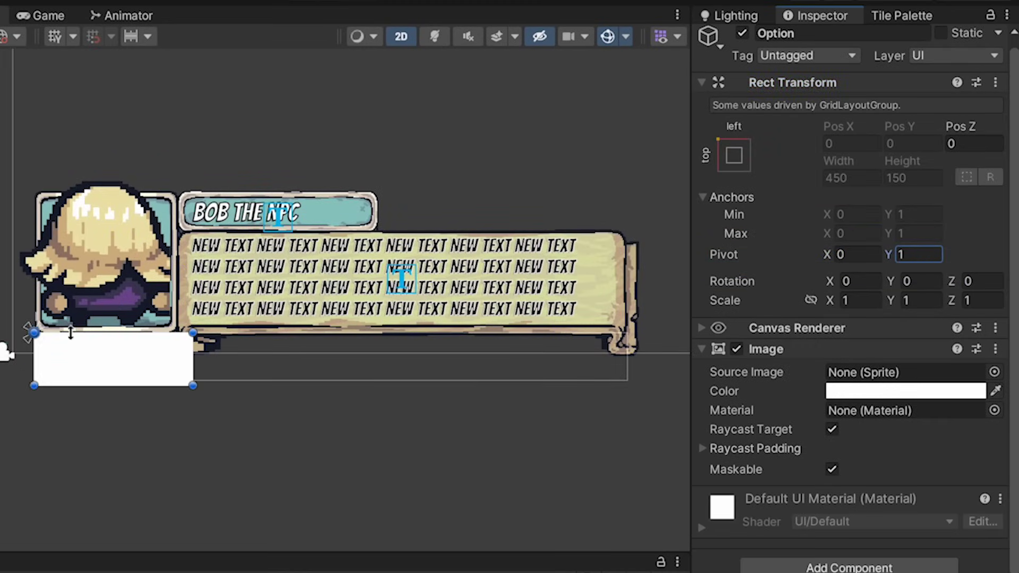
Assign the Button_Blue_3Slides sprite as Option's source image and set its Pixels Per Unit Multiplier to 0.7
scroll(295, 402, "down", 1)
left_click(993, 372)
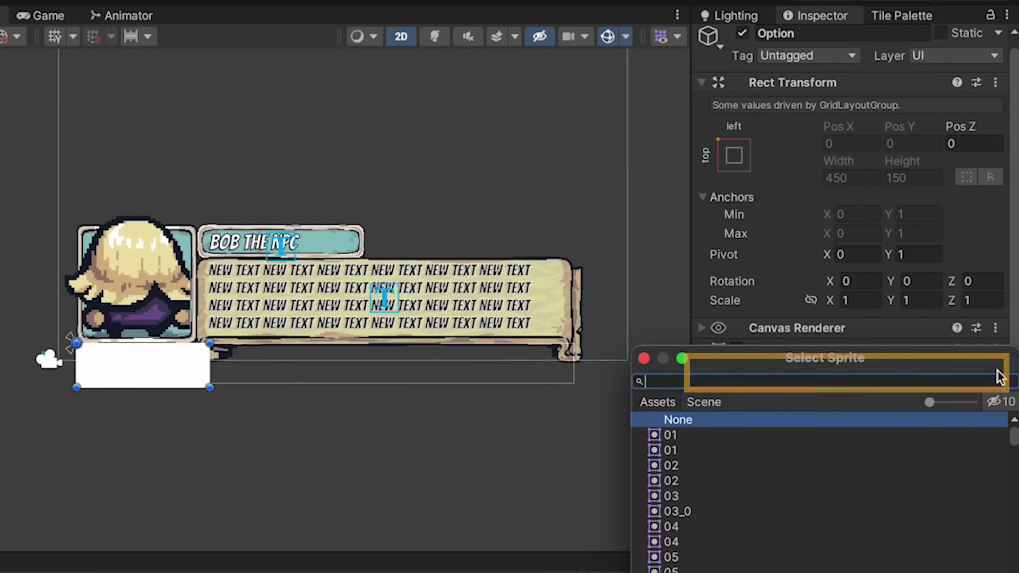
type("butt")
key("Down")
key("Down")
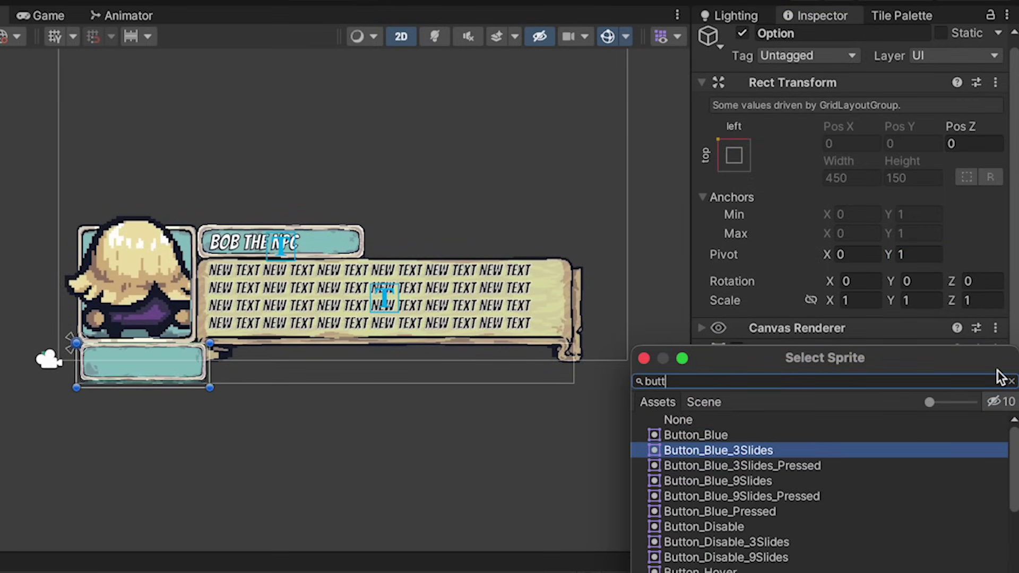
key("Return")
left_click(858, 525)
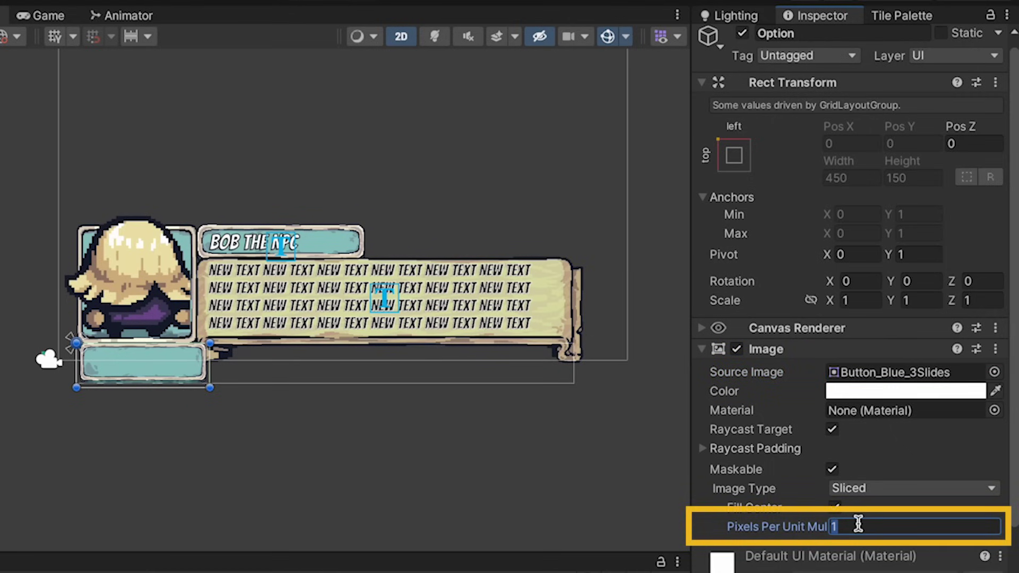
type("0.7")
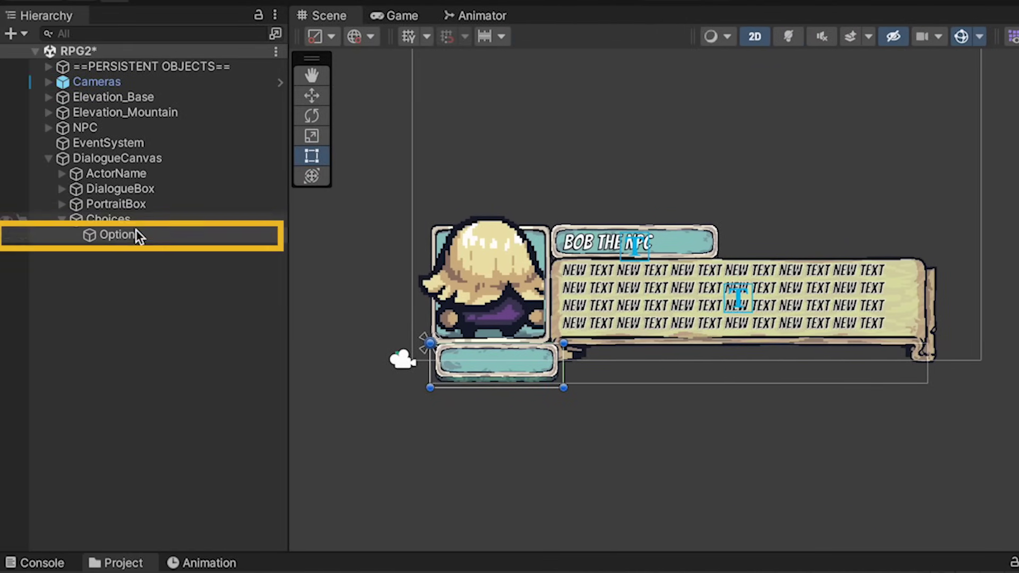
Add a TextMeshPro text child to Option with the text "Option" and name it OptionText
right_click(136, 235)
mouse_move(193, 469)
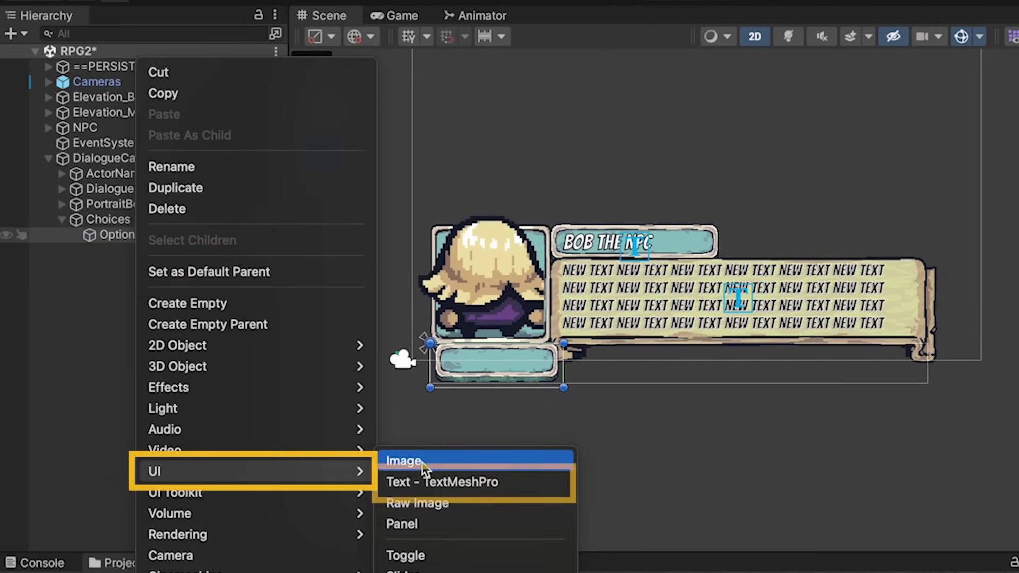
left_click(419, 479)
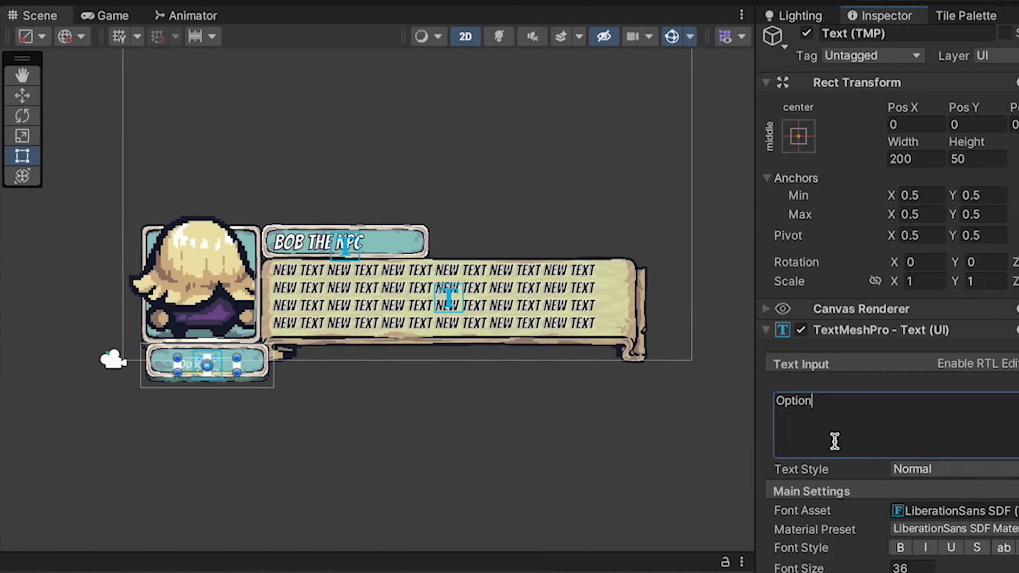
left_click(787, 34)
type("OptionText")
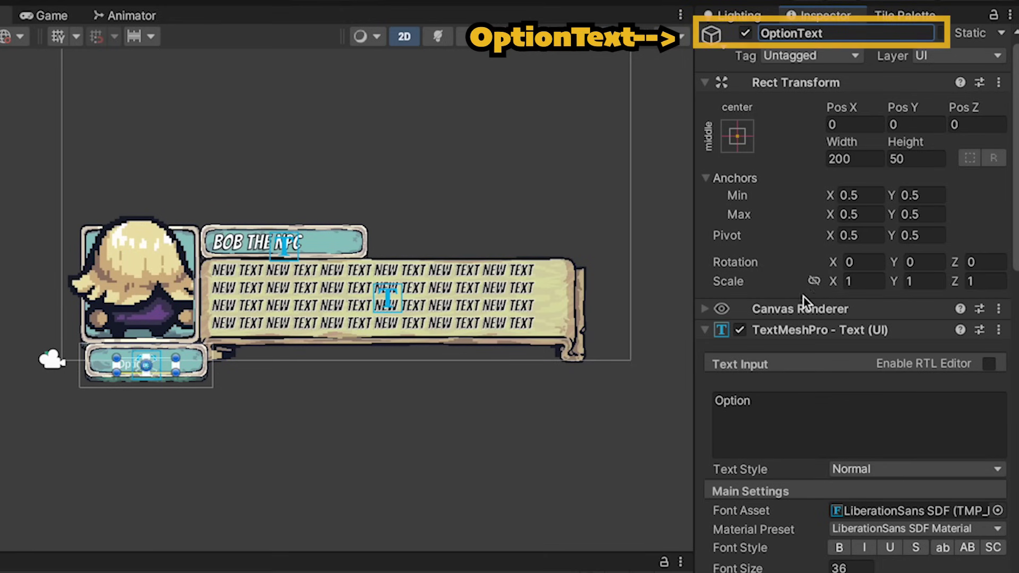
Anchor OptionText to stretch in both directions so it fills the Option button
scroll(846, 352, "down", 3)
scroll(811, 214, "up", 3)
left_click(737, 144)
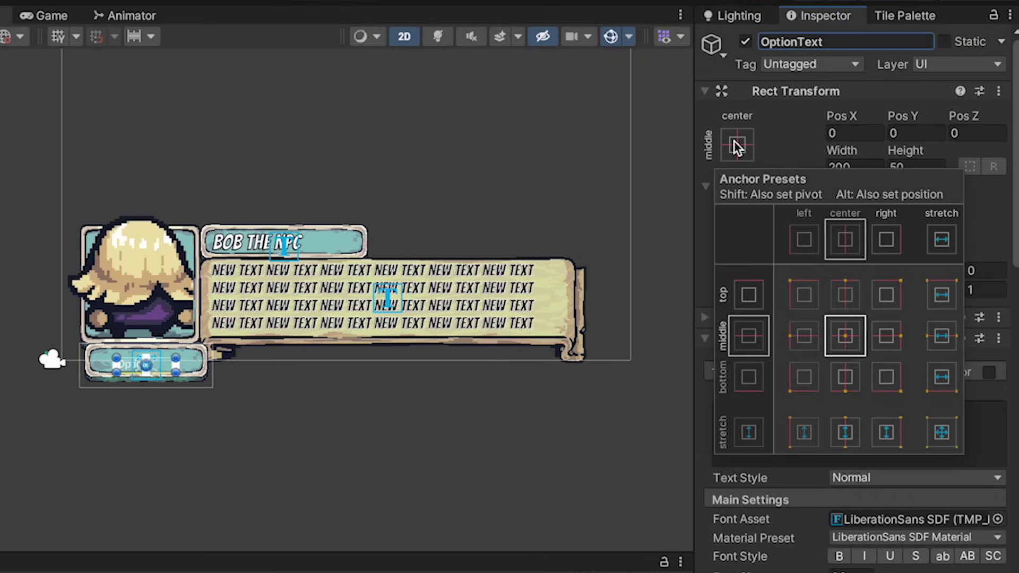
left_click(941, 431, "alt")
Adjust OptionText's margins on all four sides to fit the text area inside the button's blue face
scroll(124, 399, "up", 5)
left_click_drag(162, 317, 163, 313)
left_click_drag(47, 342, 65, 351)
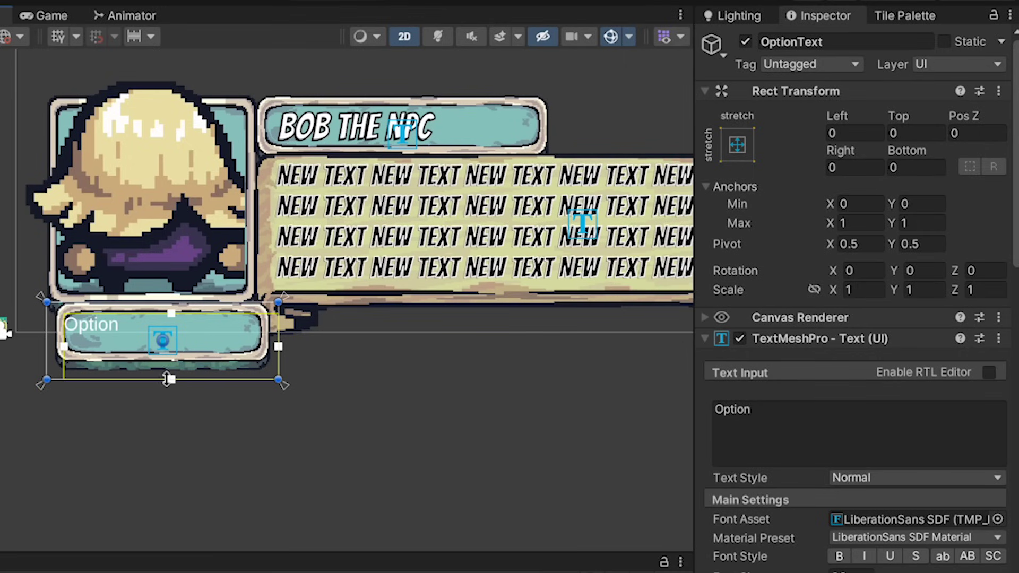
left_click_drag(169, 379, 169, 353)
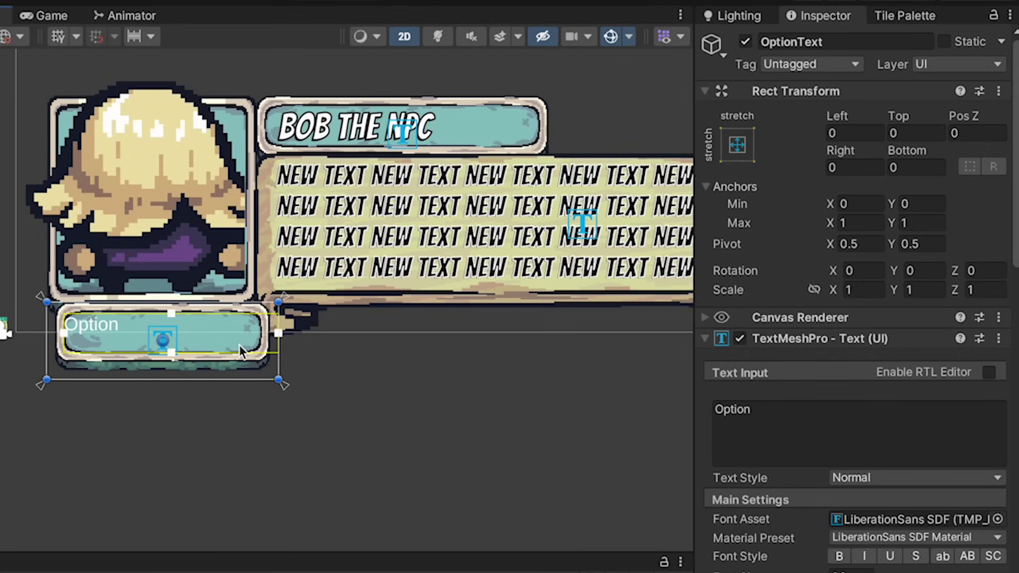
left_click_drag(278, 333, 259, 334)
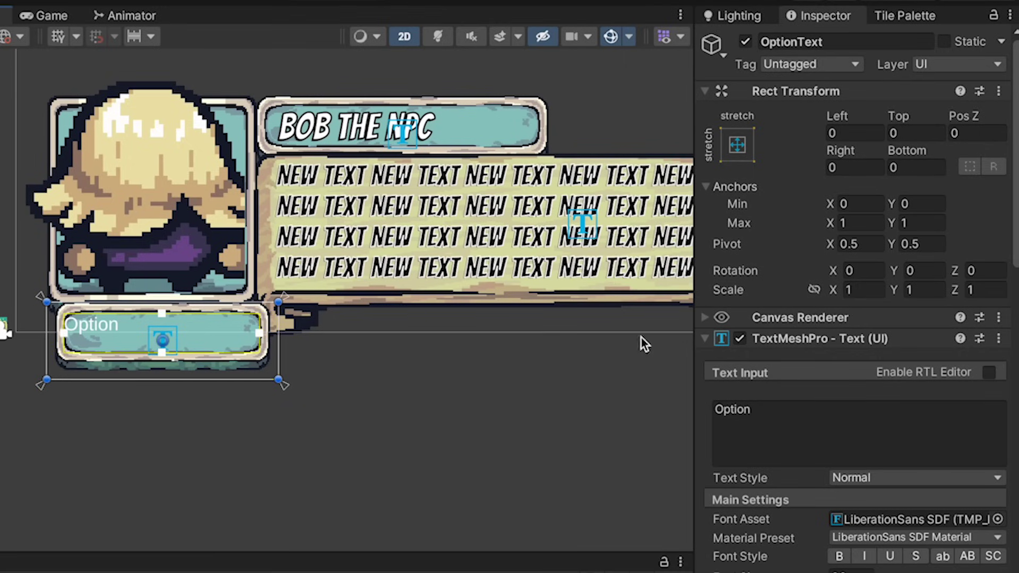
Set OptionText's font to Bangers SDF at size 56 with the Bangers SDF - Drop Shadow material preset
scroll(856, 485, "down", 4)
left_click(998, 327)
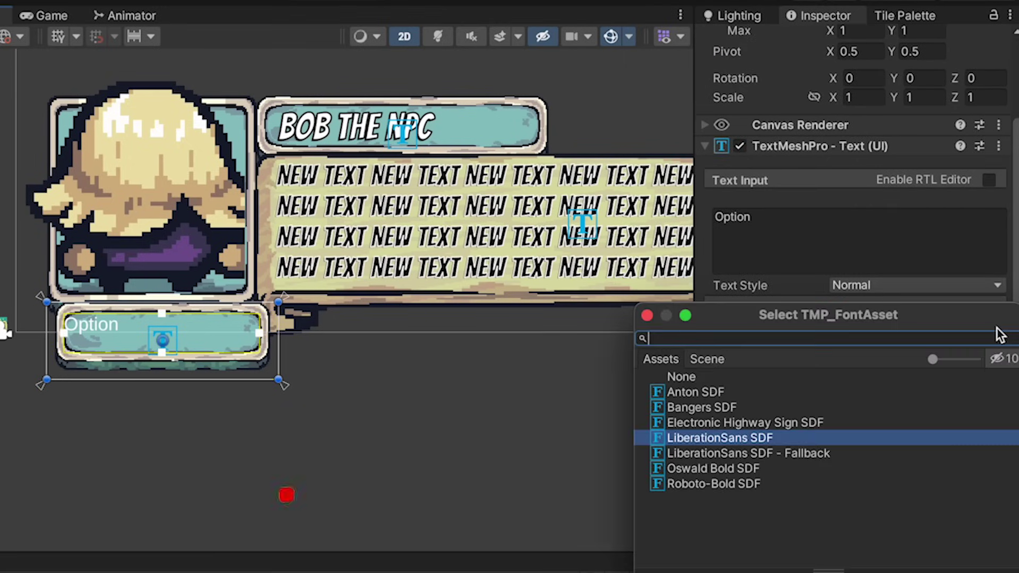
double_click(712, 407)
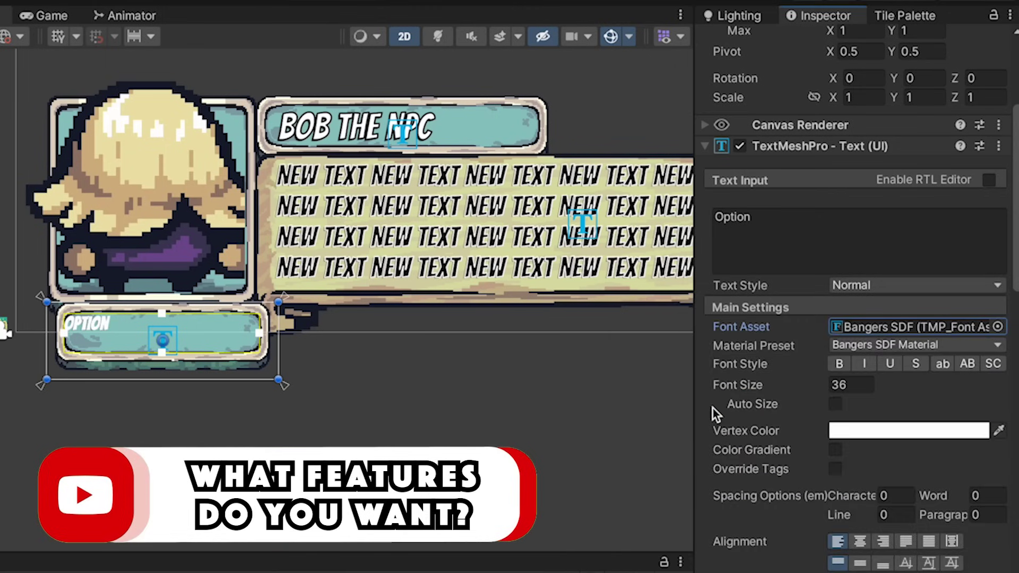
left_click(849, 384)
type("56")
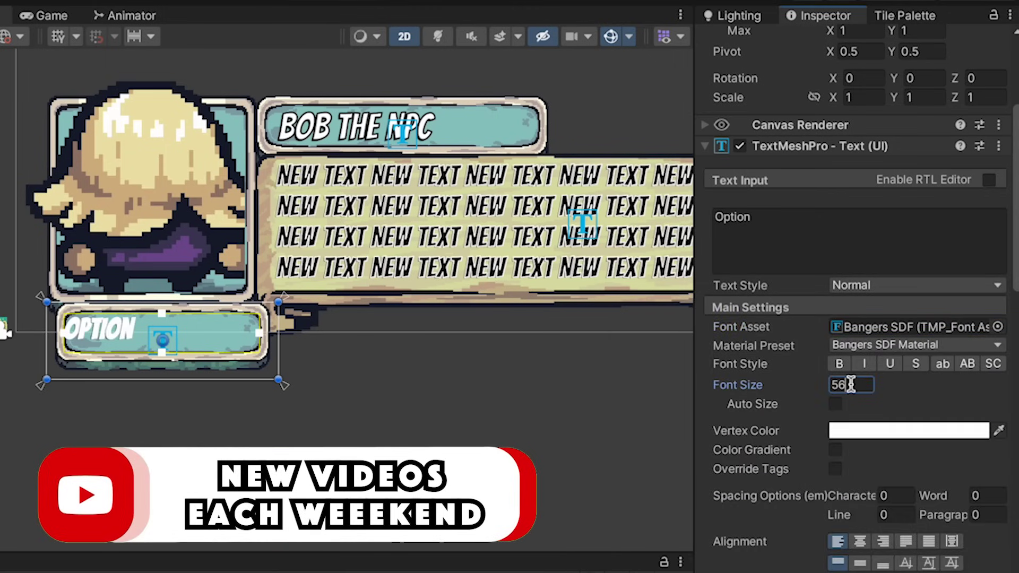
left_click(990, 346)
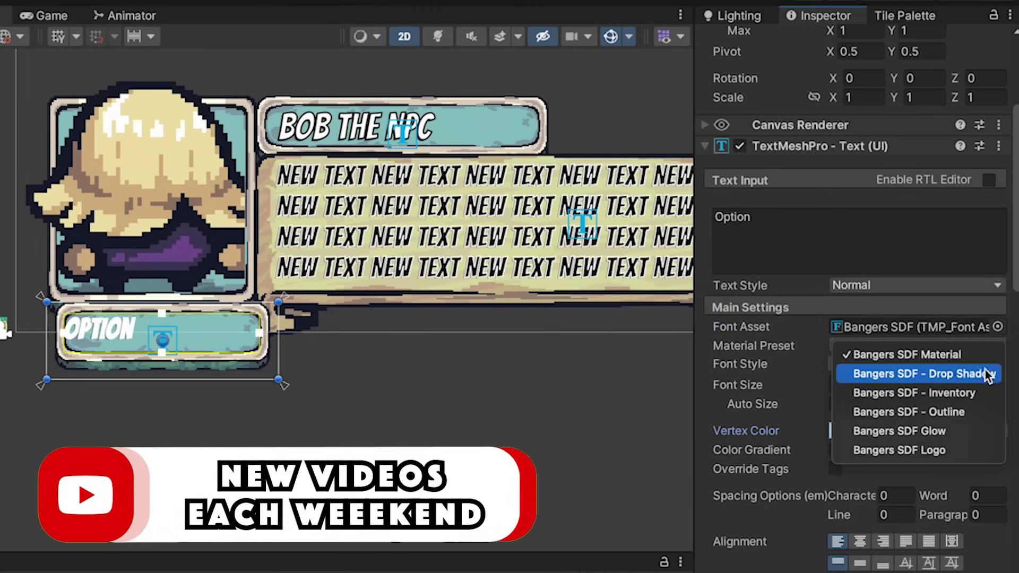
left_click(985, 374)
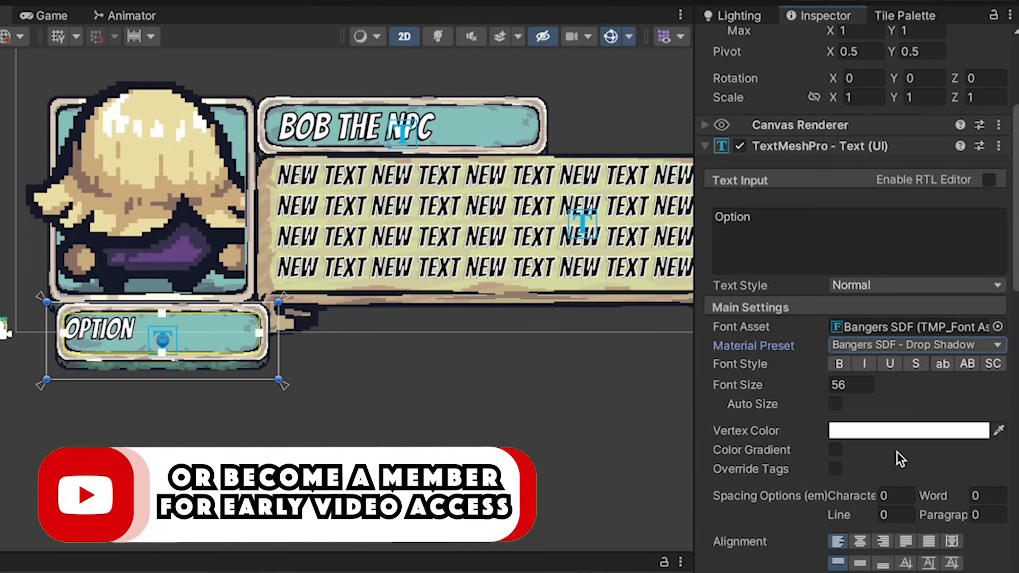
Duplicate the Option button within Choices
scroll(897, 451, "down", 2)
scroll(897, 452, "down", 10)
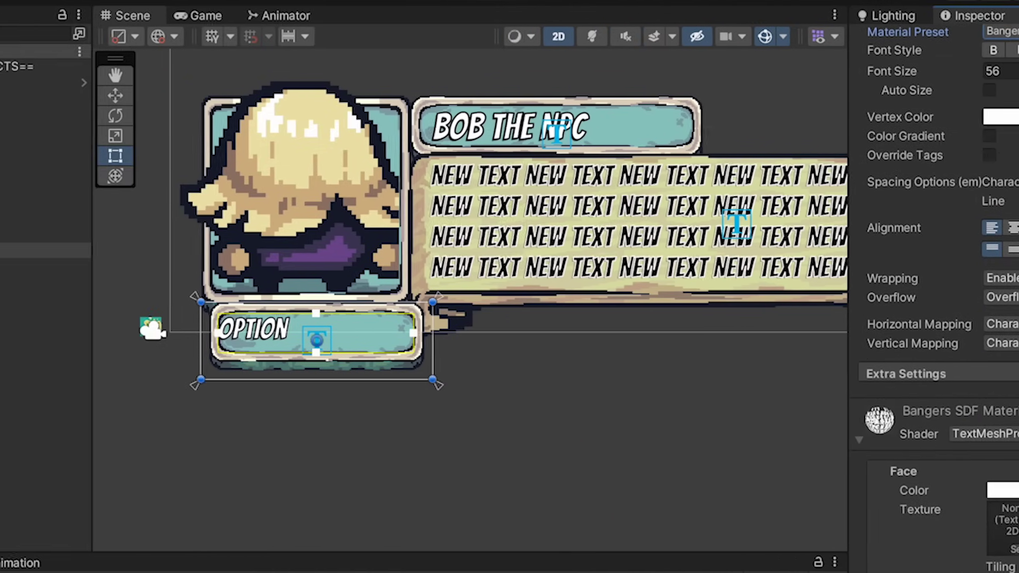
scroll(723, 436, "down", 3)
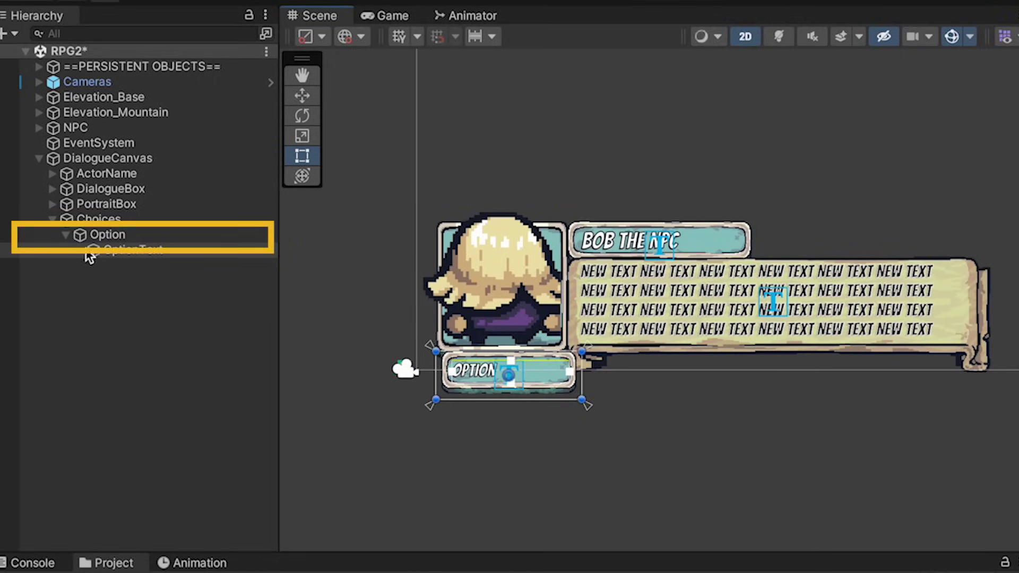
left_click(117, 237)
key("ctrl+d")
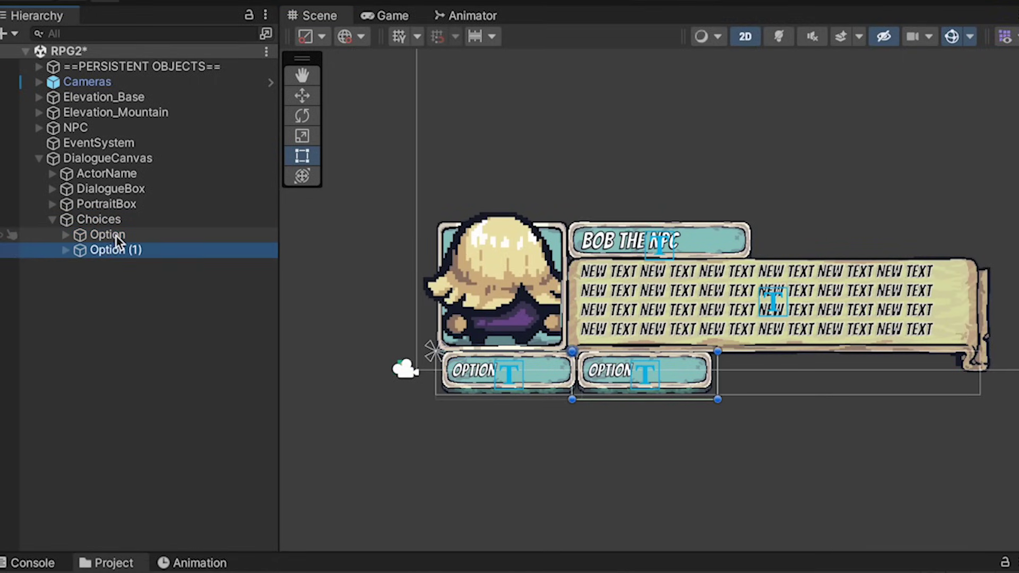
Duplicate the Option button twice more and widen Choices so that all four buttons fit in one row
key("ctrl+d")
key("ctrl+d")
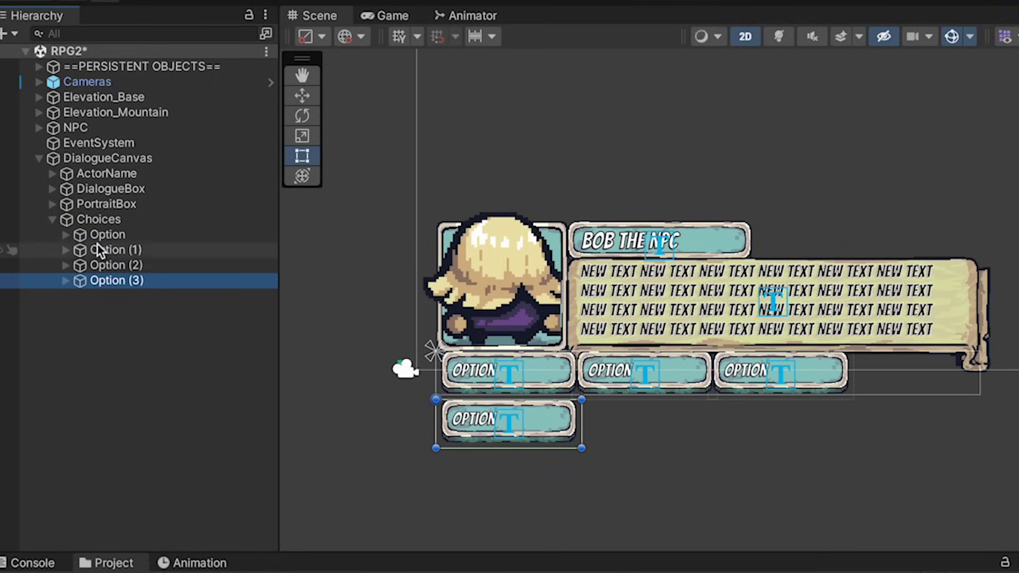
left_click(102, 220)
left_click_drag(980, 394, 990, 398)
middle_click_drag(964, 446, 887, 463)
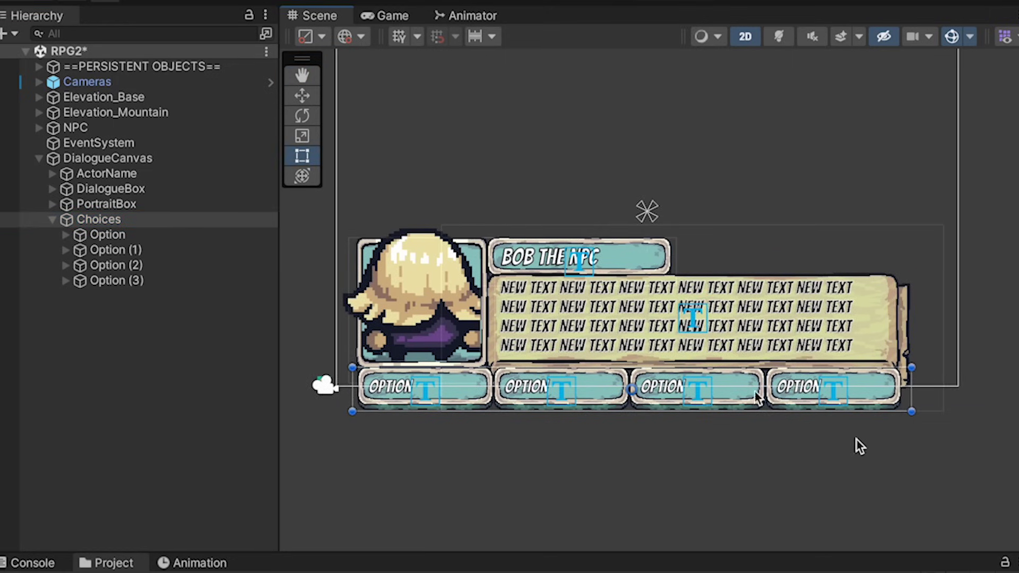
Move ActorName, DialogueBox, PortraitBox and Choices together up and slightly right so the dialogue layout sits inside the canvas
left_click(52, 220)
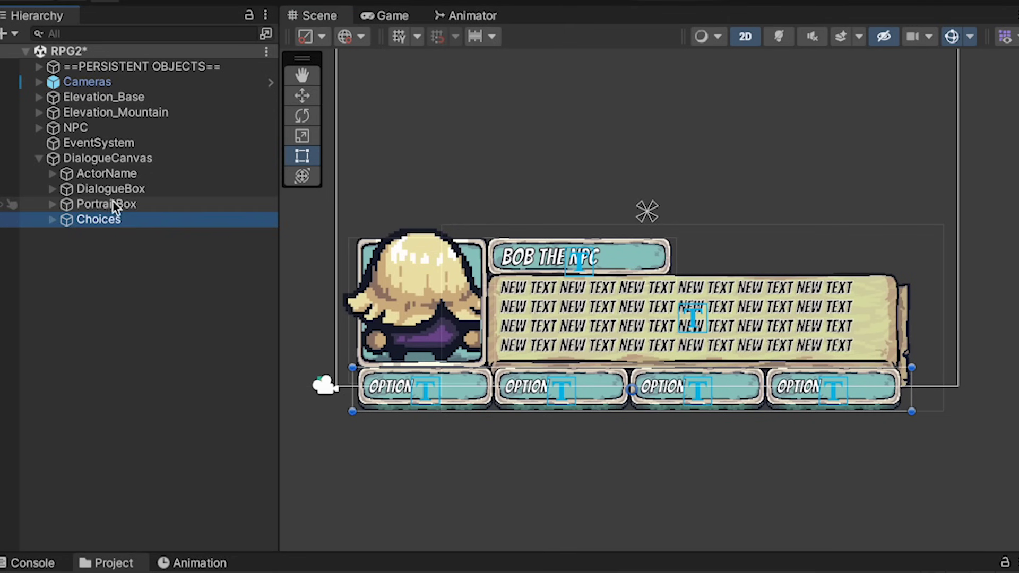
left_click(122, 170, "shift")
left_click(301, 96)
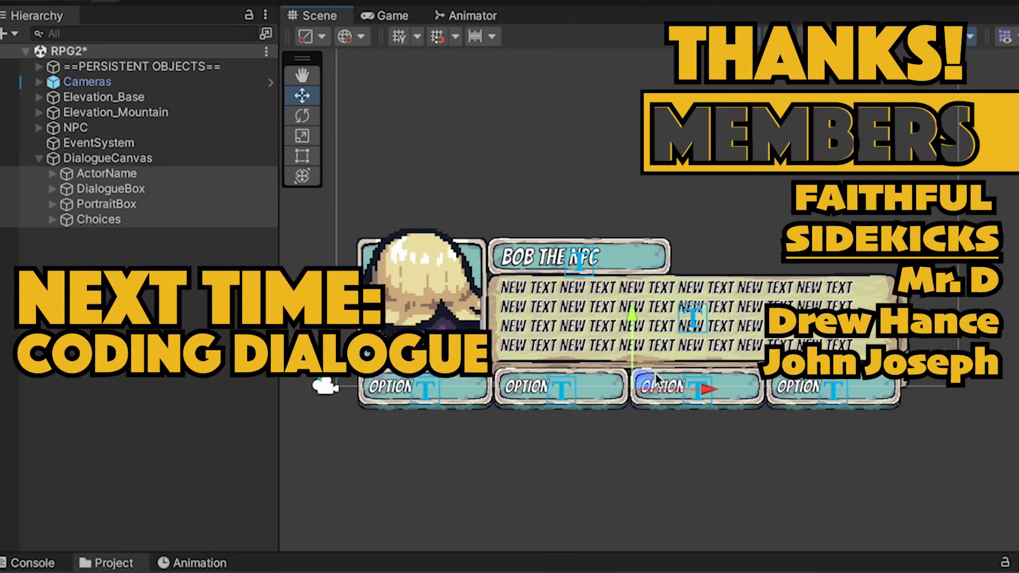
left_click_drag(656, 378, 669, 344)
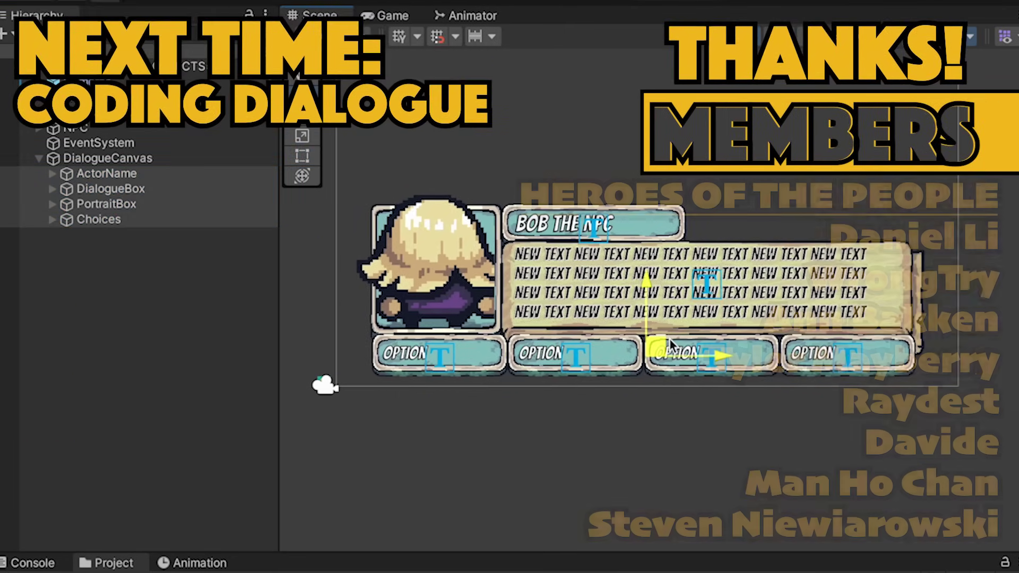
Nudge DialogueBox slightly down and fine-tune ActorName's vertical position above it
left_click(177, 190)
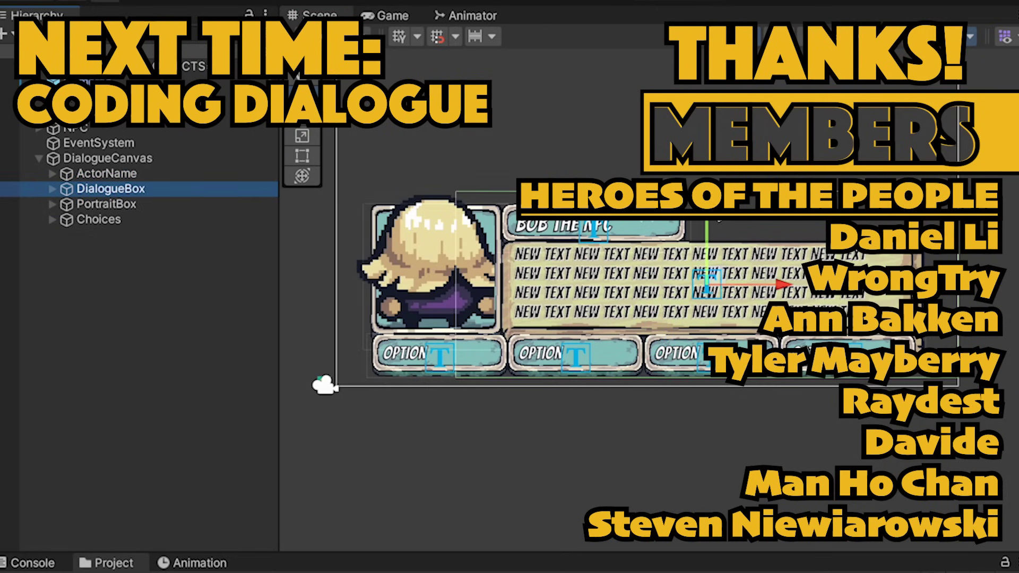
left_click(594, 220)
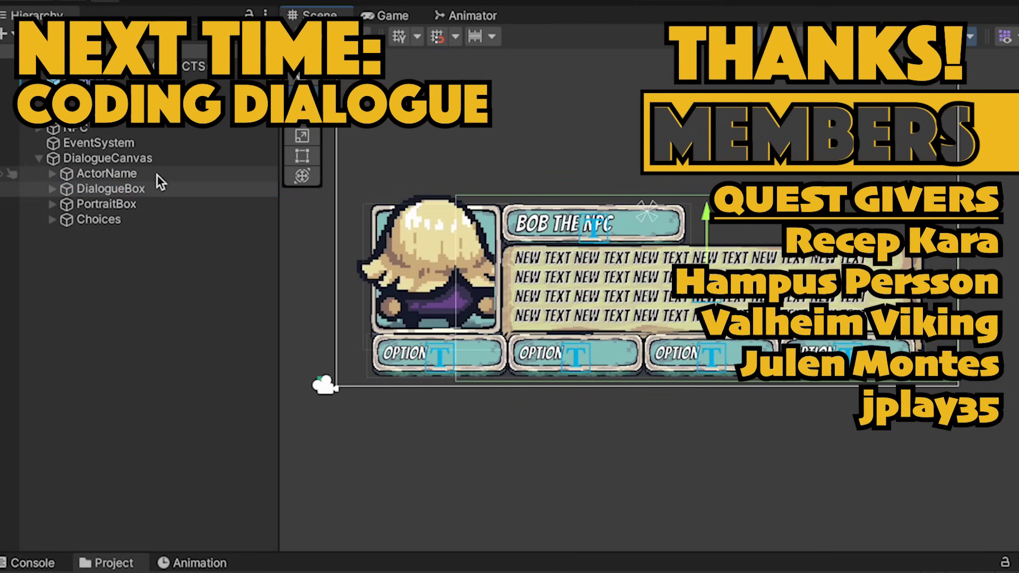
left_click(157, 175)
scroll(501, 204, "up", 5)
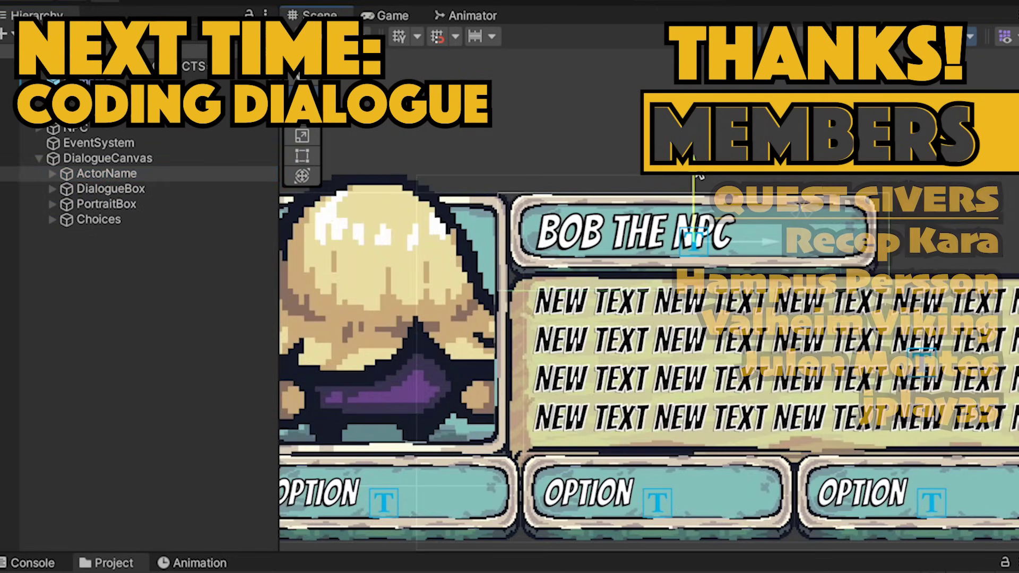
left_click(845, 176)
scroll(682, 459, "down", 5)
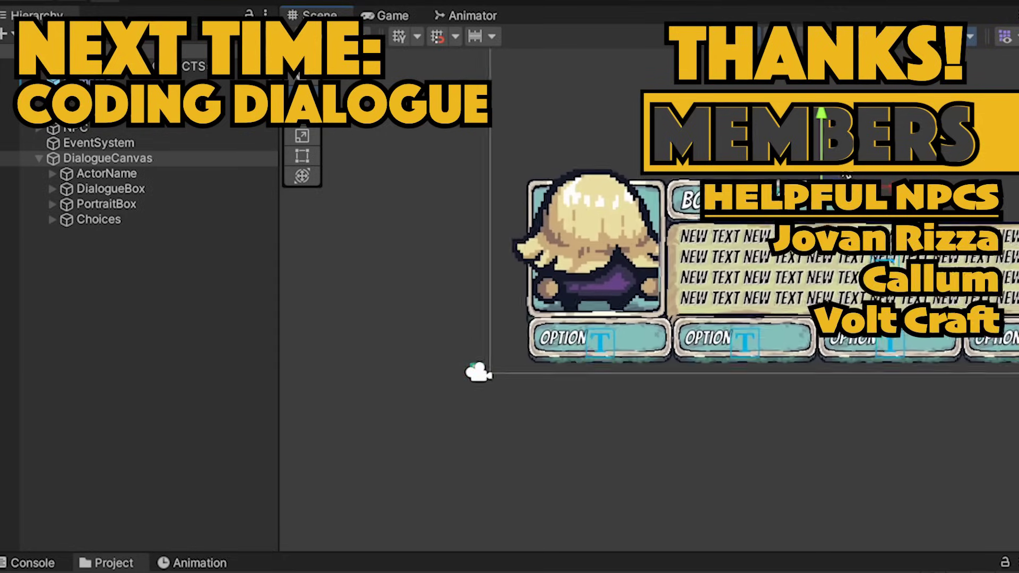